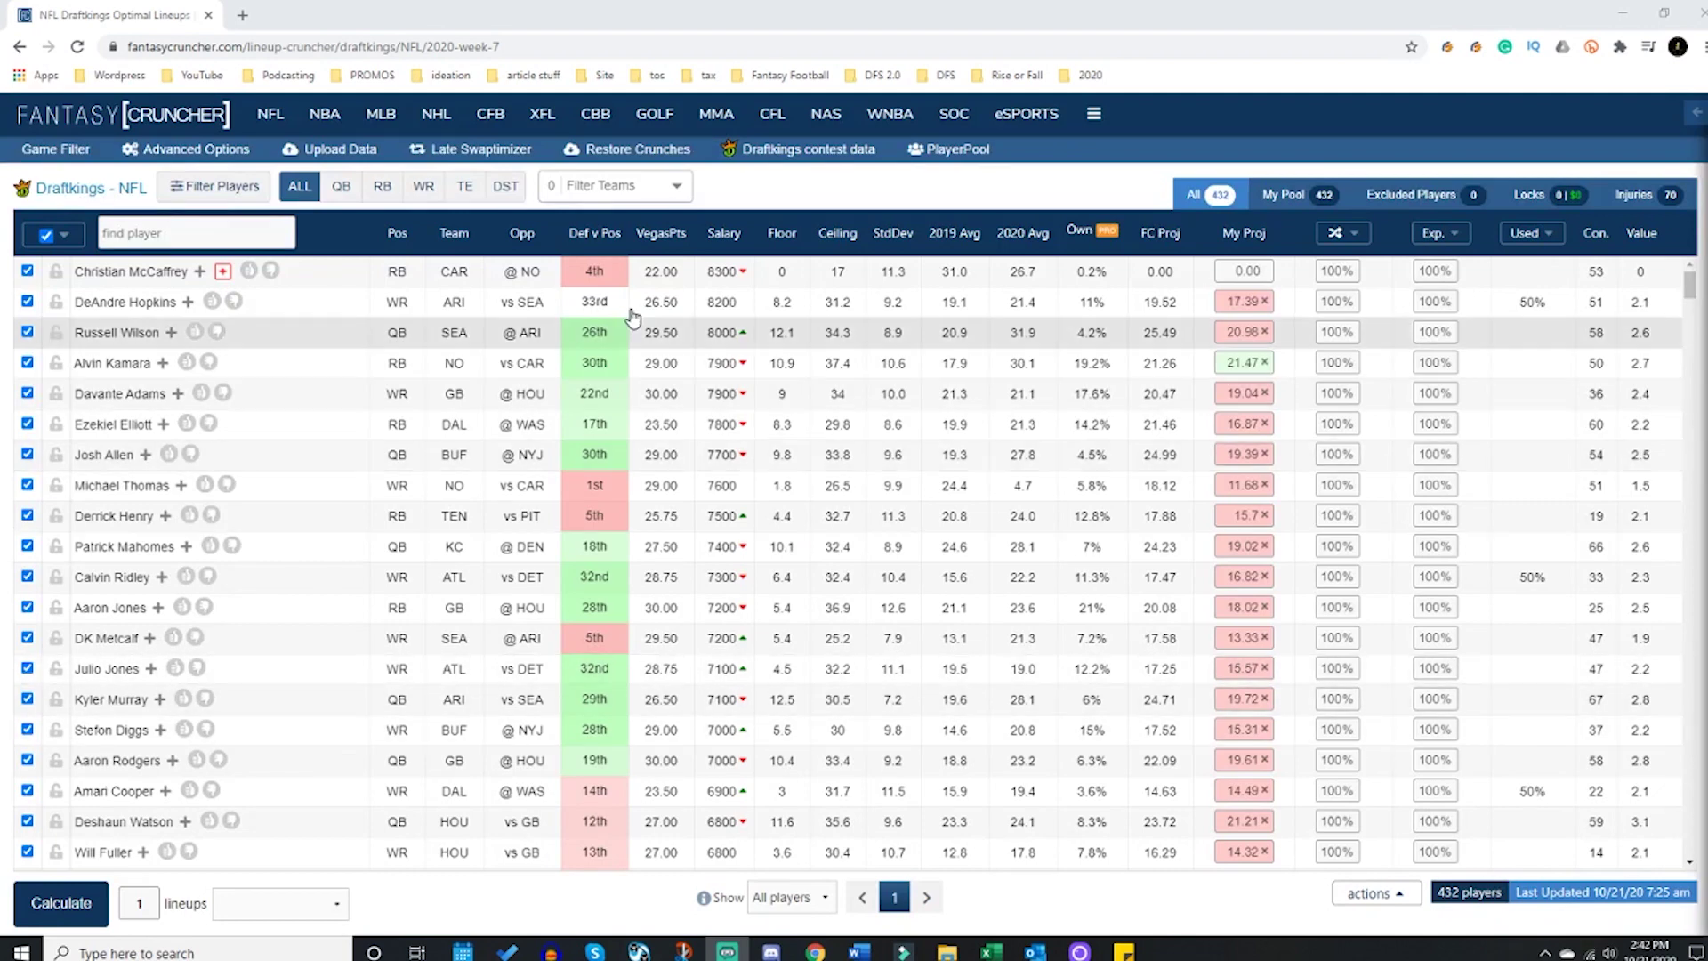
Step: Confirm the 10/25 1:00 pm 11 Games slate, then open the Groups tab of Advanced Options
click(230, 154)
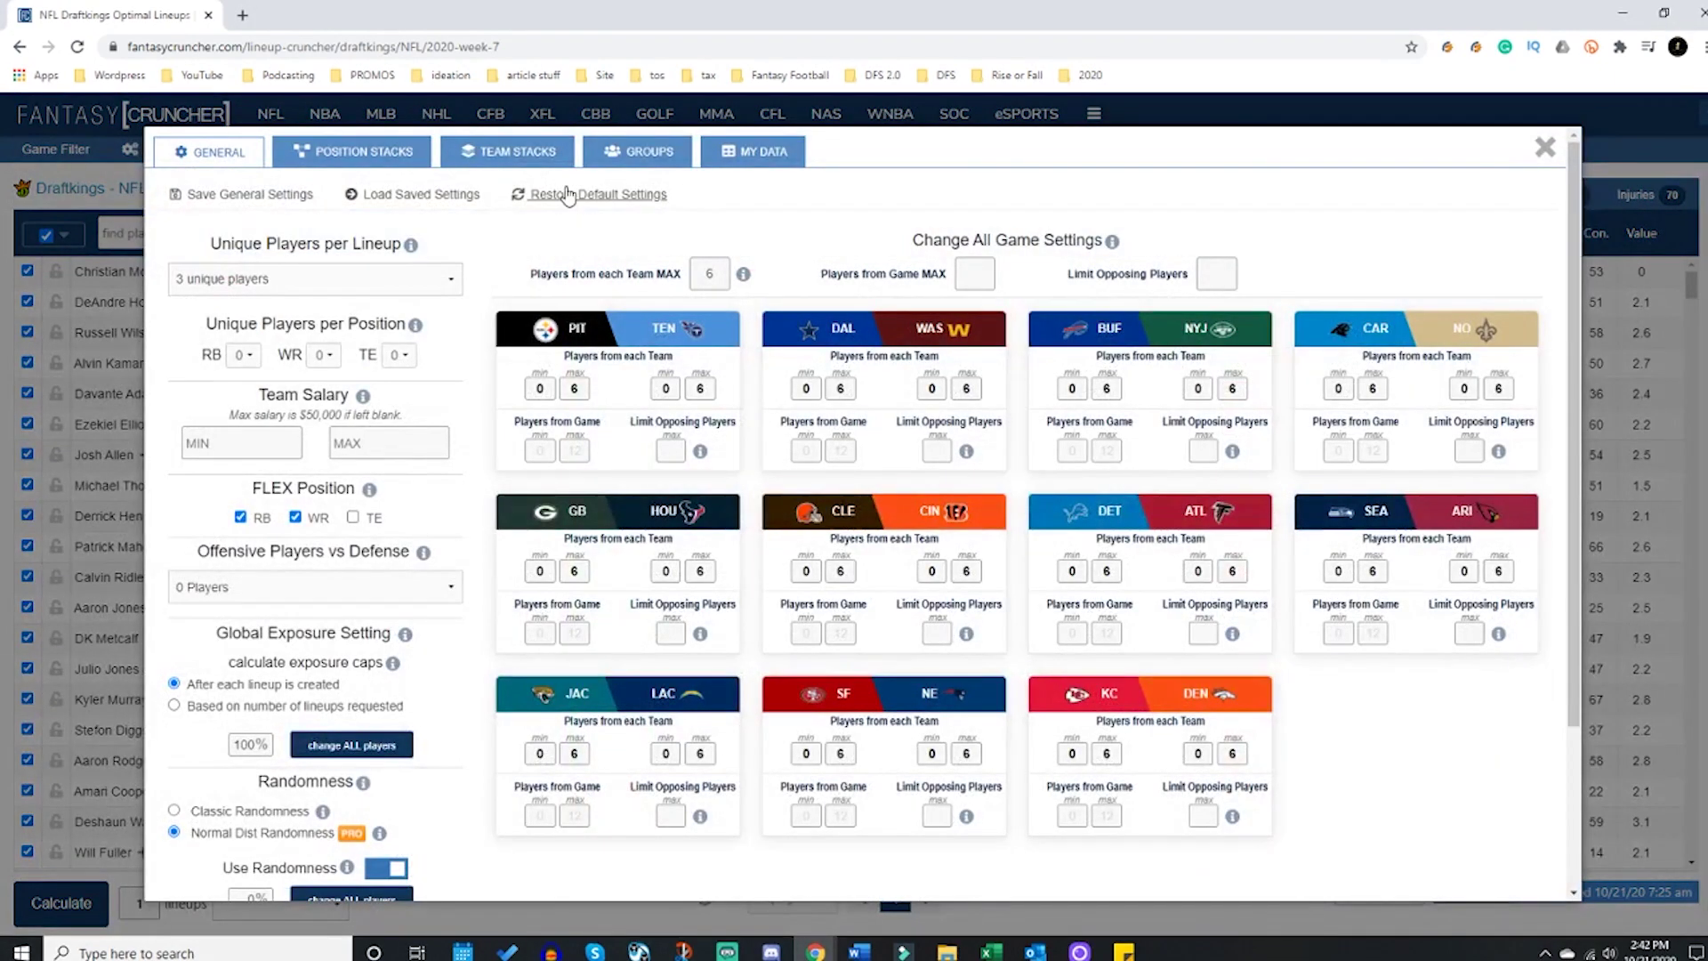
click(1545, 147)
click(55, 149)
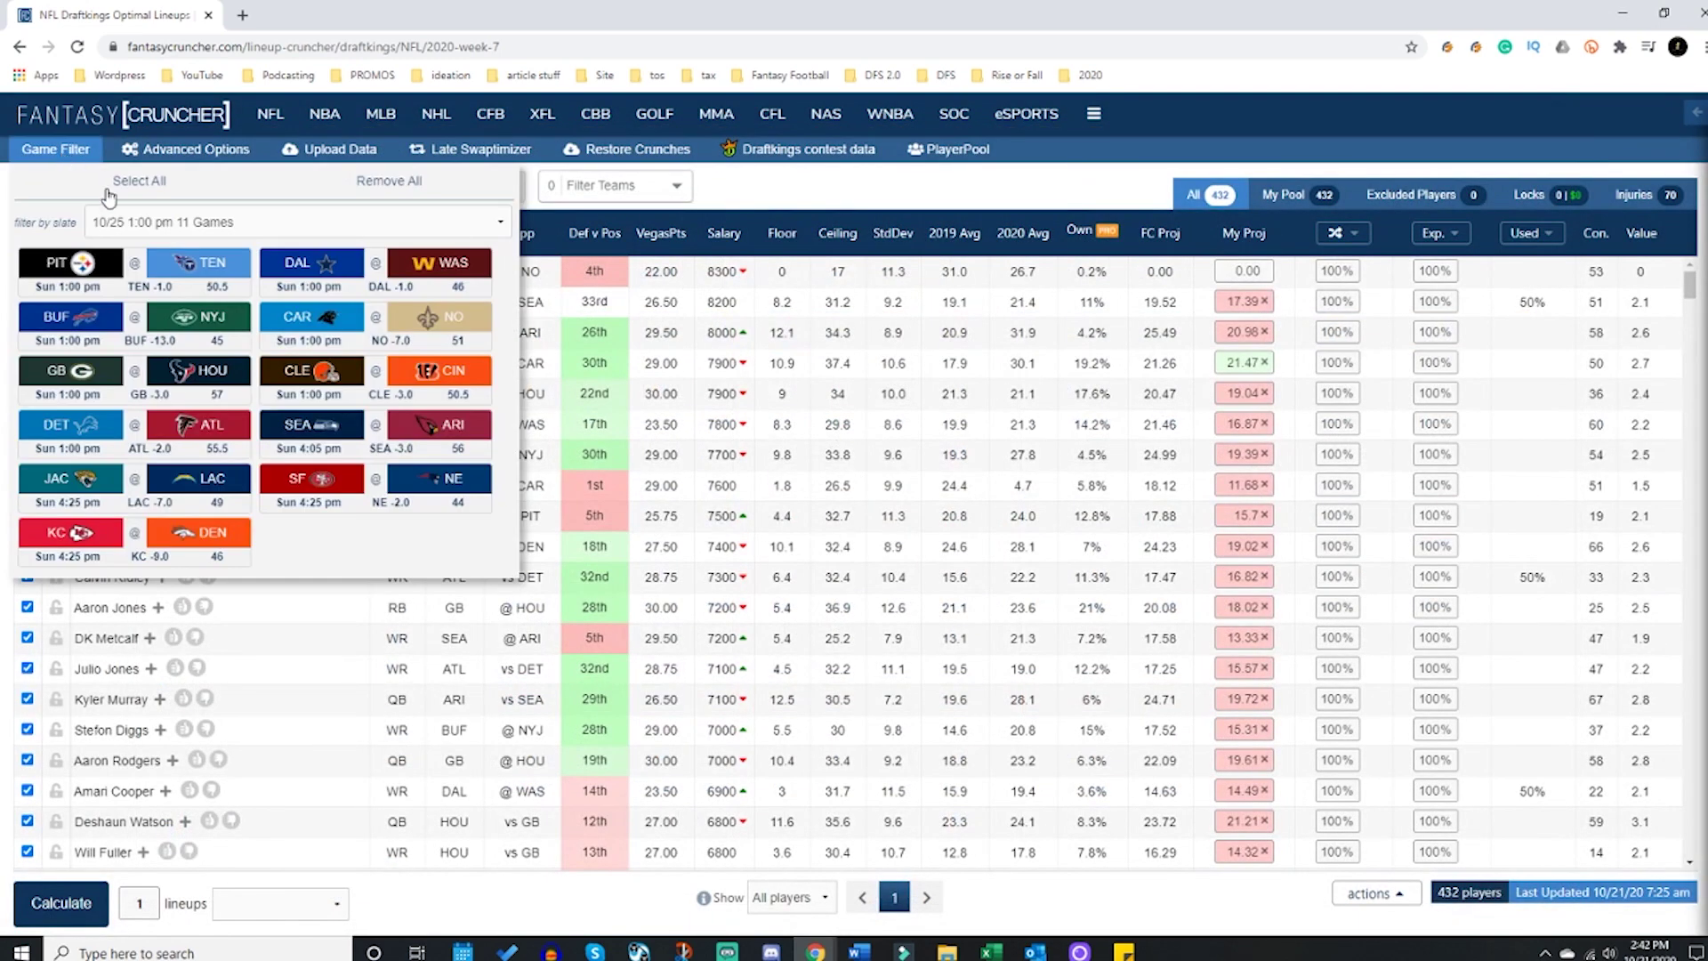
click(166, 222)
click(242, 283)
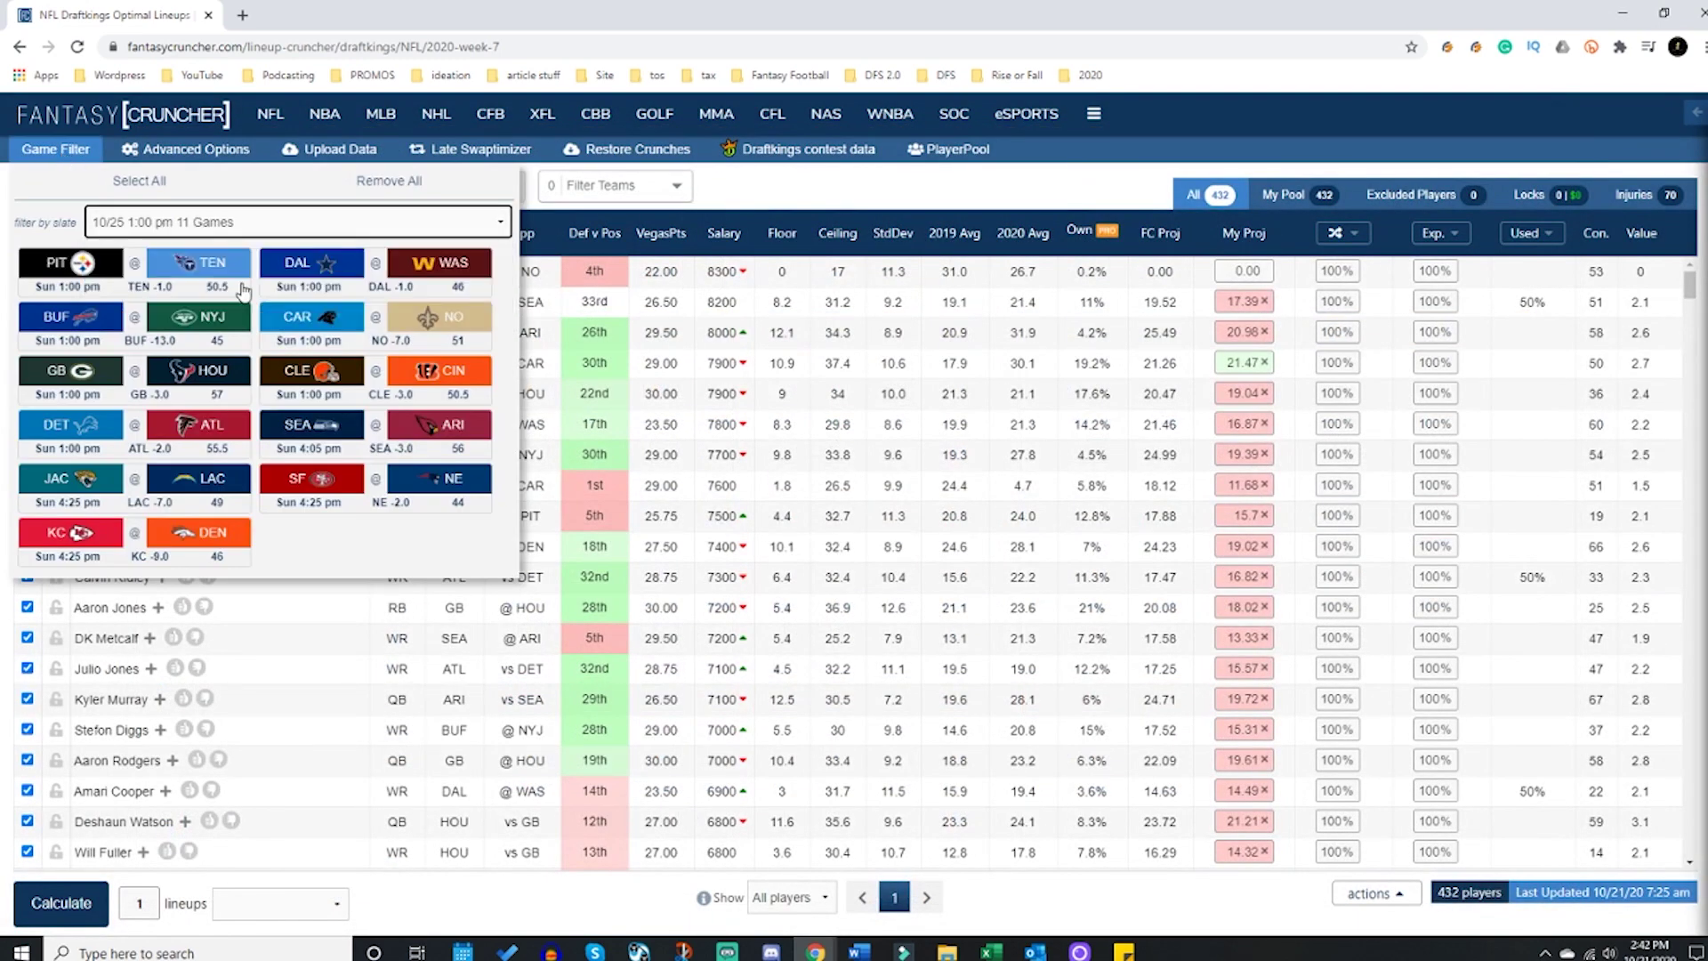
click(145, 153)
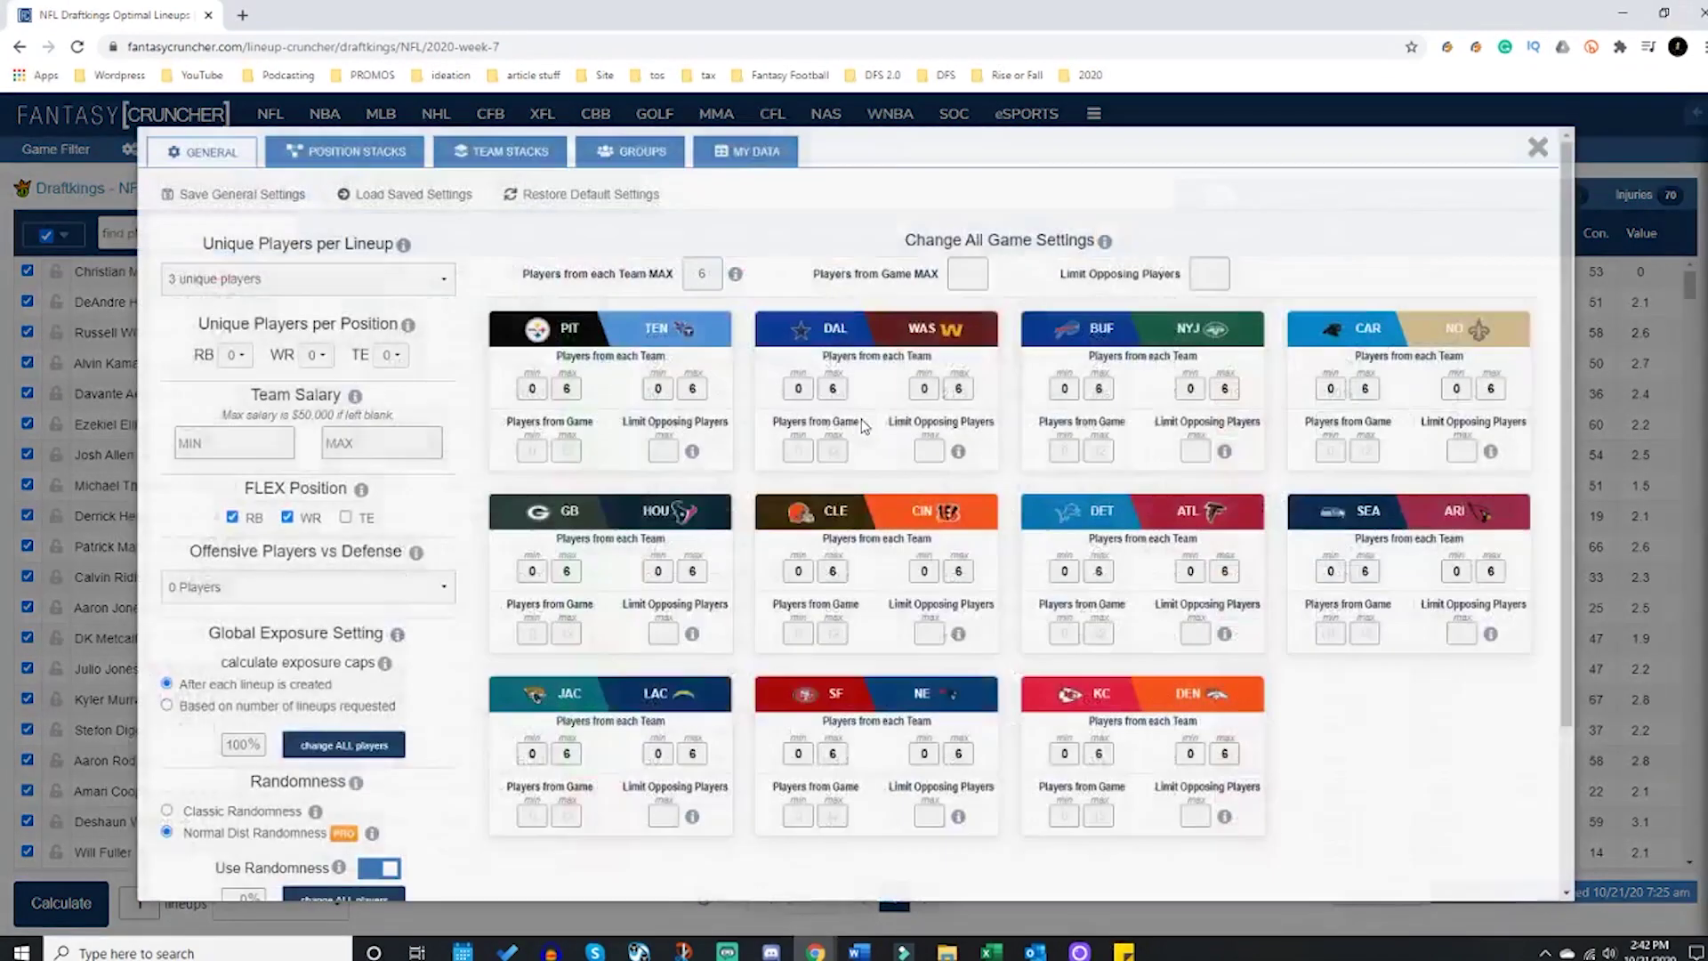
click(651, 153)
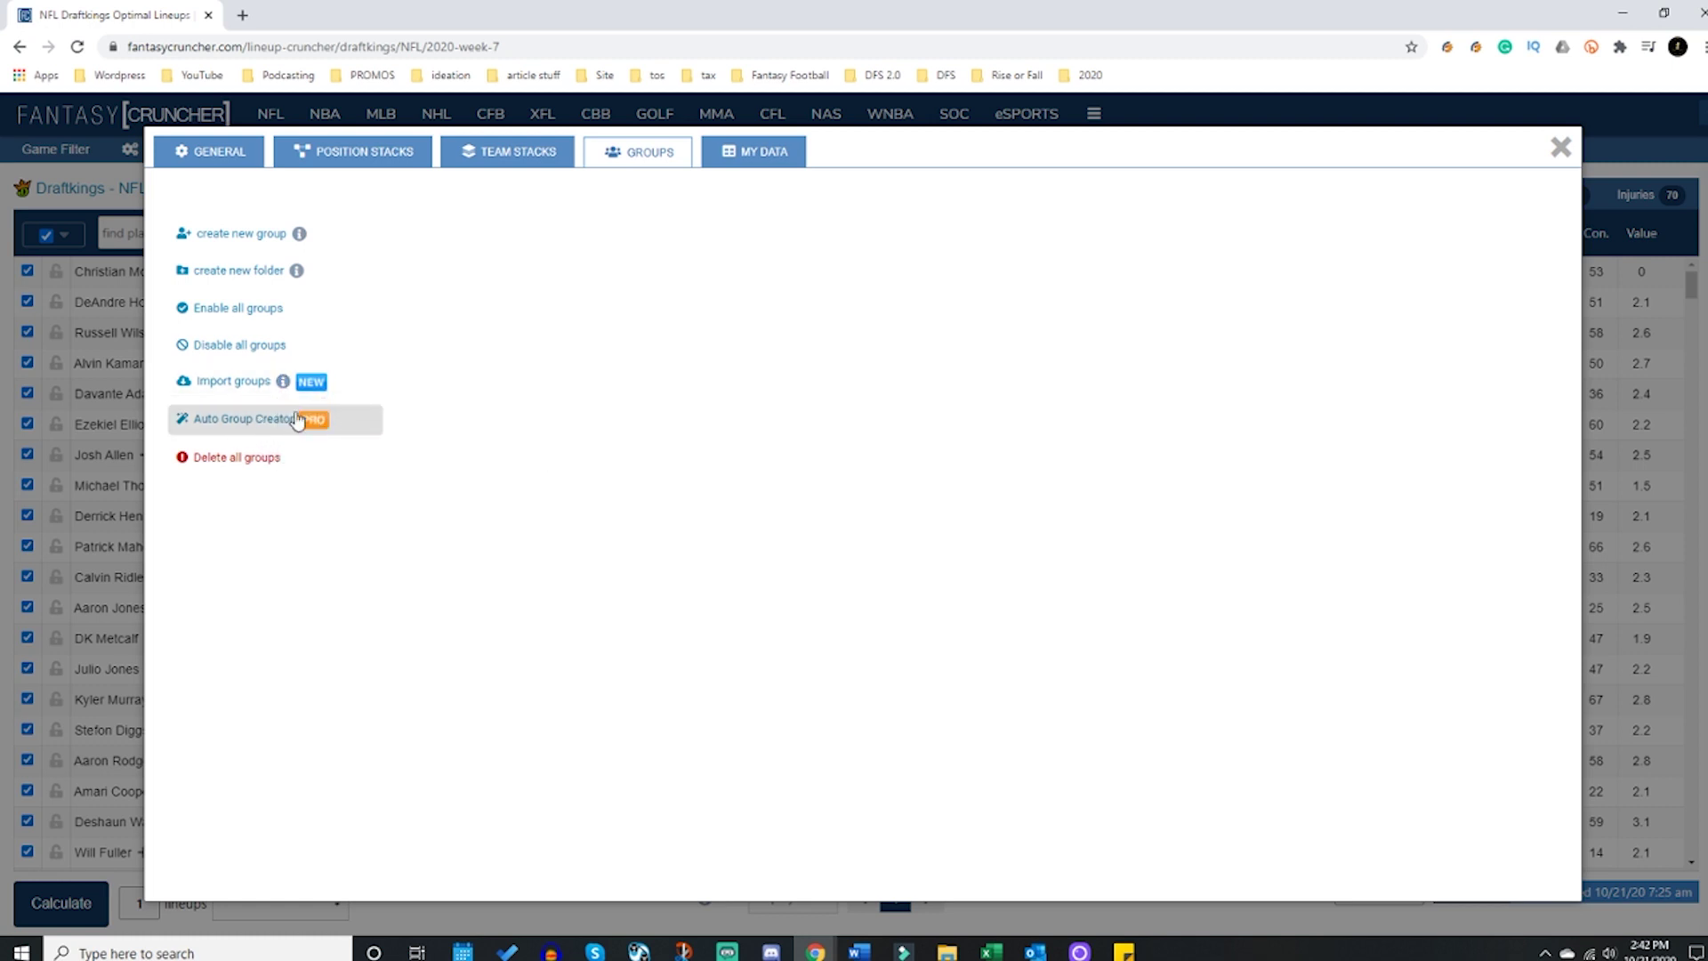
Step: Create a new empty group and filter the player list by team 'sea' to 22 Seattle players
click(256, 235)
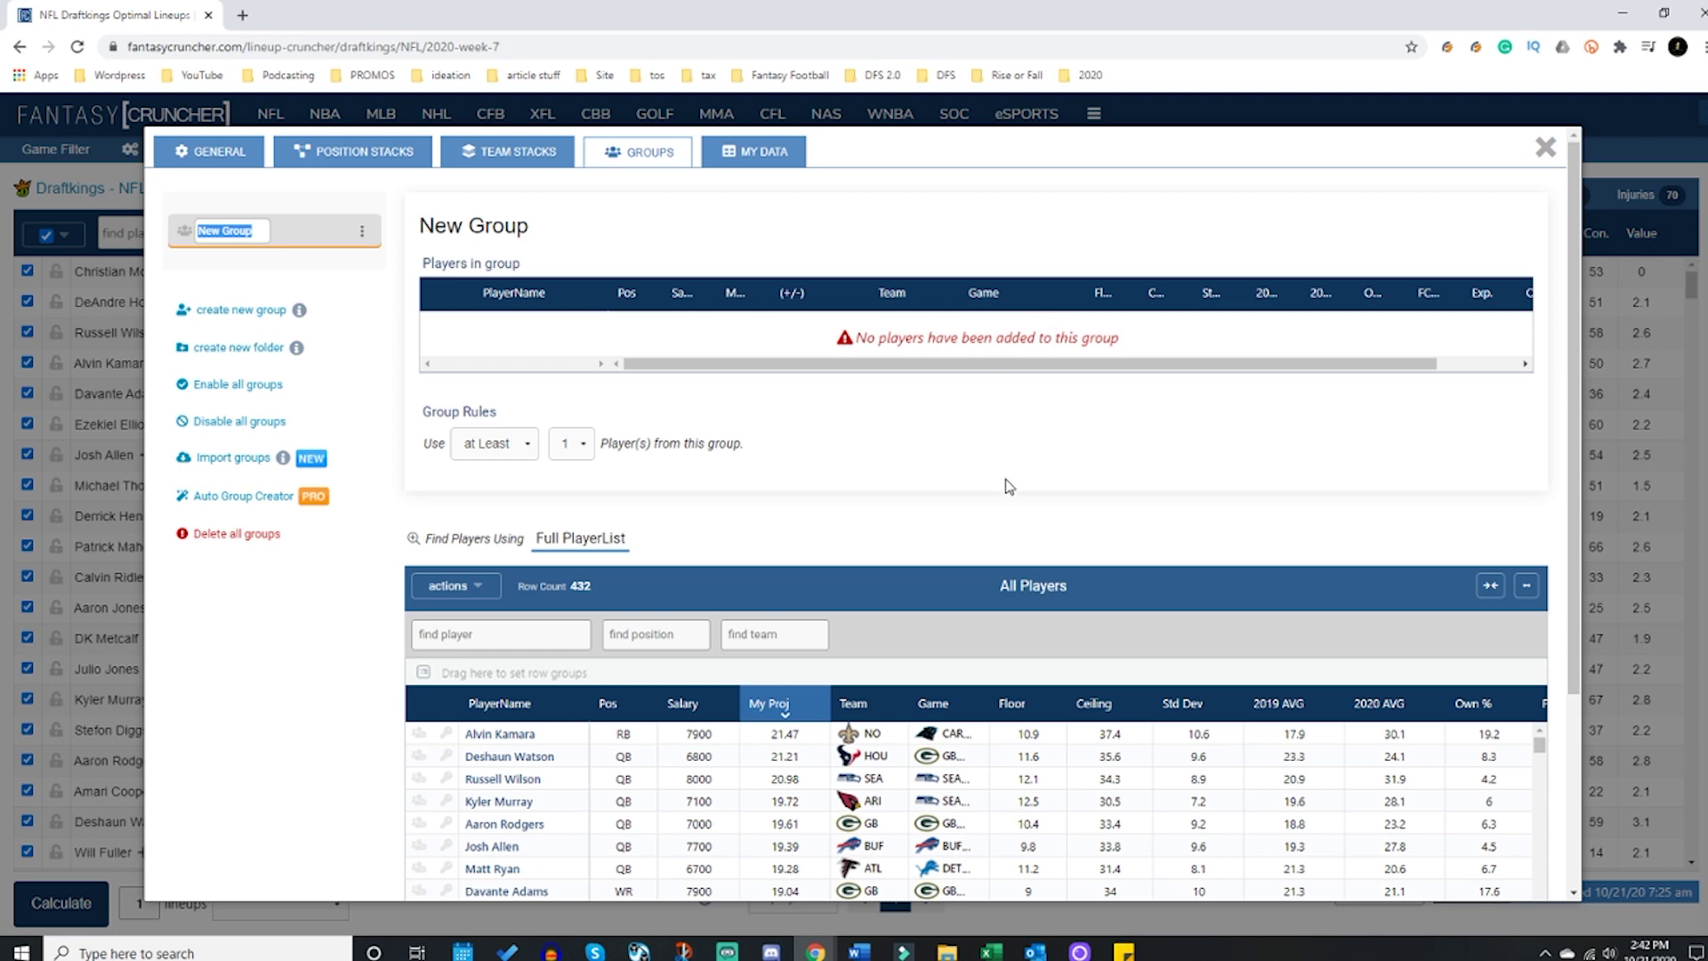
scroll(1009, 485, down, 2)
scroll(1011, 406, up, 1)
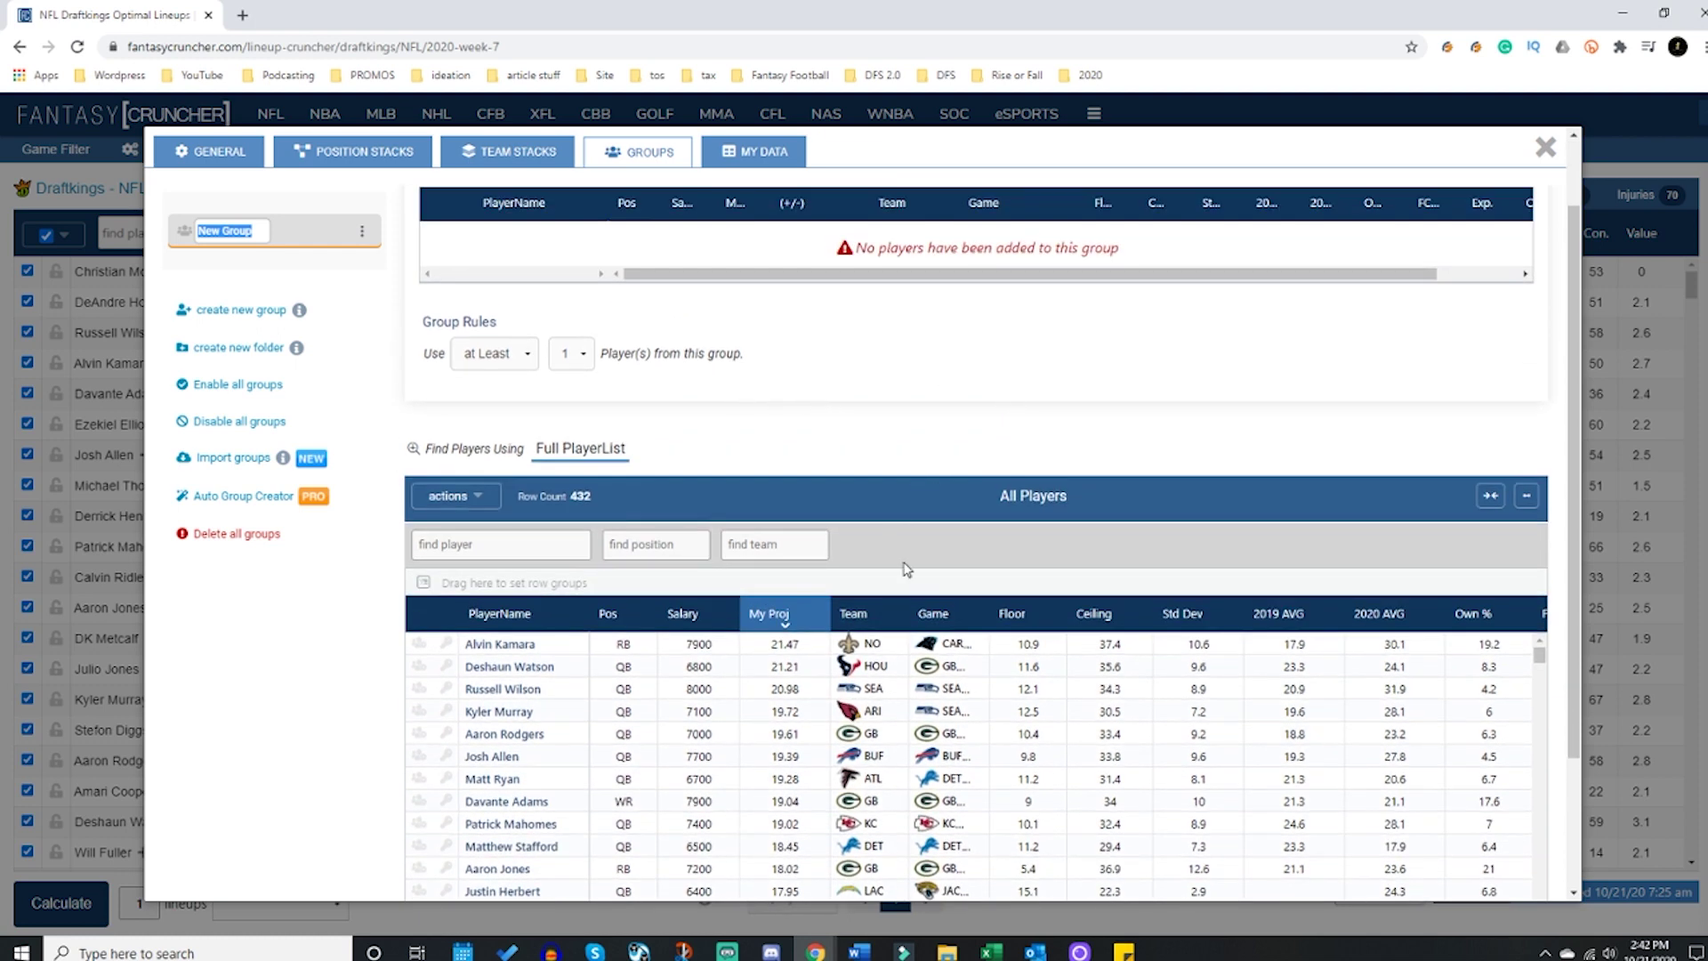
click(771, 552)
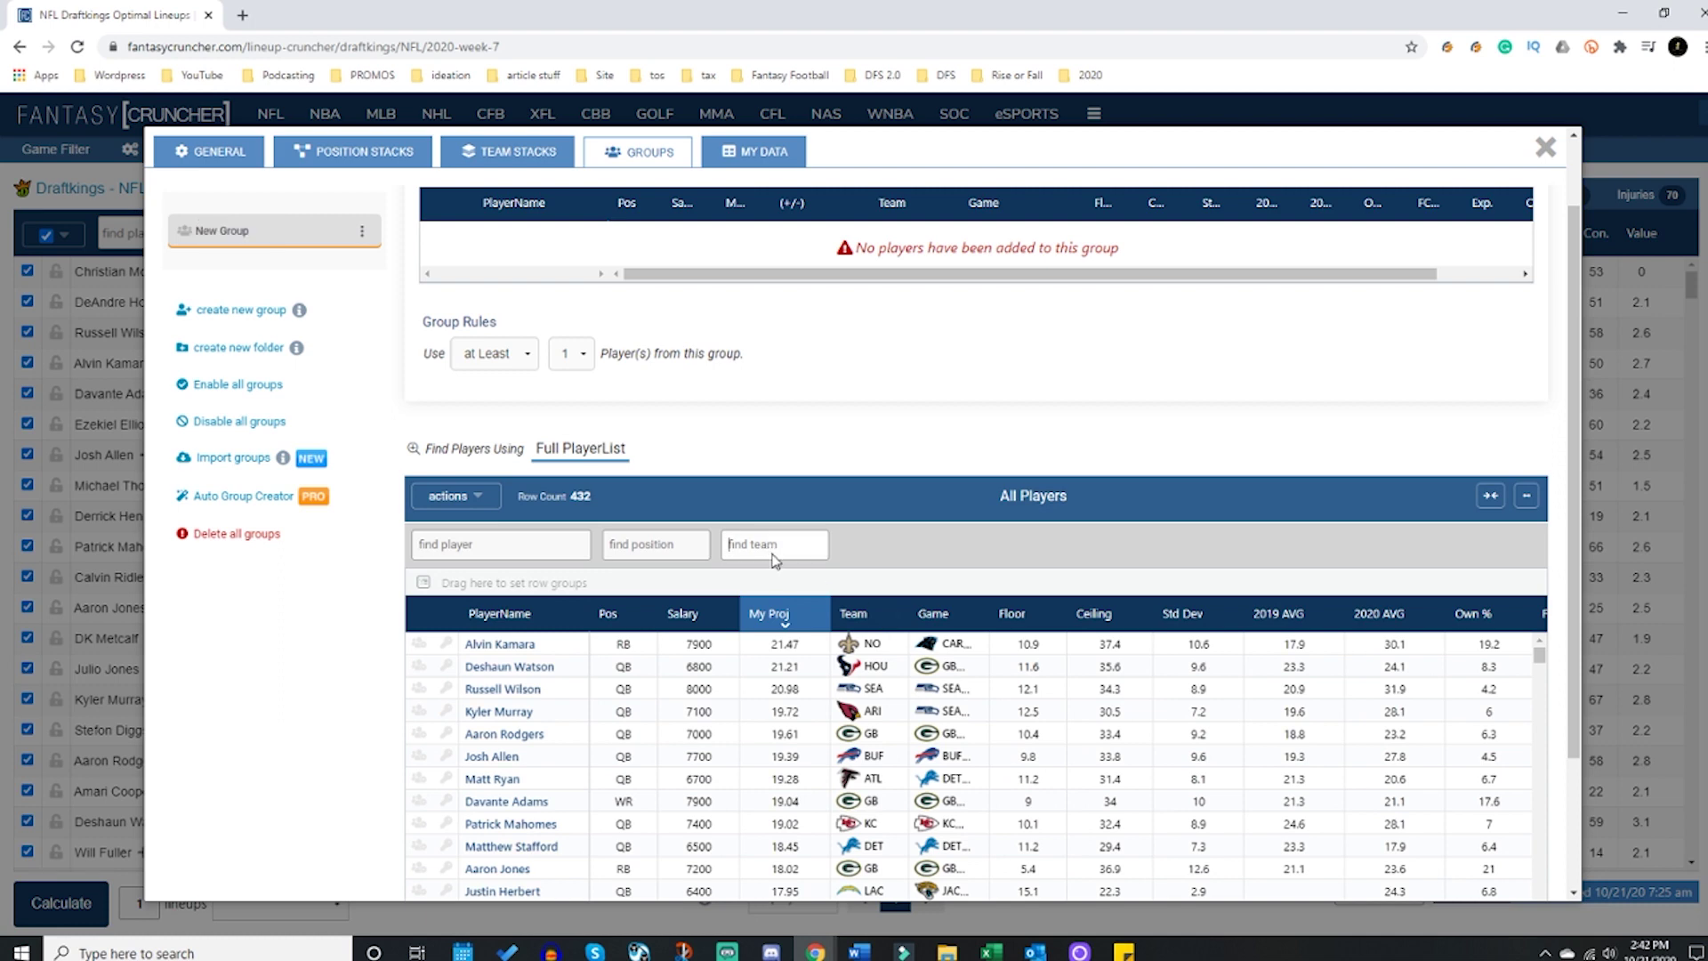
text(sea)
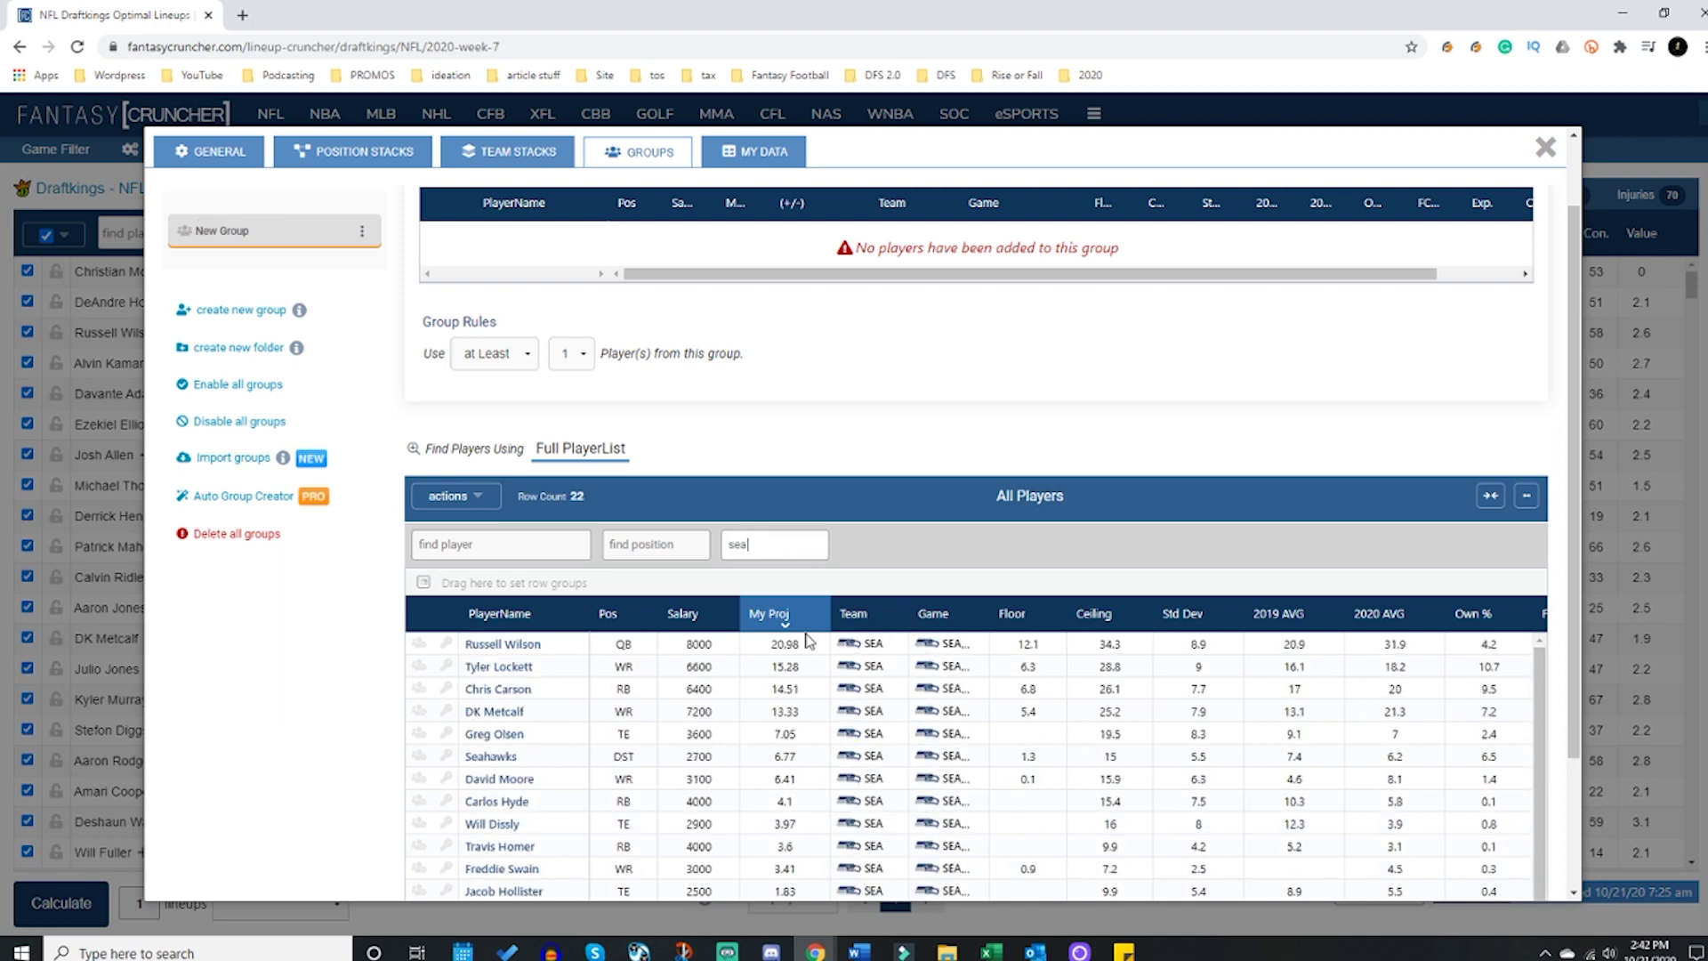
scroll(1172, 440, down, 1)
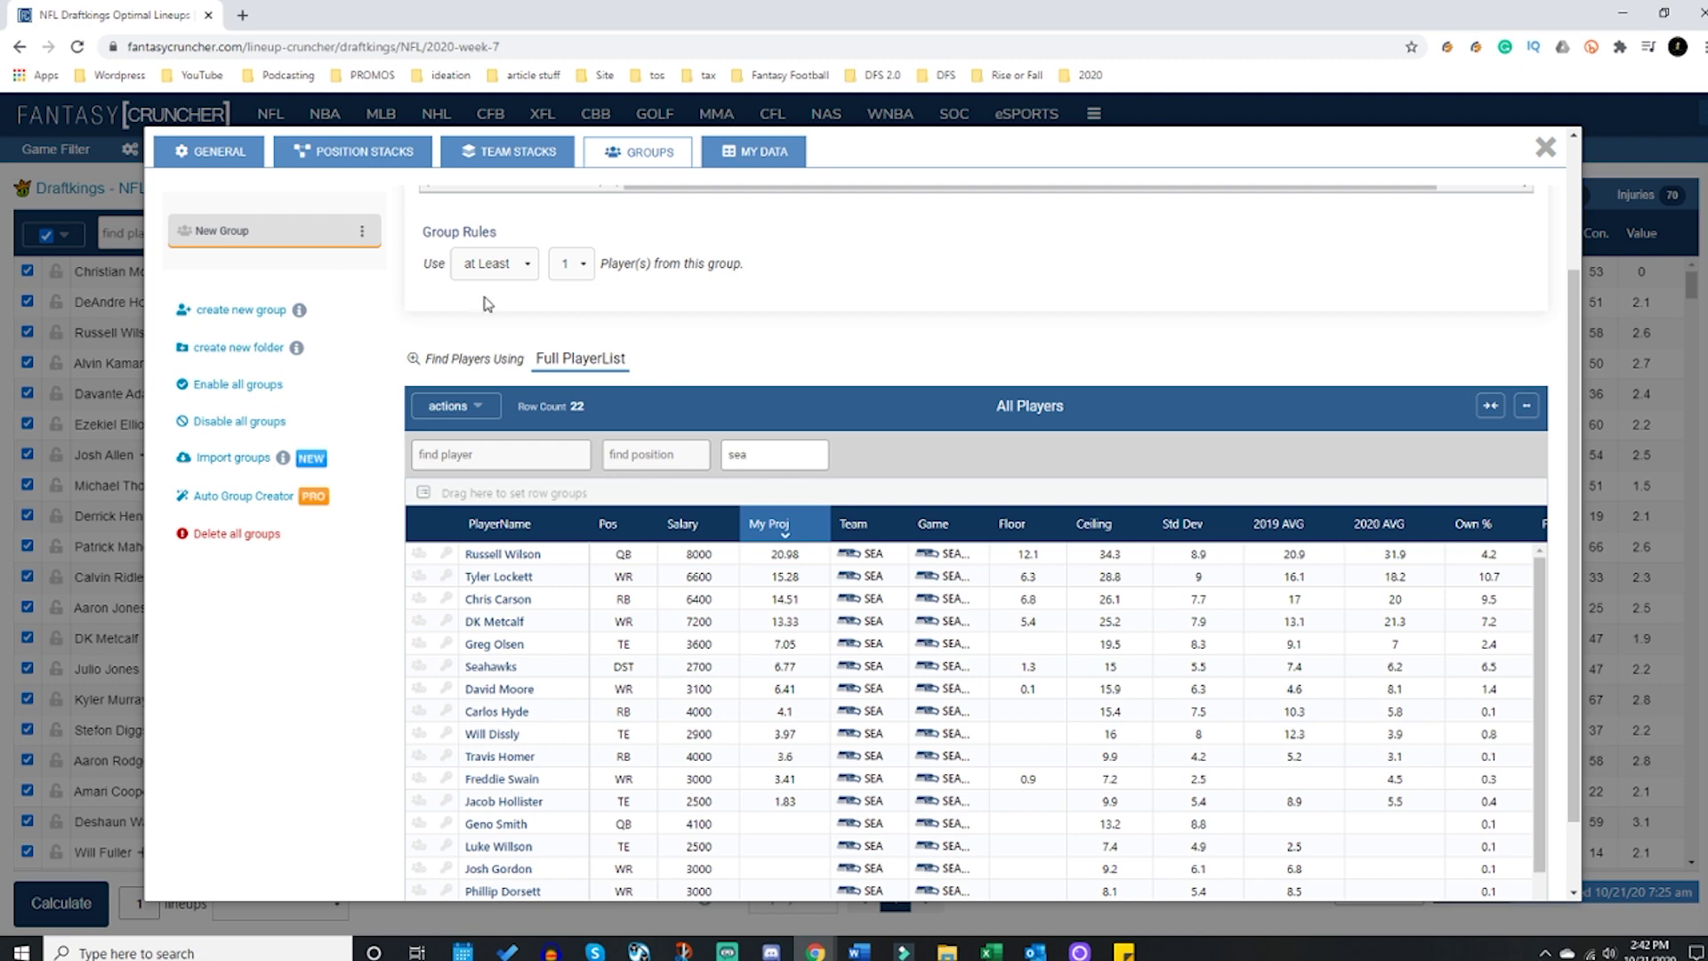
Step: Set Russell Wilson as key player, then add Tyler Lockett, Chris Carson and DK Metcalf
click(447, 556)
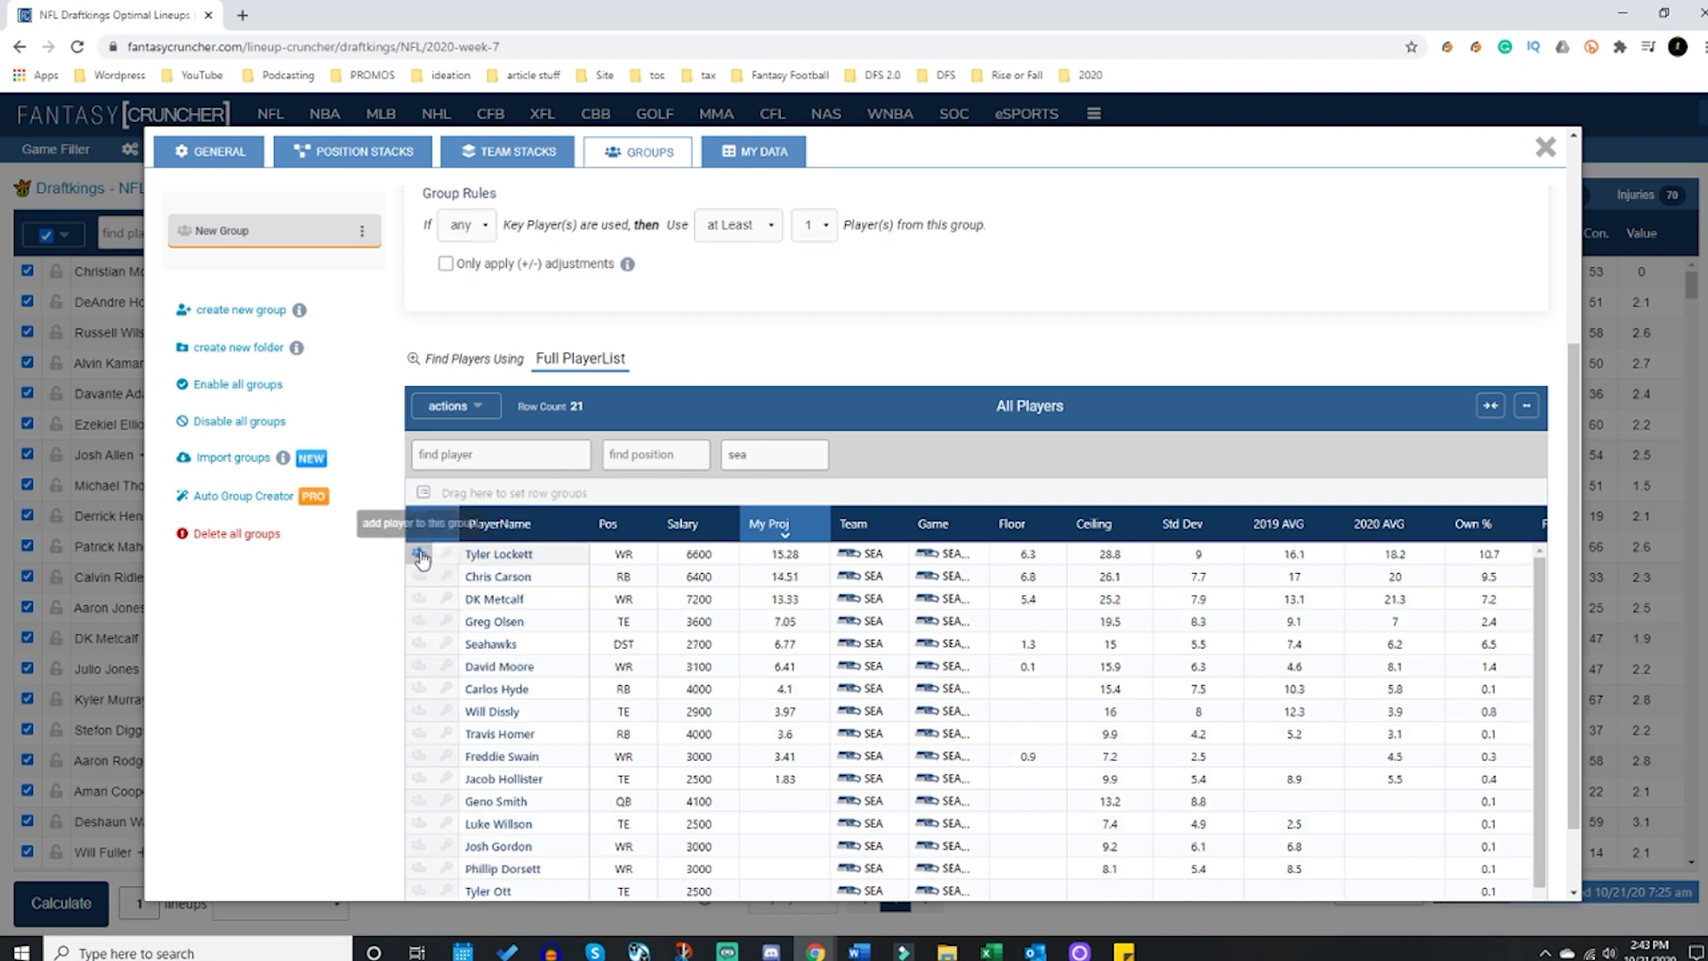
click(420, 555)
click(420, 556)
click(420, 555)
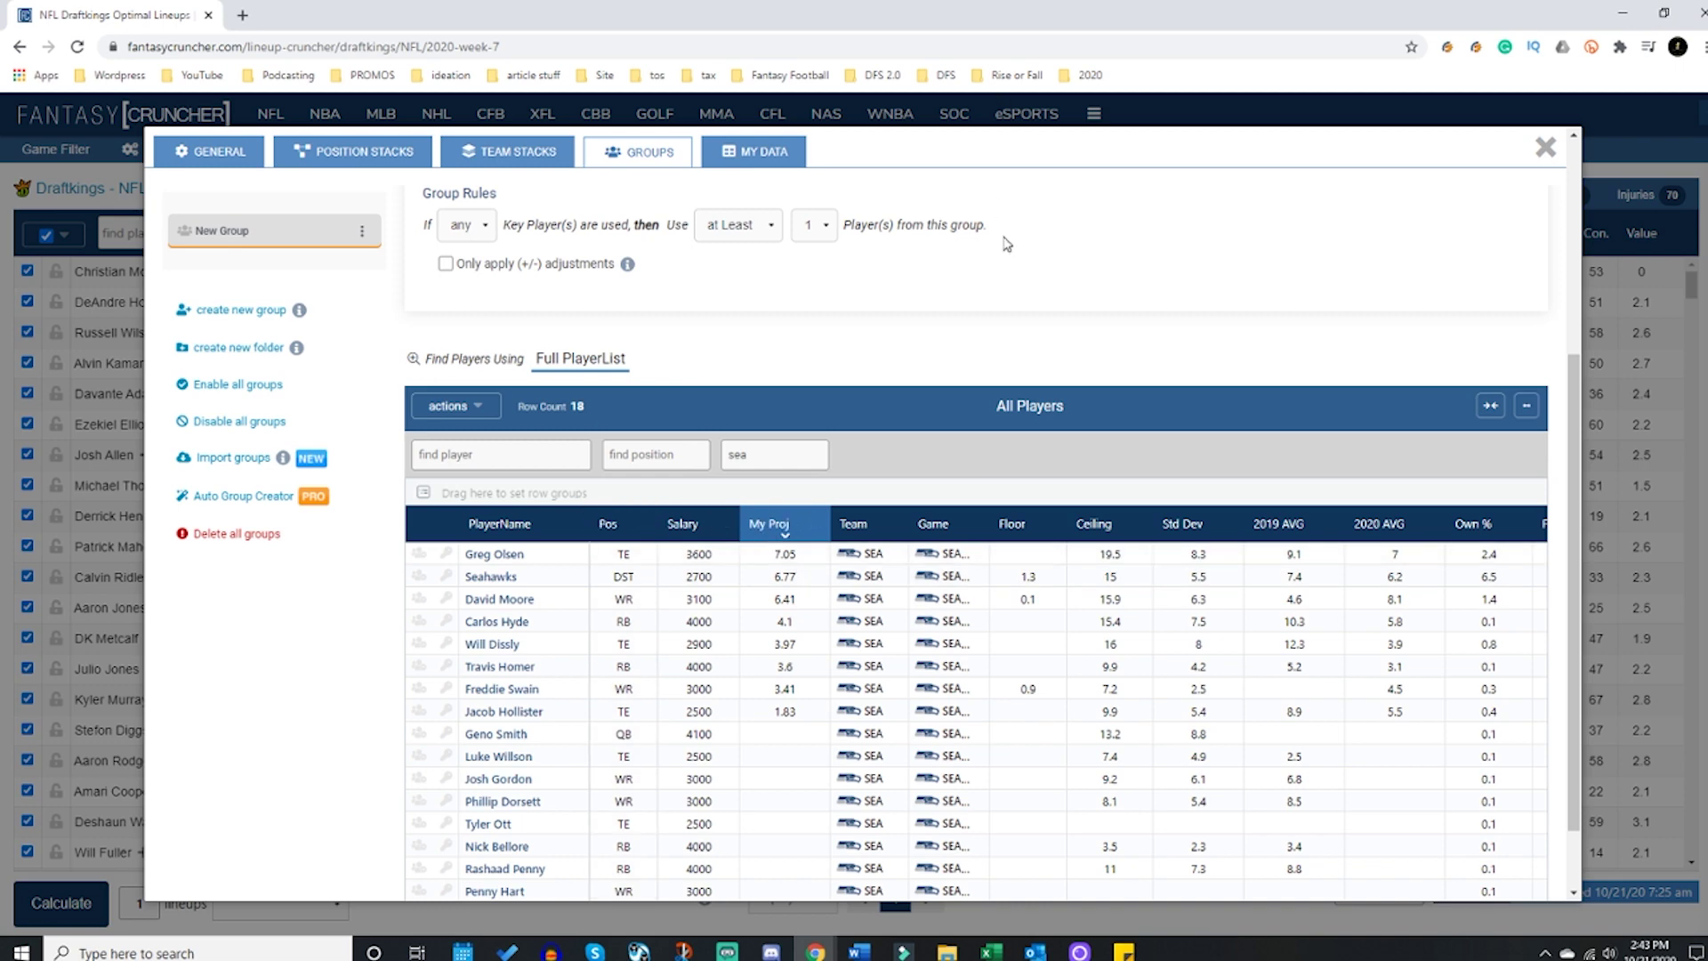
scroll(1104, 525, down, 1)
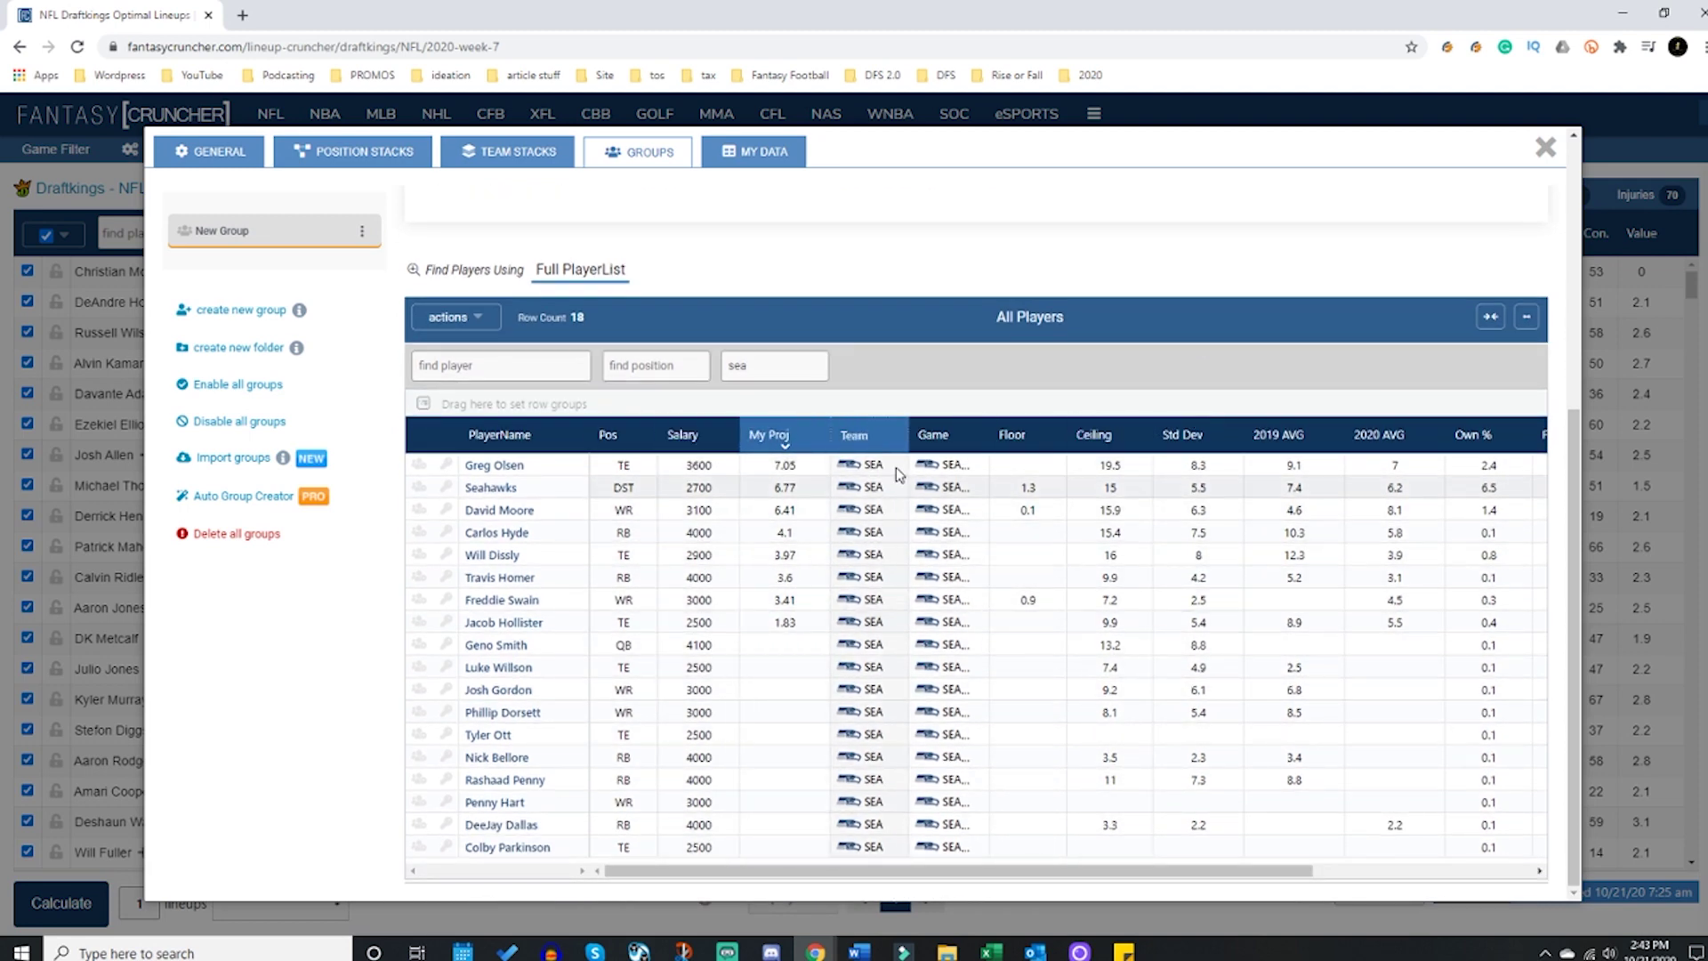
click(1523, 436)
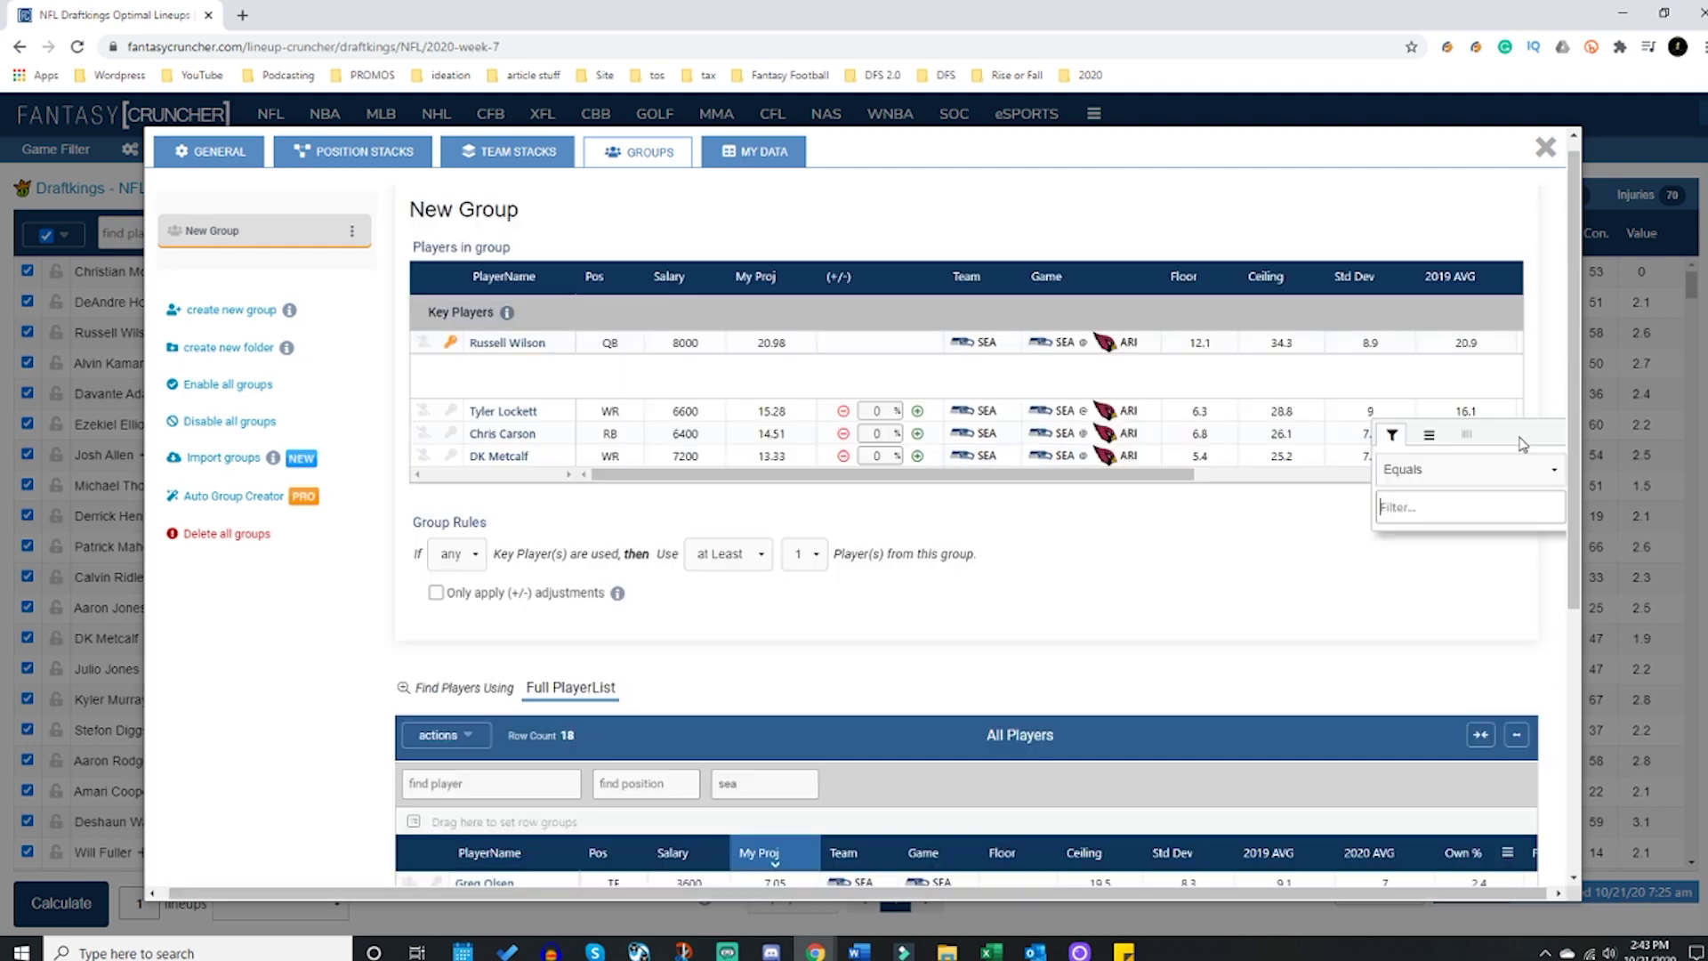
click(1505, 469)
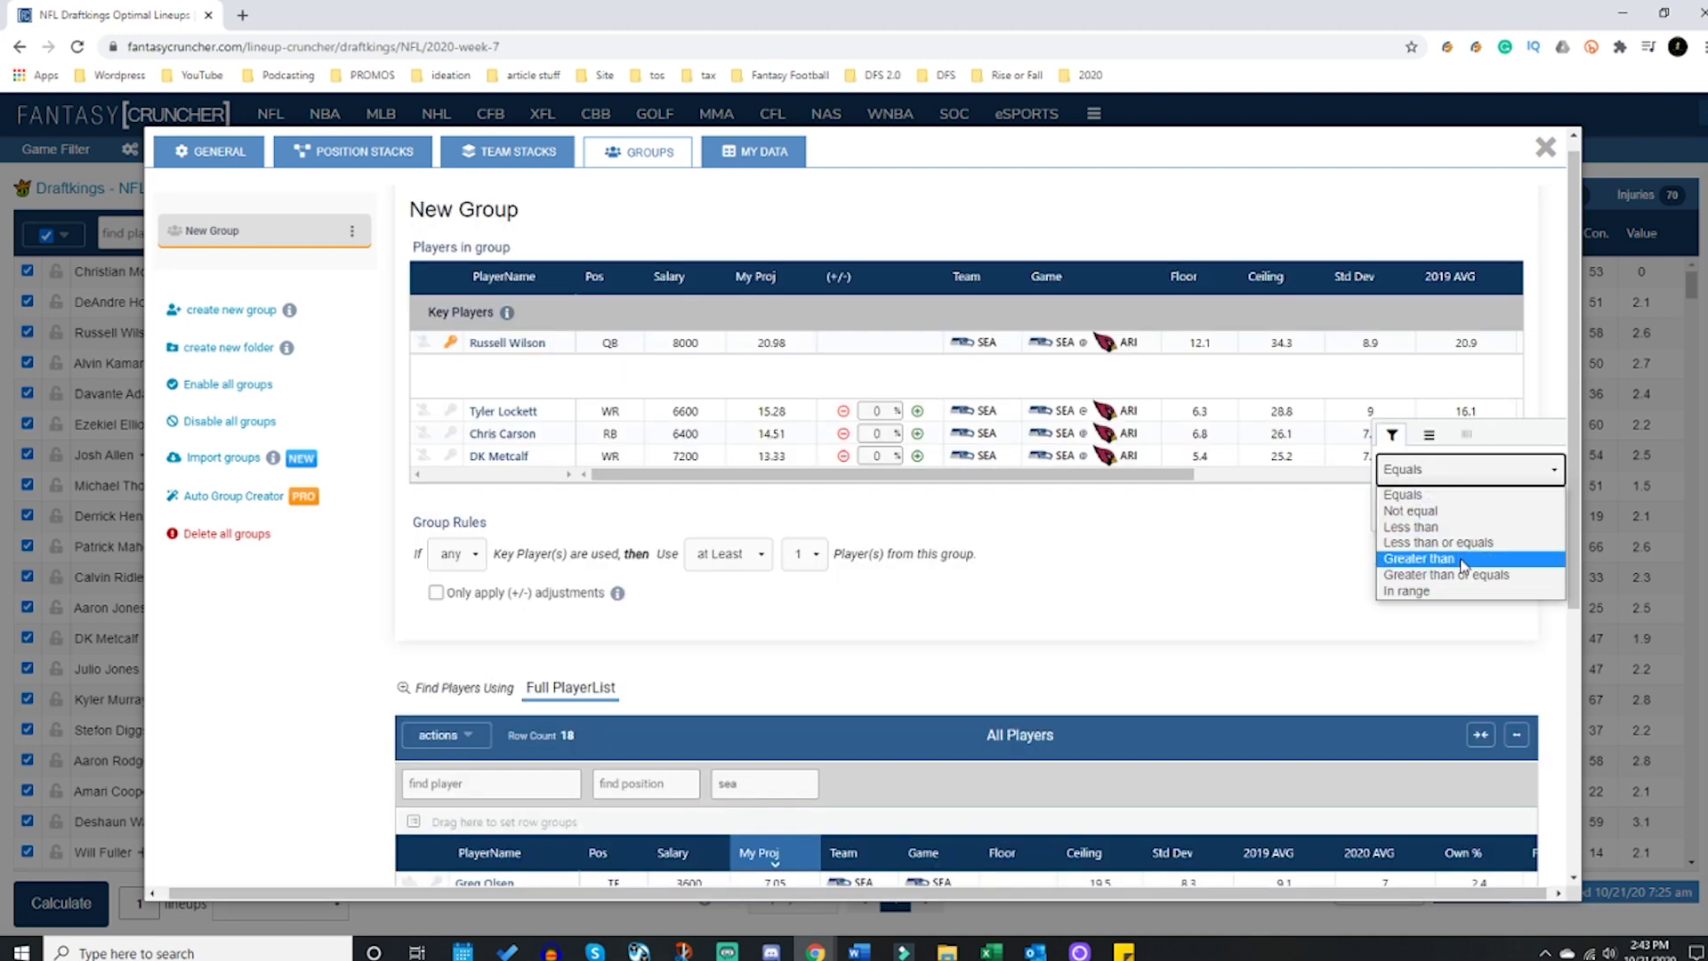
click(1490, 473)
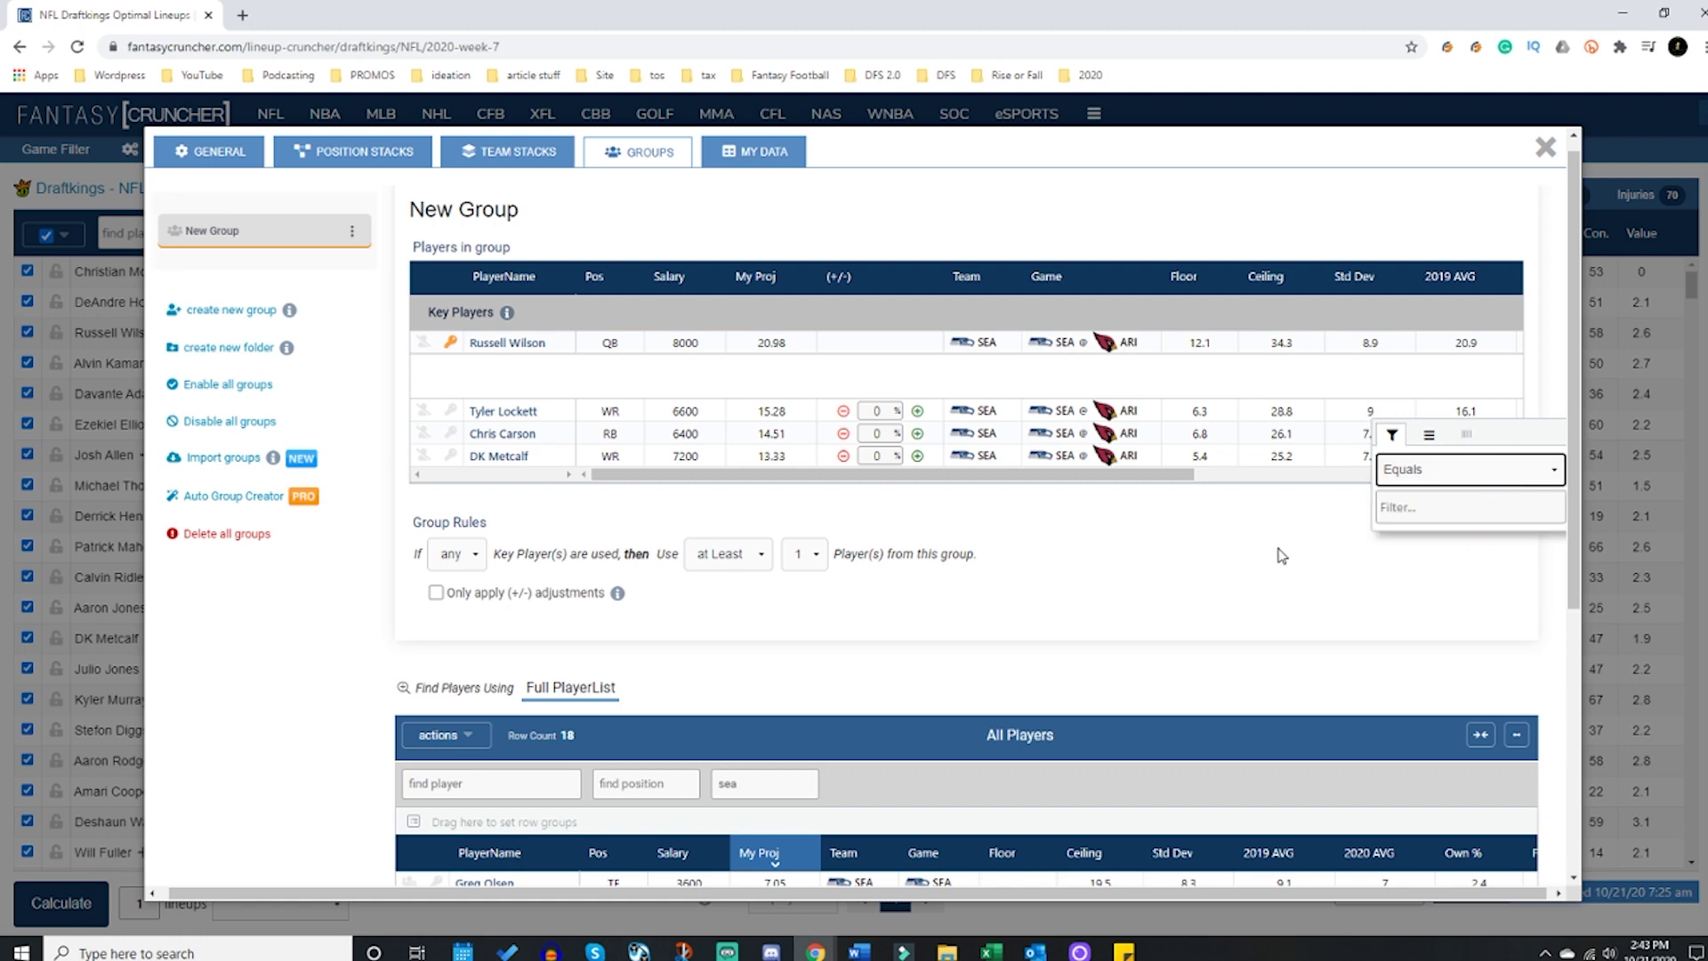
click(1379, 591)
scroll(1299, 614, down, 3)
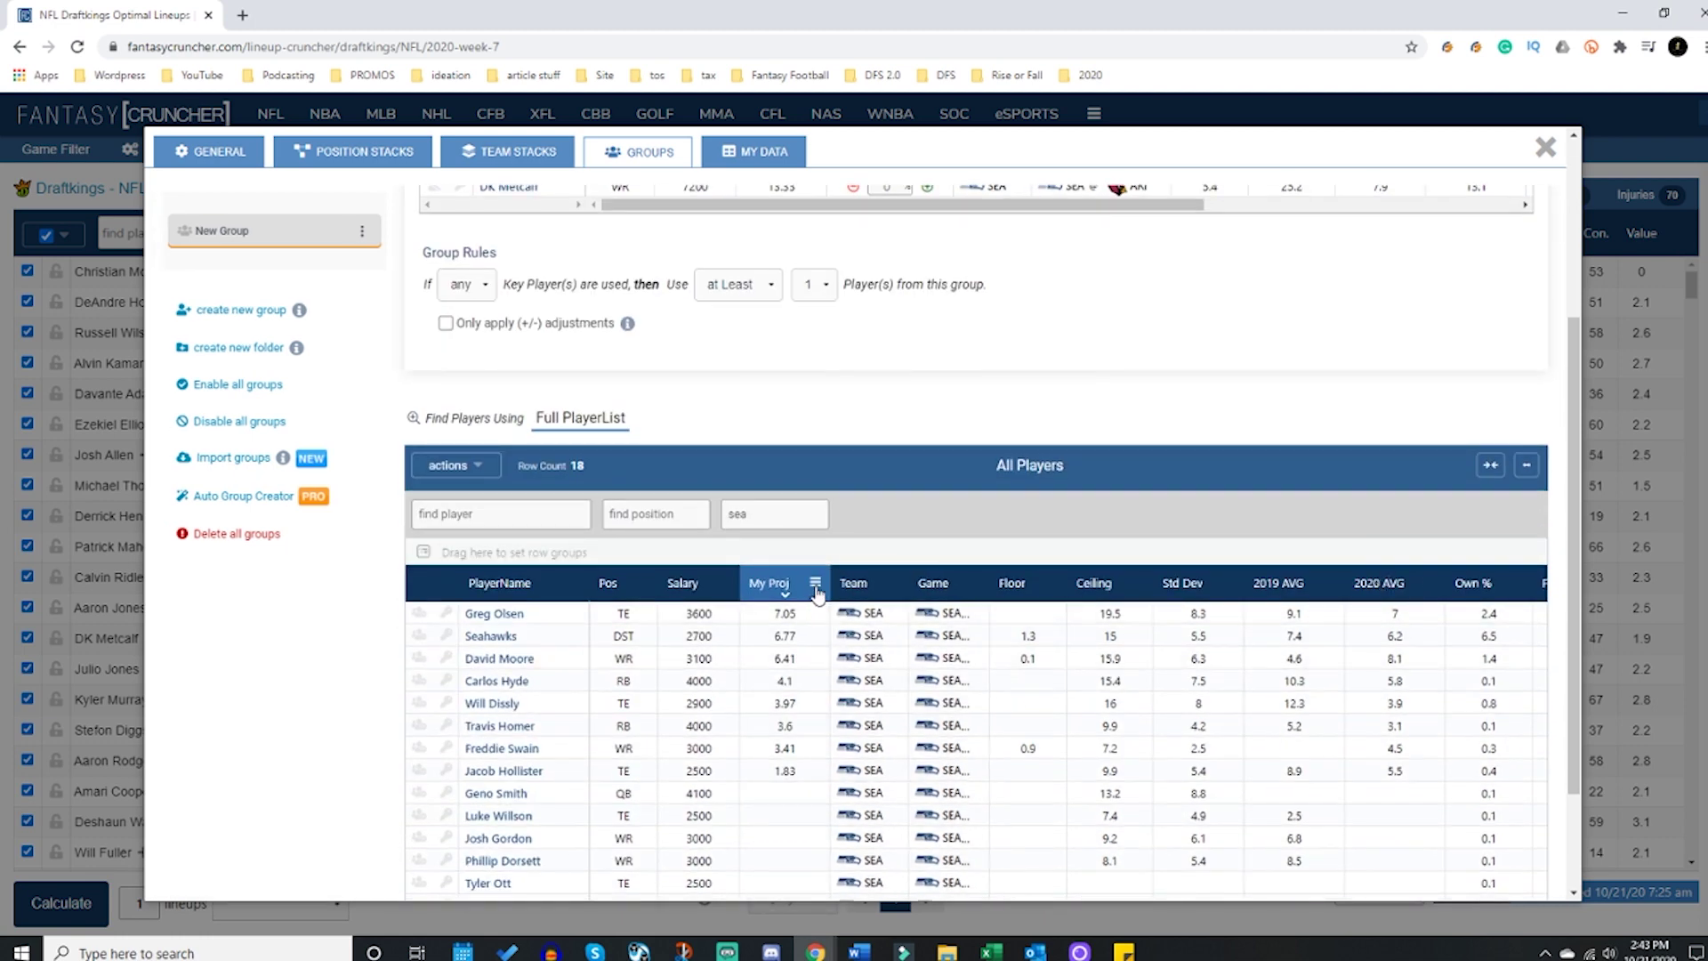
click(819, 584)
click(1233, 386)
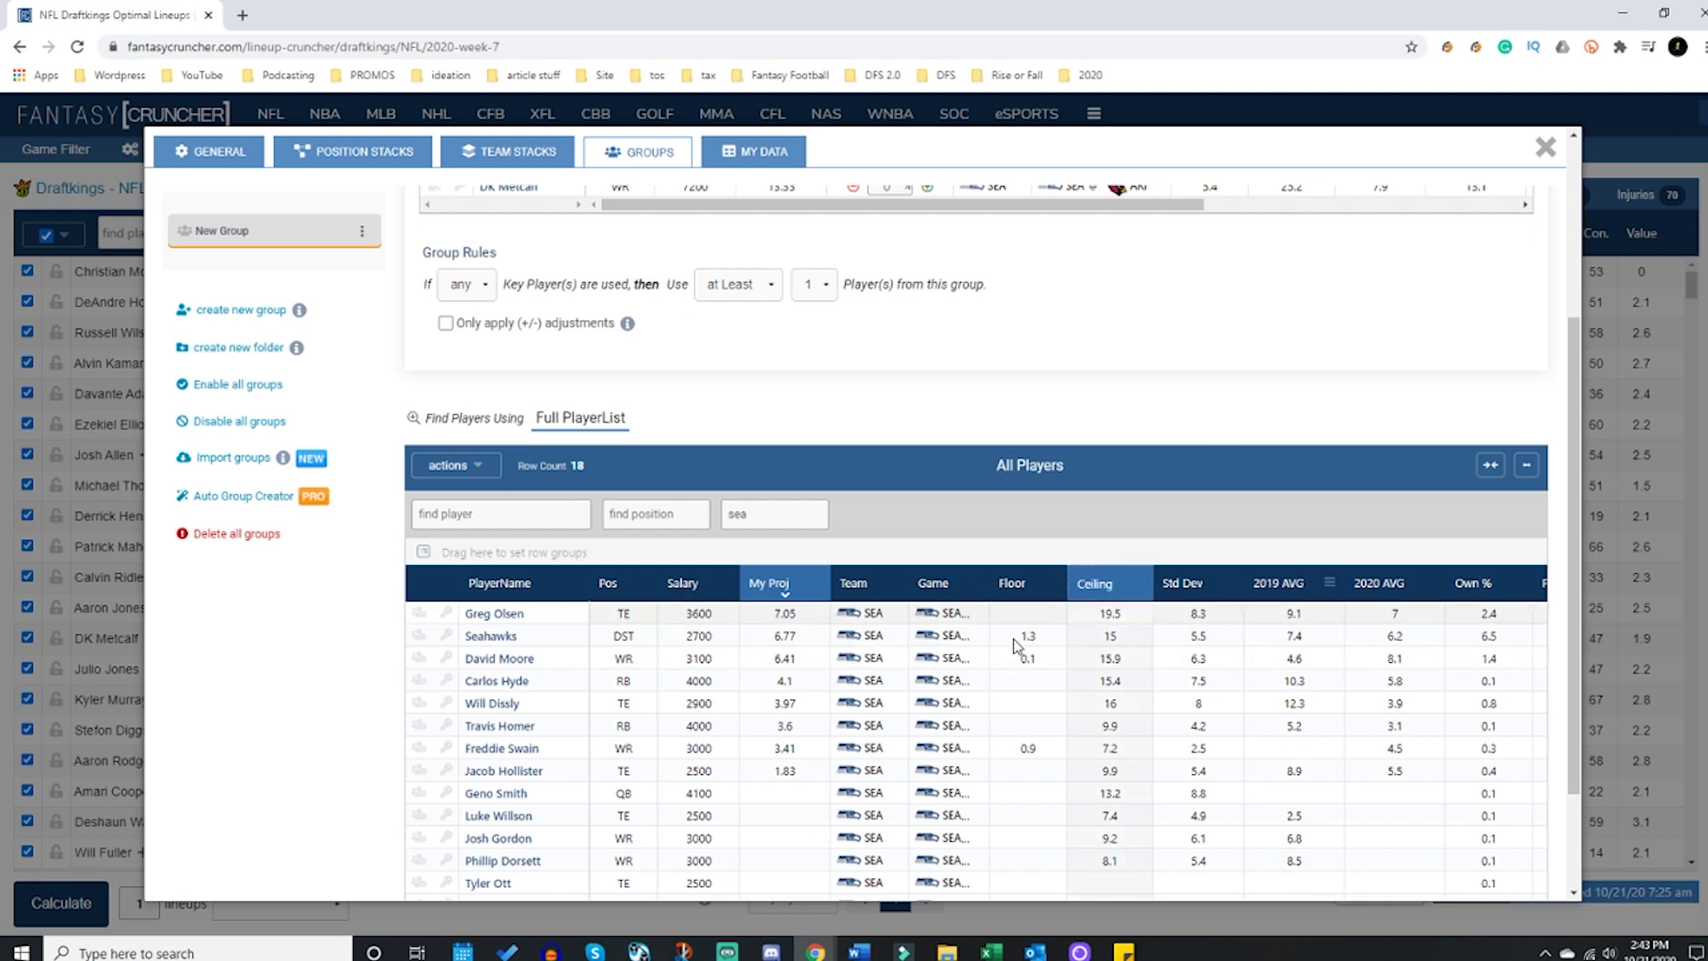
scroll(1012, 639, up, 3)
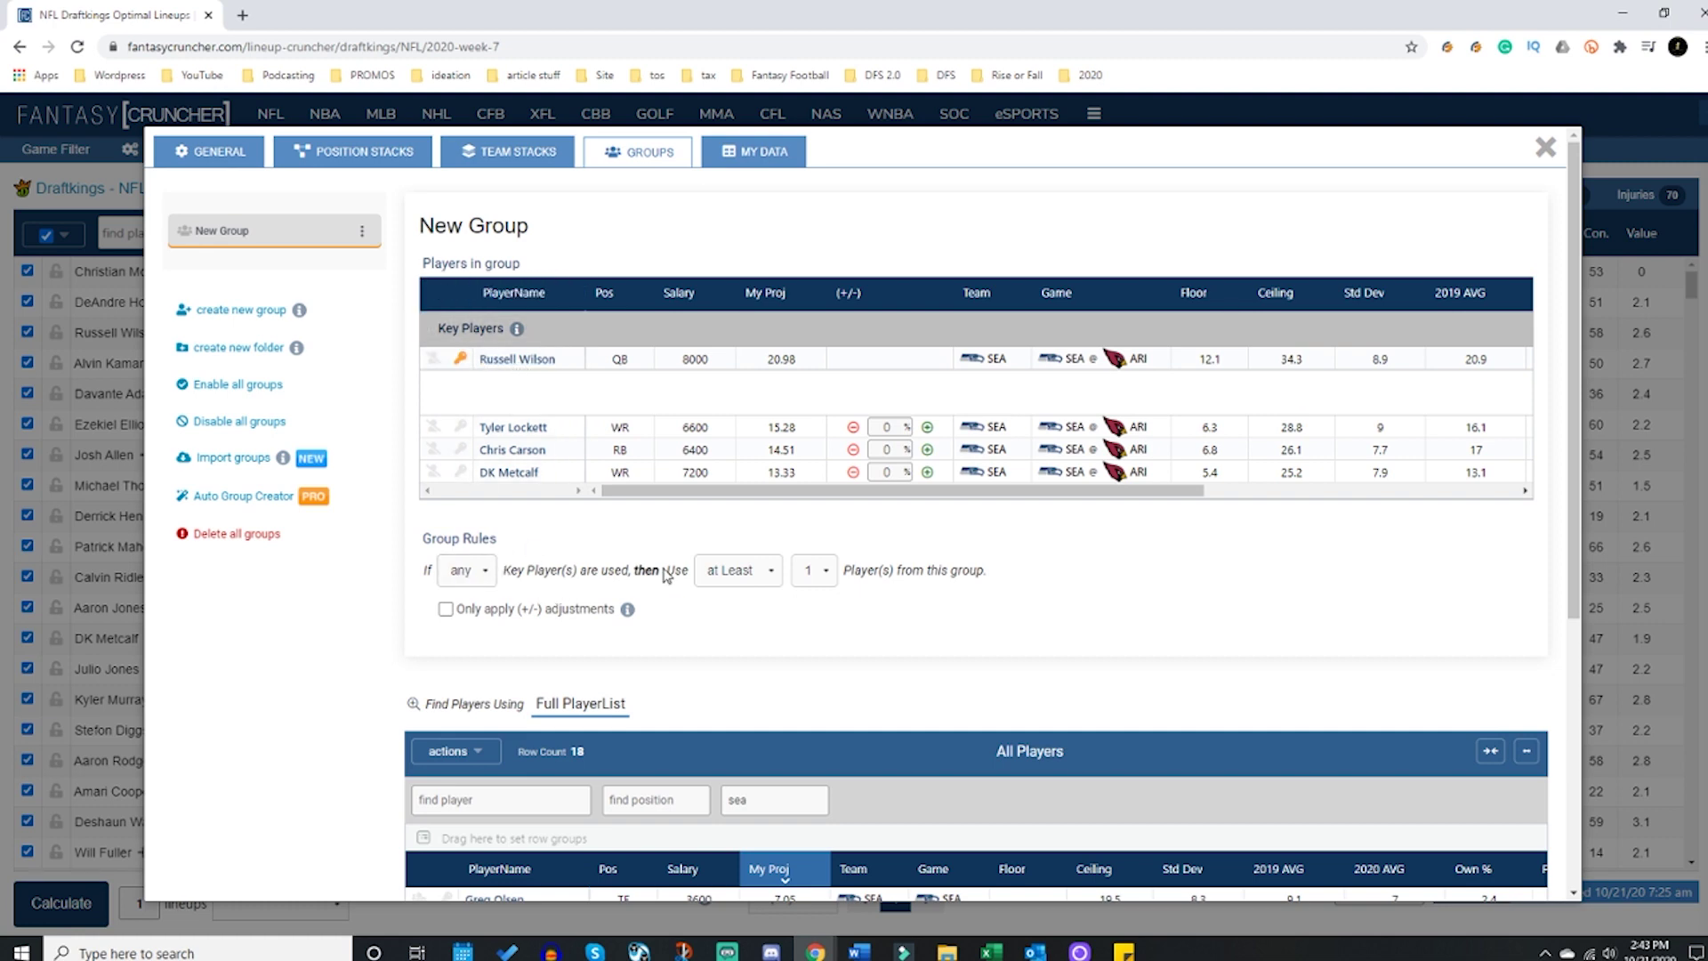
Step: Set the group rule's player count to 2, keeping 'at Least'
click(827, 570)
click(811, 608)
click(738, 570)
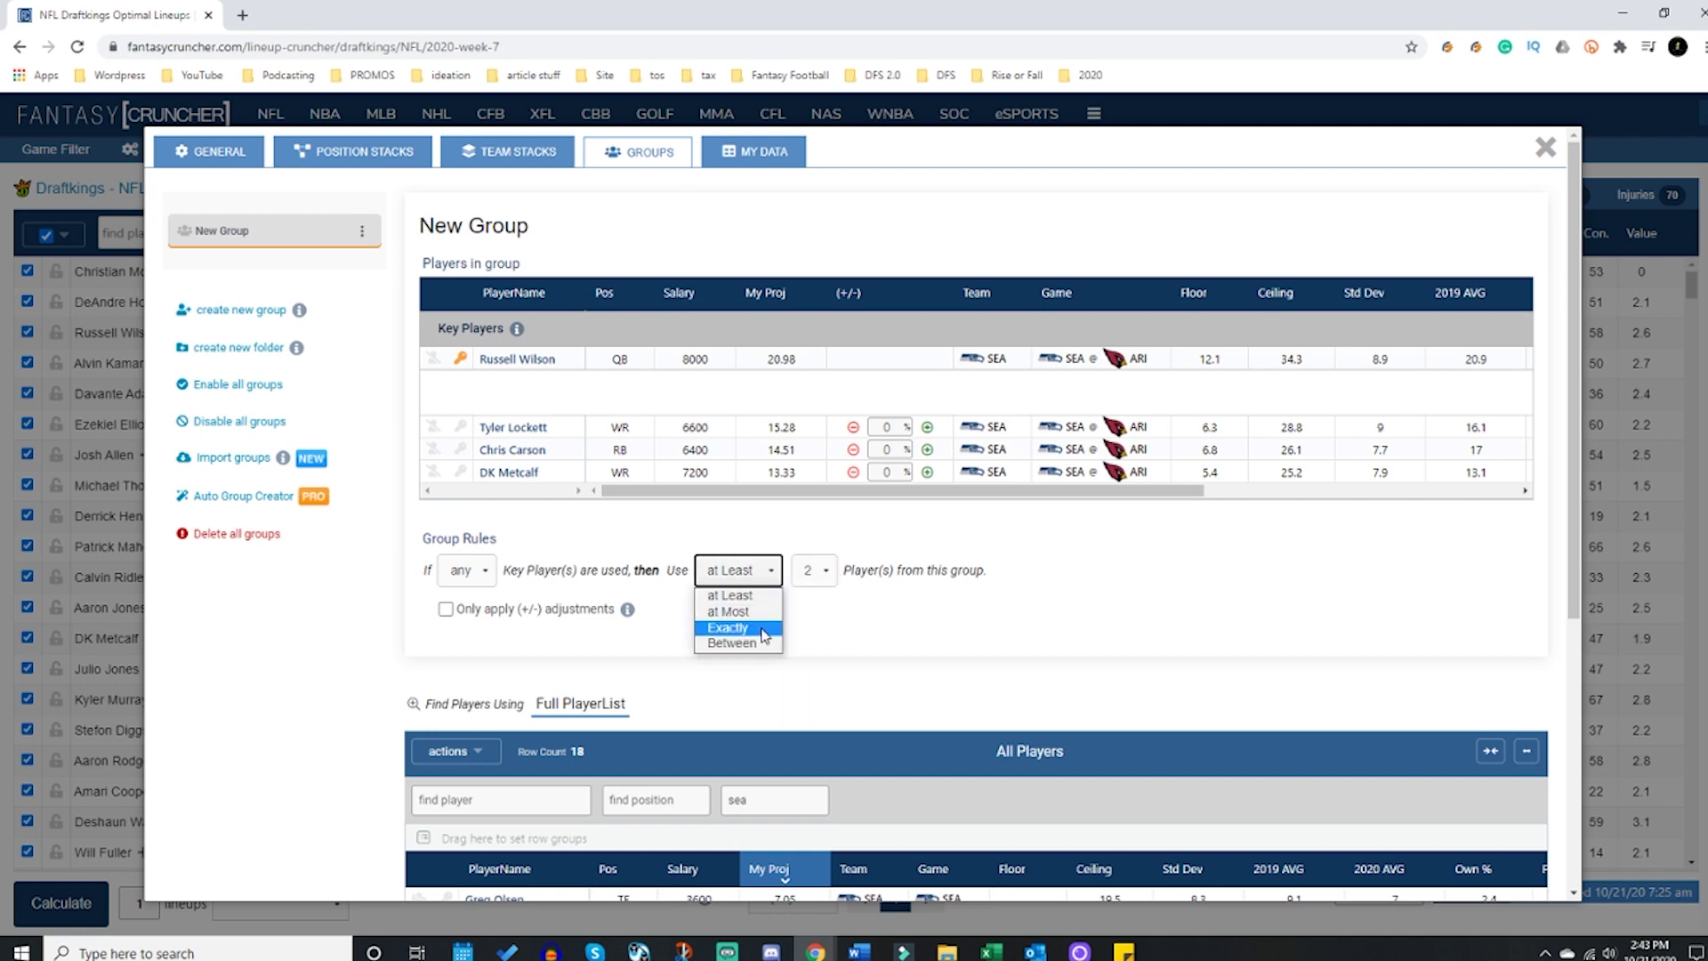
click(890, 608)
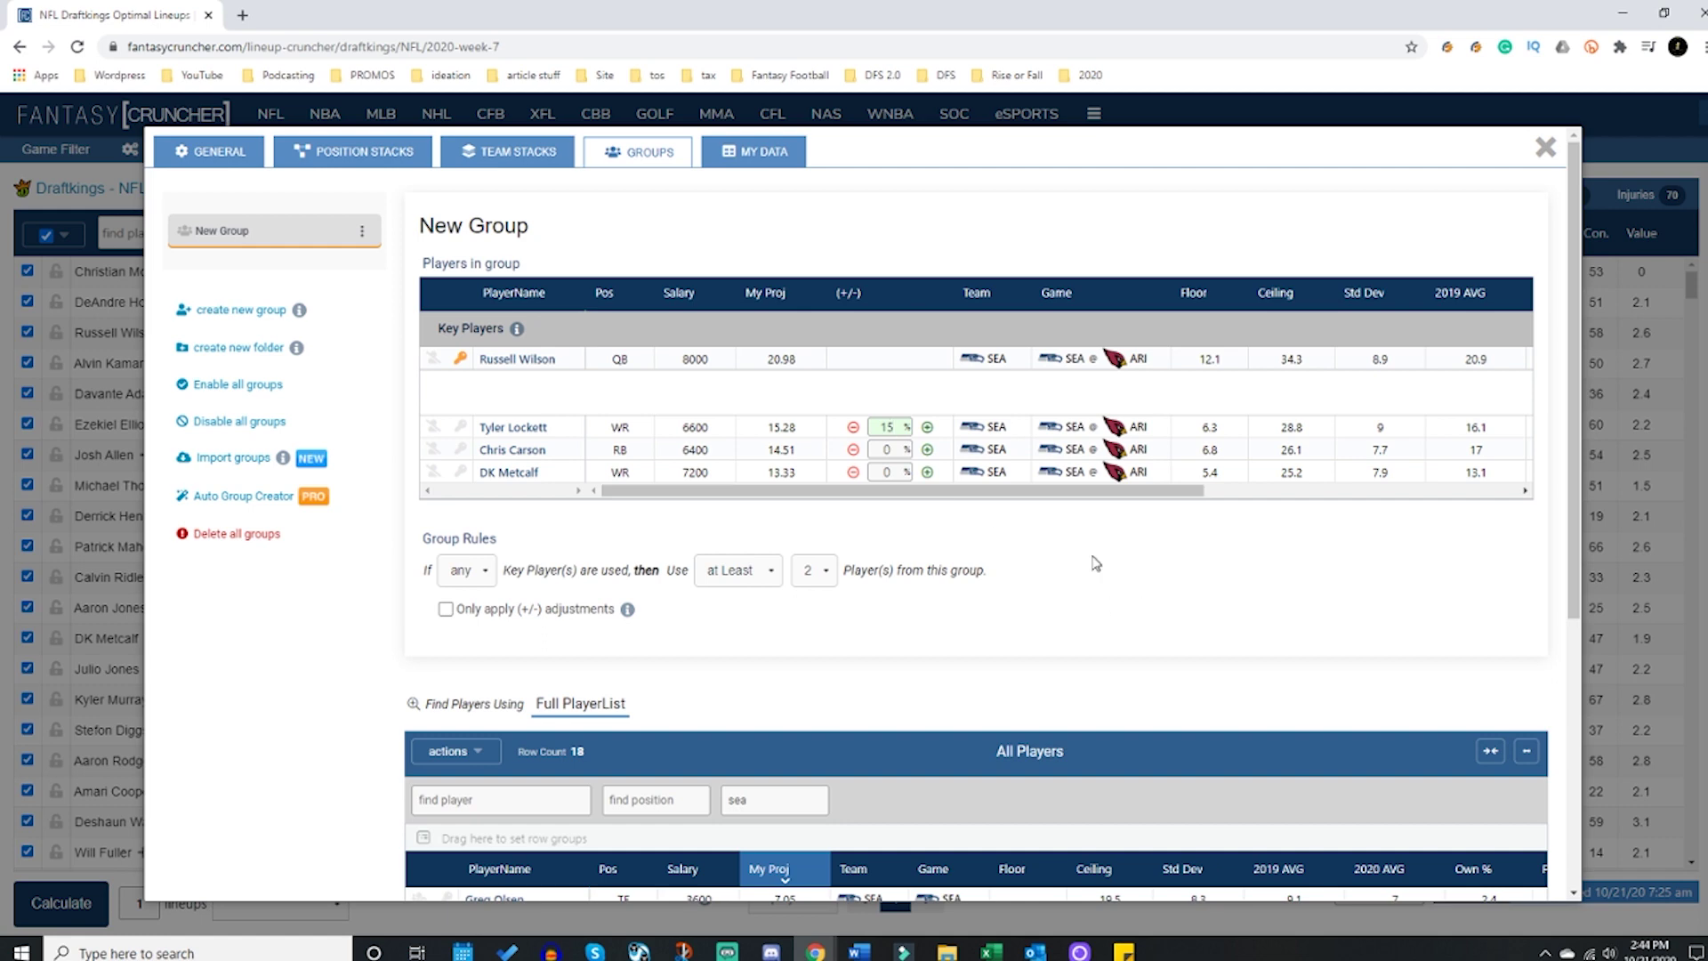
Step: Adjust DK Metcalf to +10%, Chris Carson to -5% and Tyler Lockett to +35%
click(928, 473)
click(852, 449)
click(852, 449)
click(852, 449)
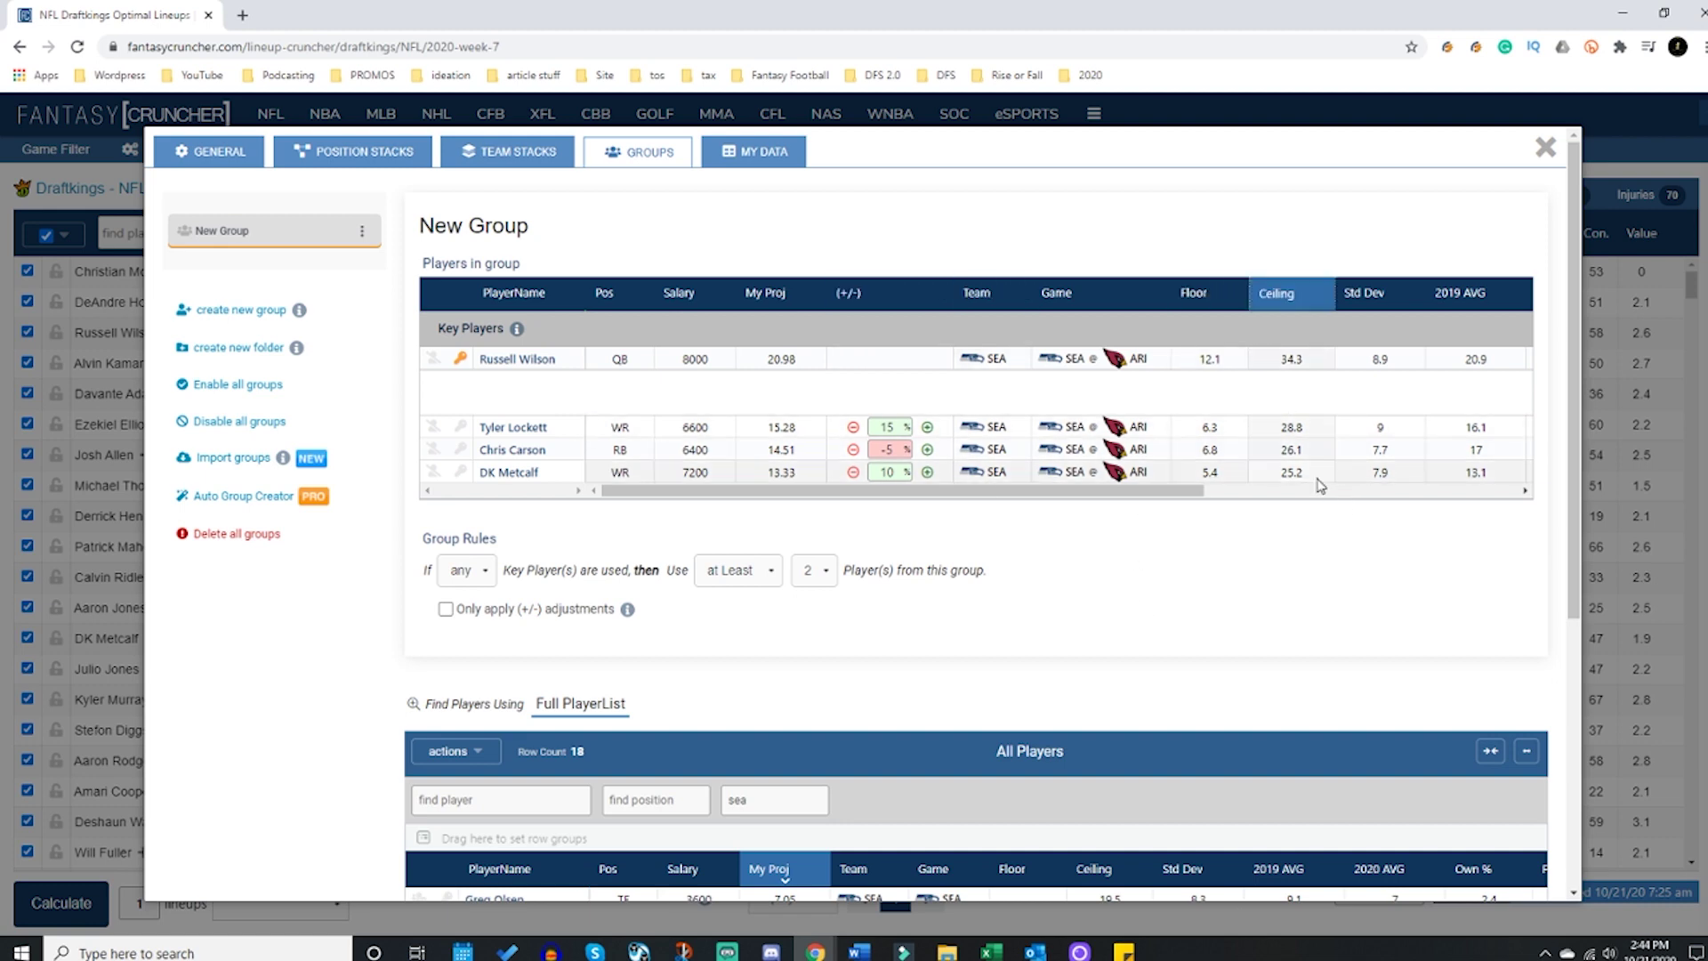
click(894, 428)
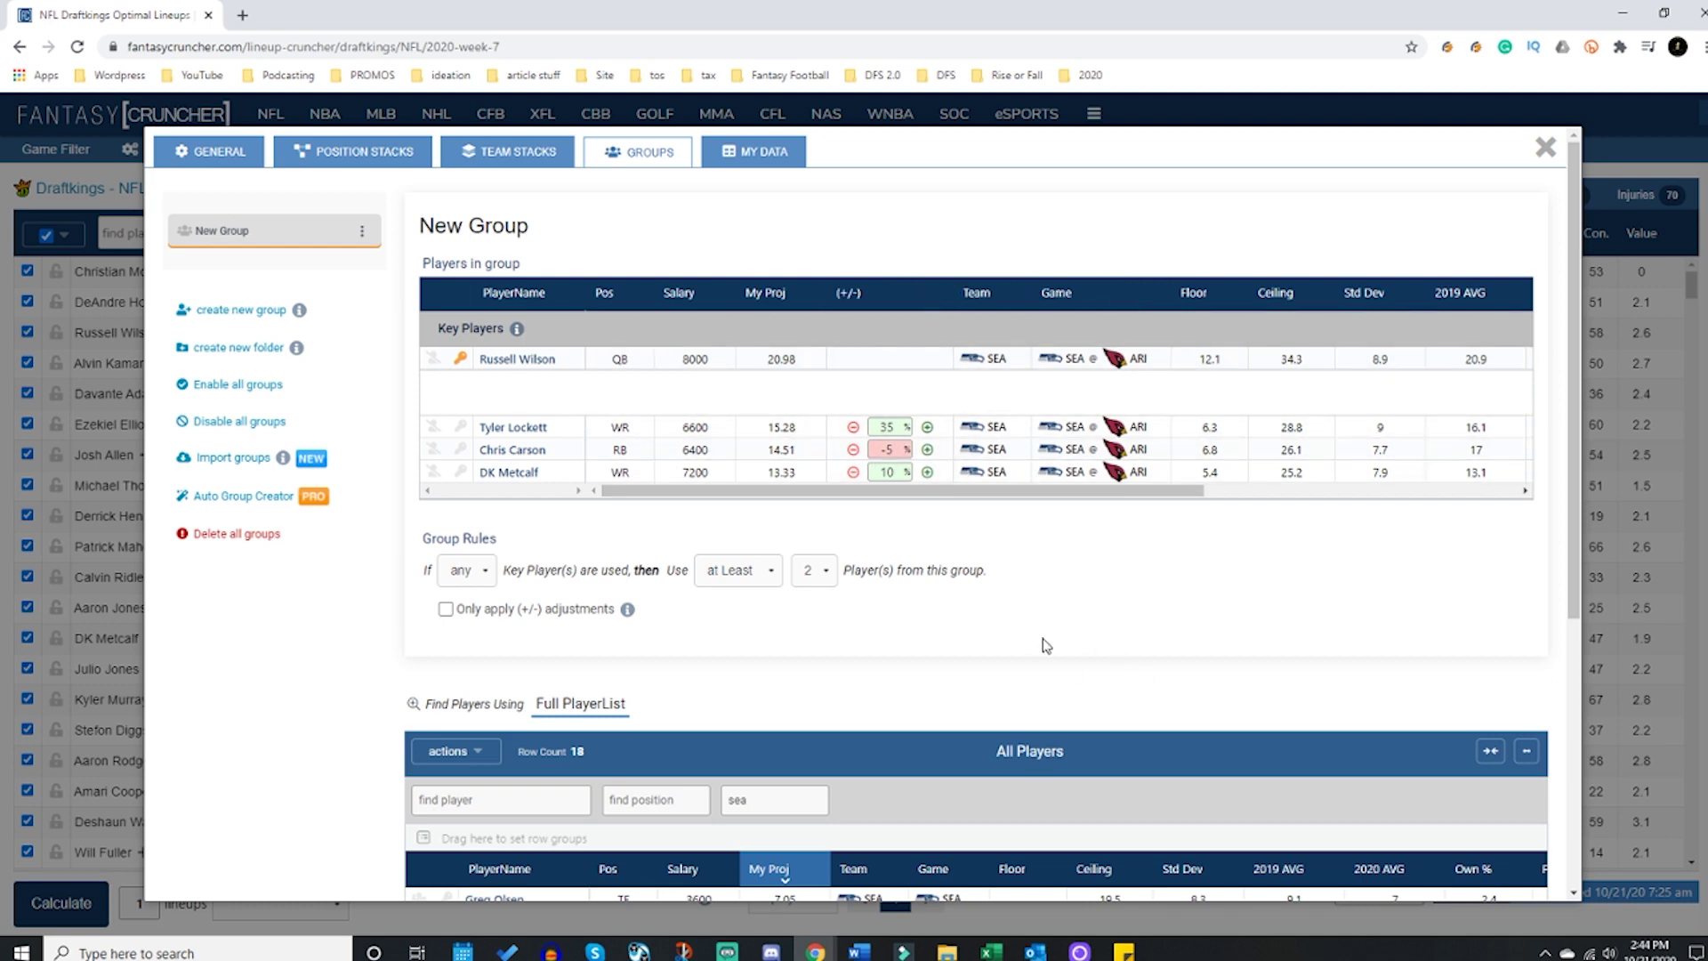
Step: Filter the player list to Arizona ('ari') and make Kyler Murray a second key player
scroll(1003, 629, down, 3)
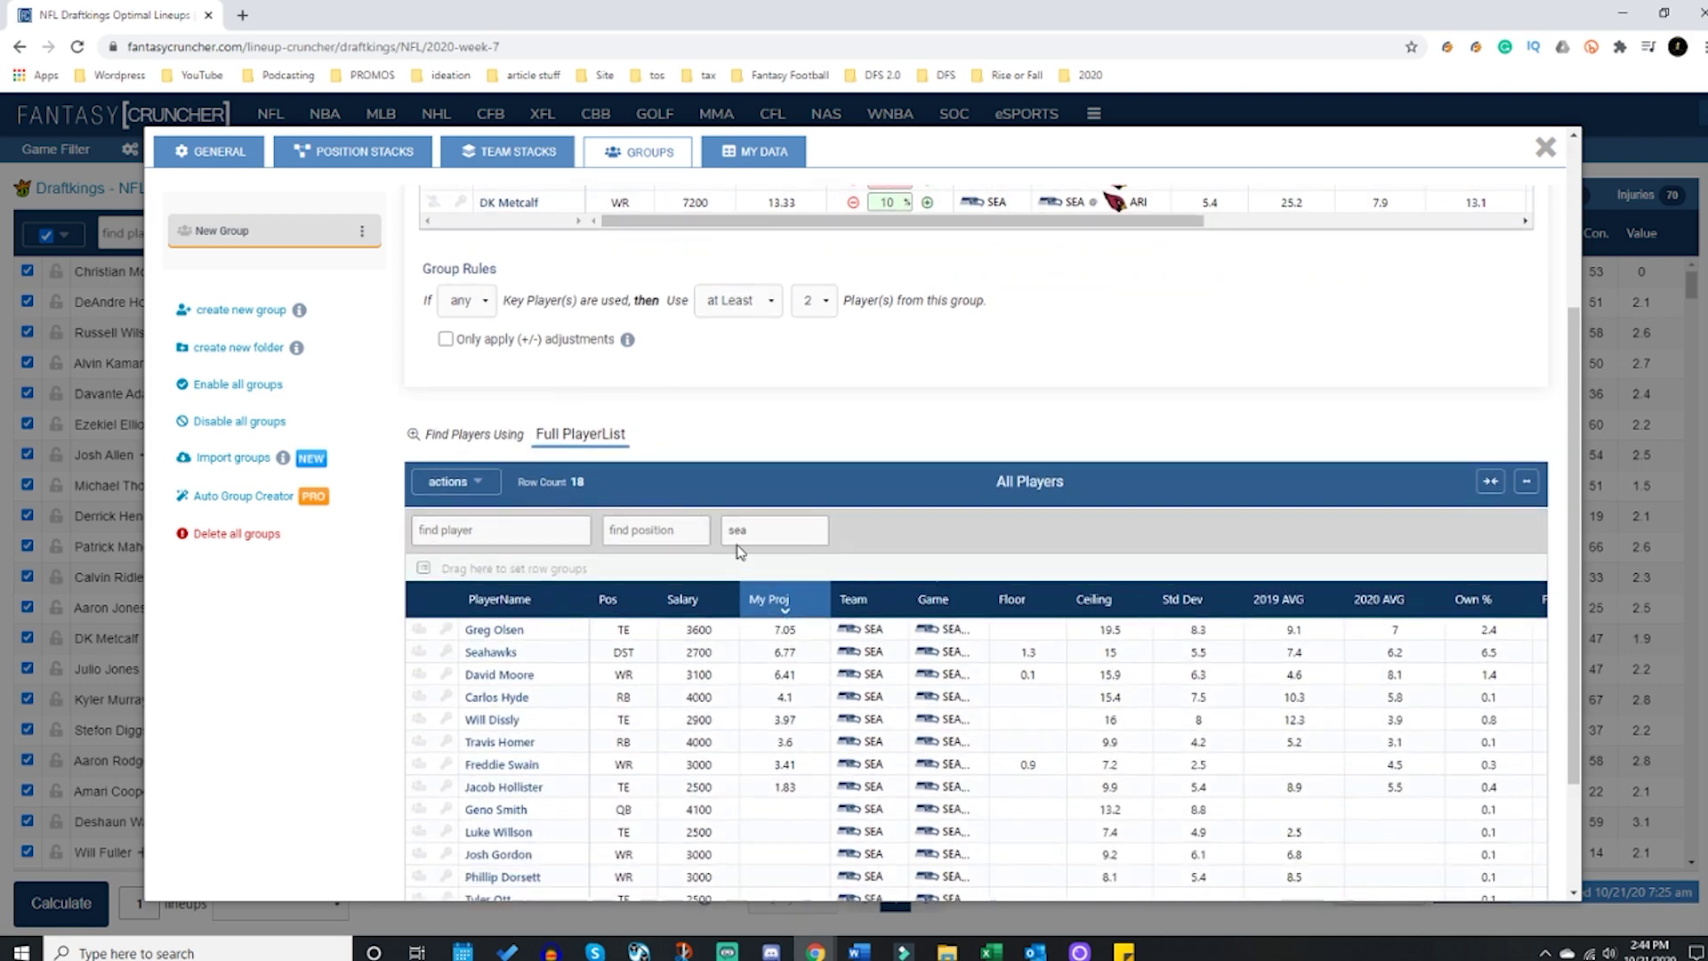
double_click(739, 530)
text(ari)
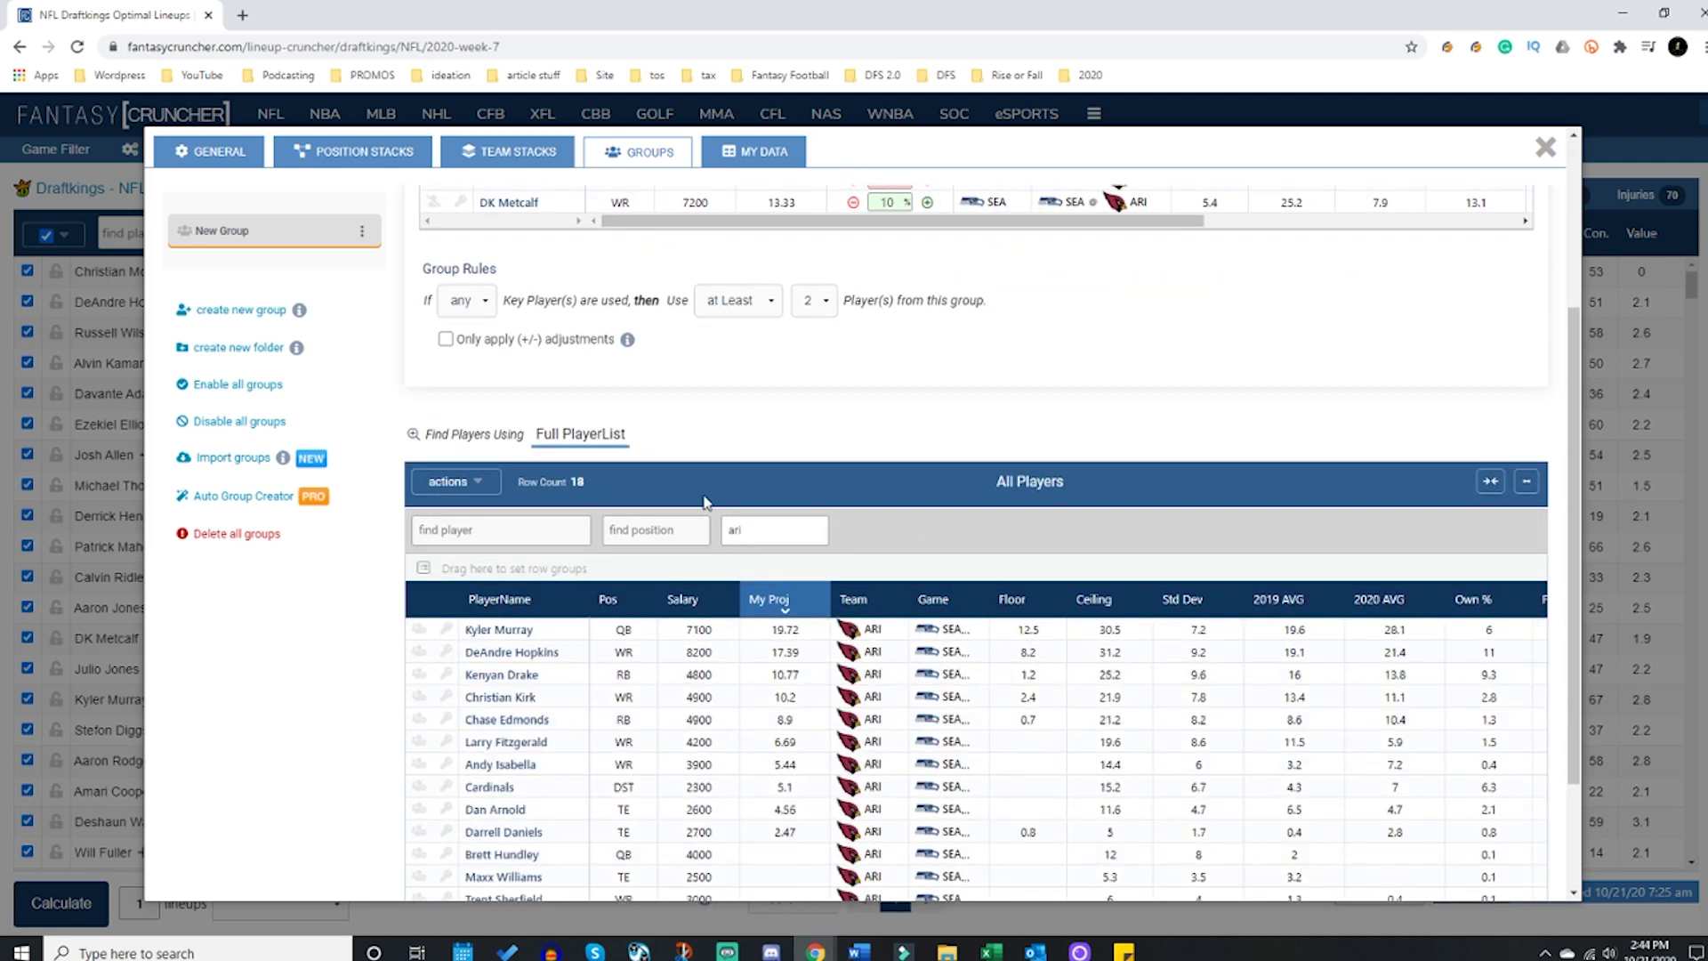
click(446, 629)
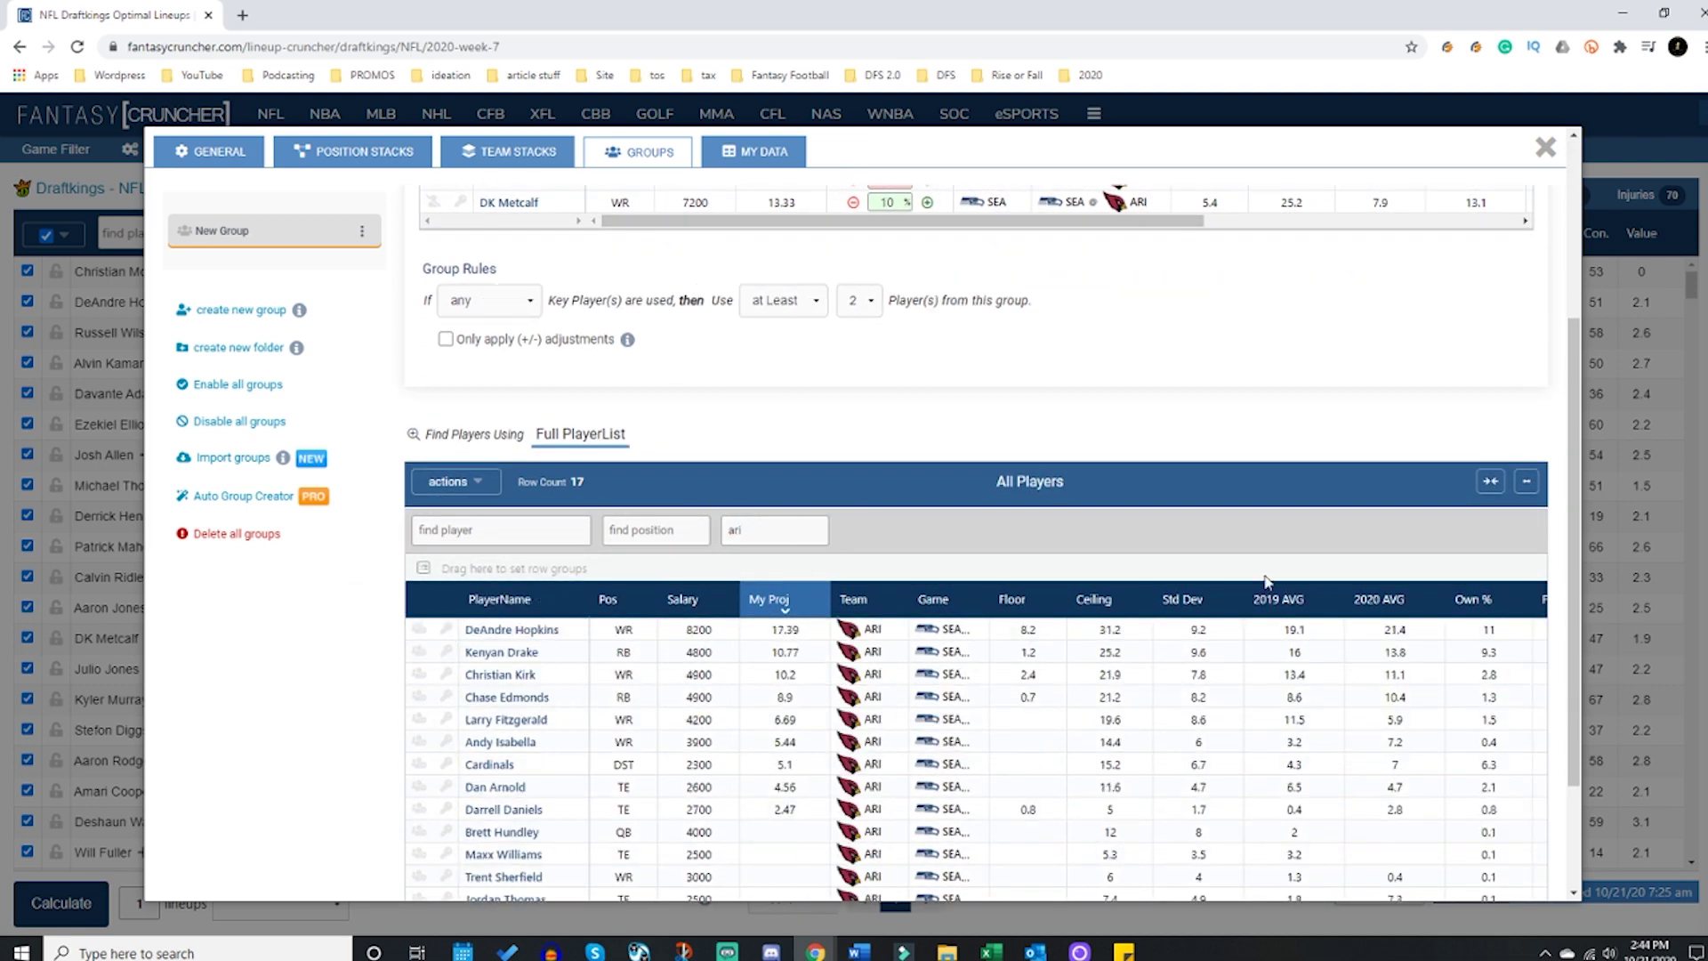
Step: Add DeAndre Hopkins, Kenyan Drake and Christian Kirk to the group
scroll(616, 452, up, 3)
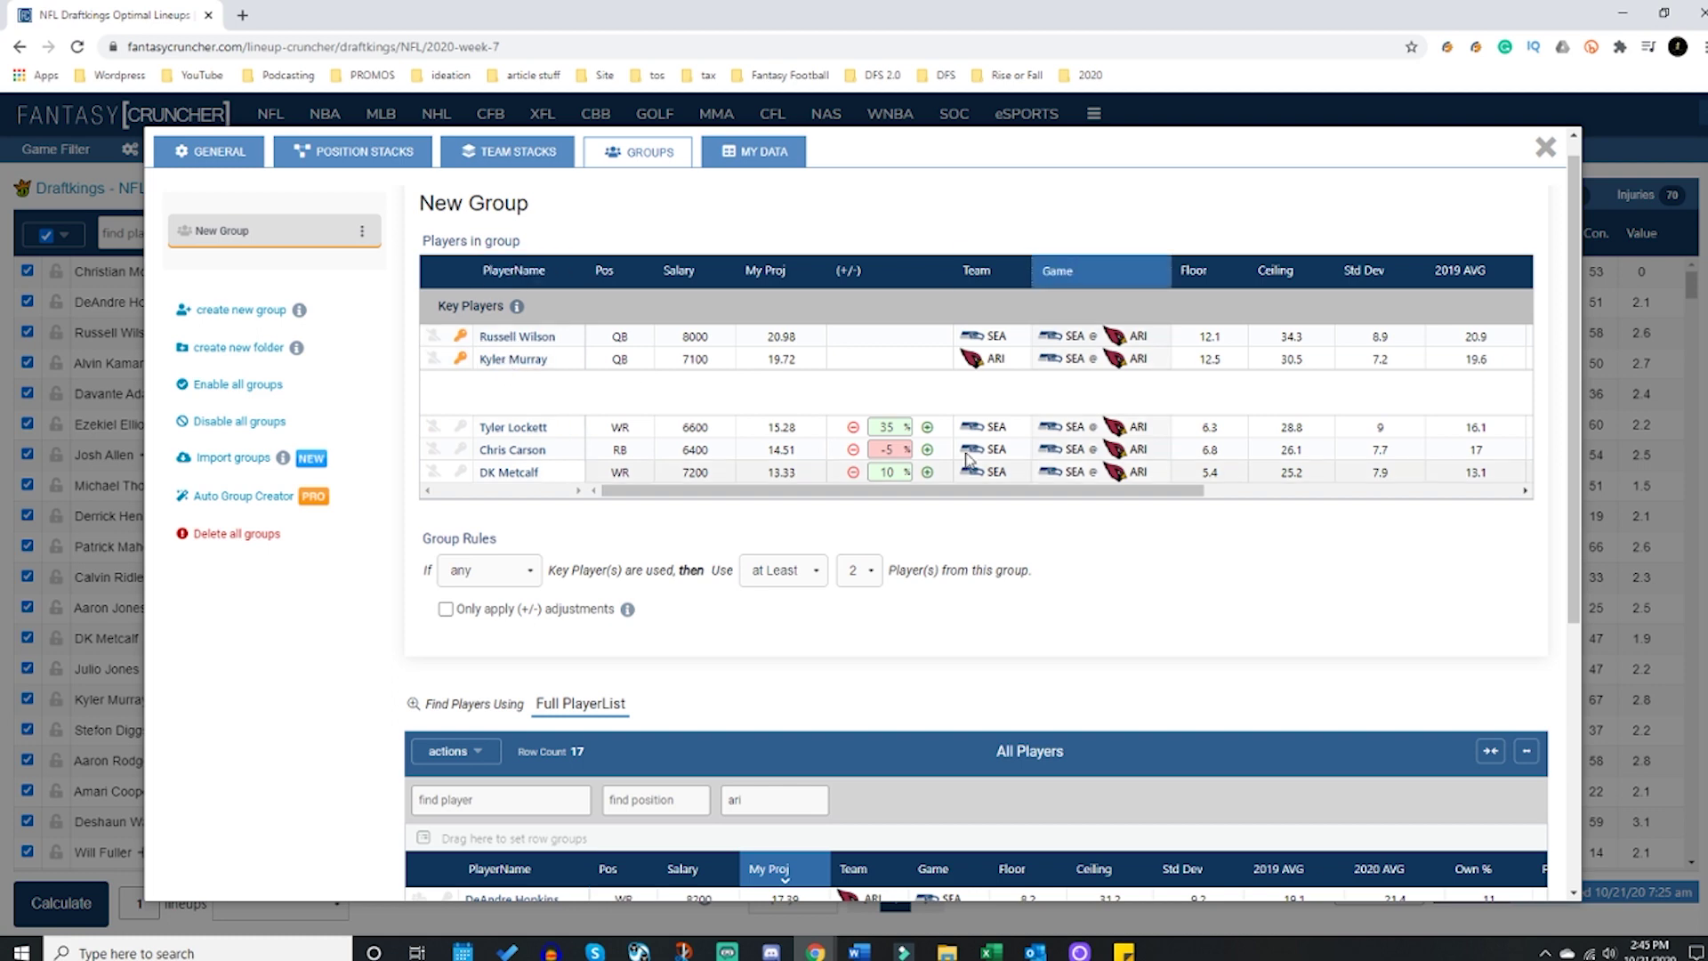
scroll(1086, 543, down, 3)
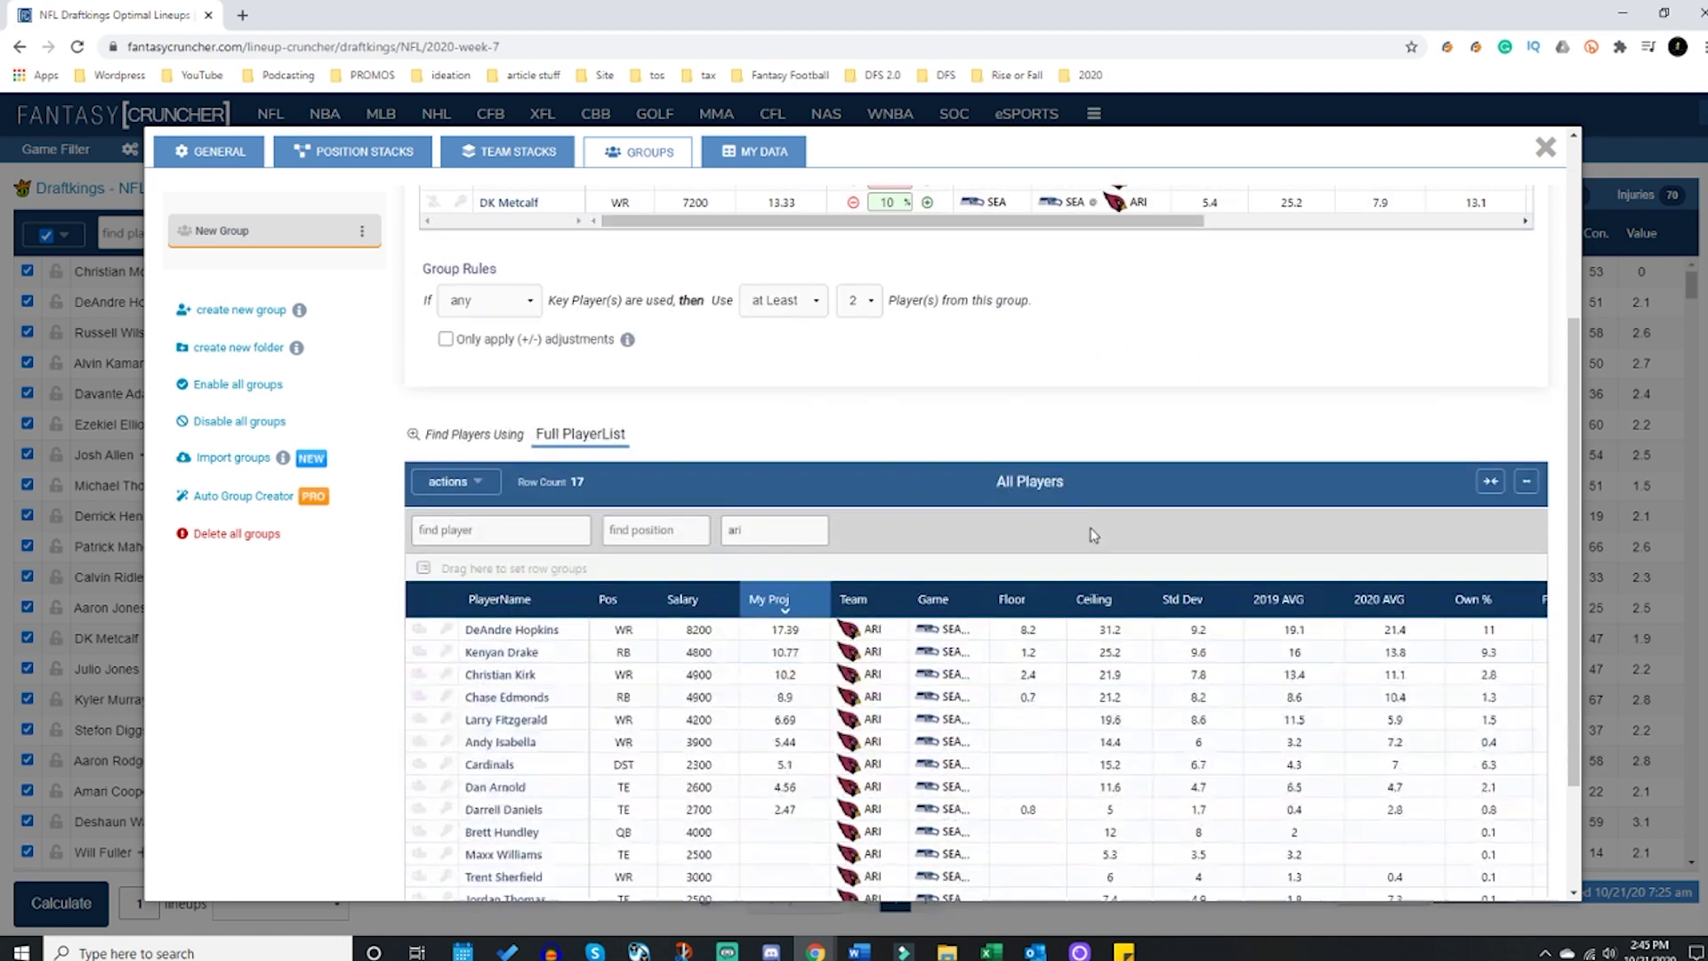
scroll(1102, 522, down, 2)
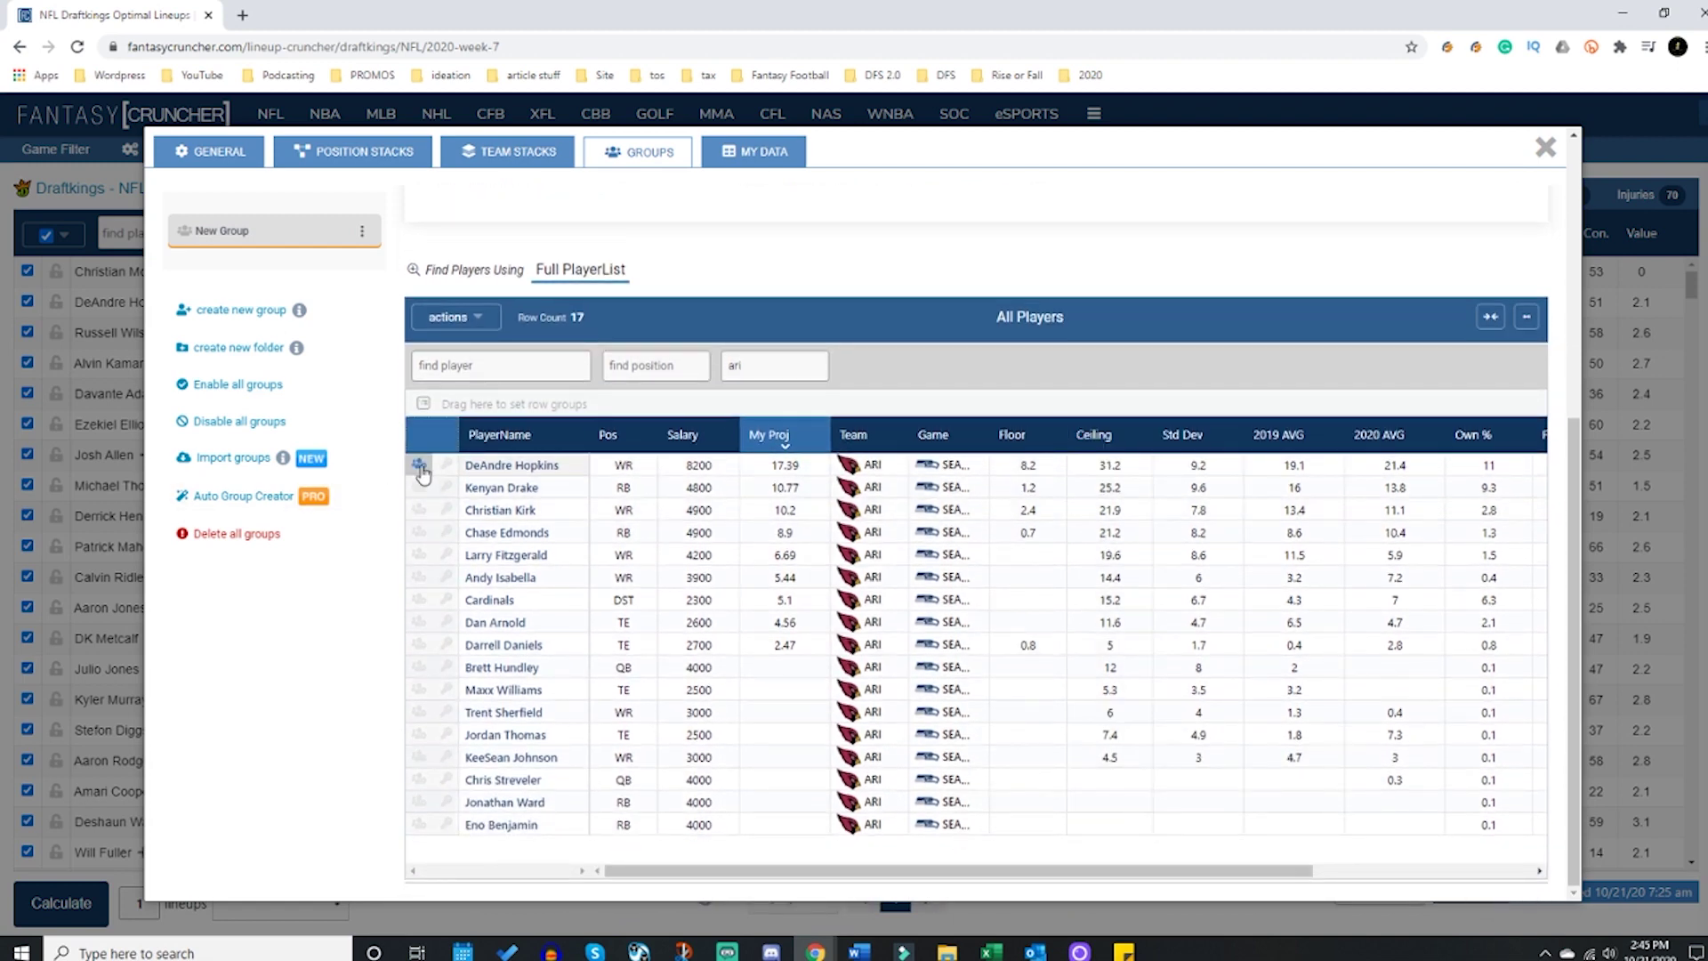
click(420, 466)
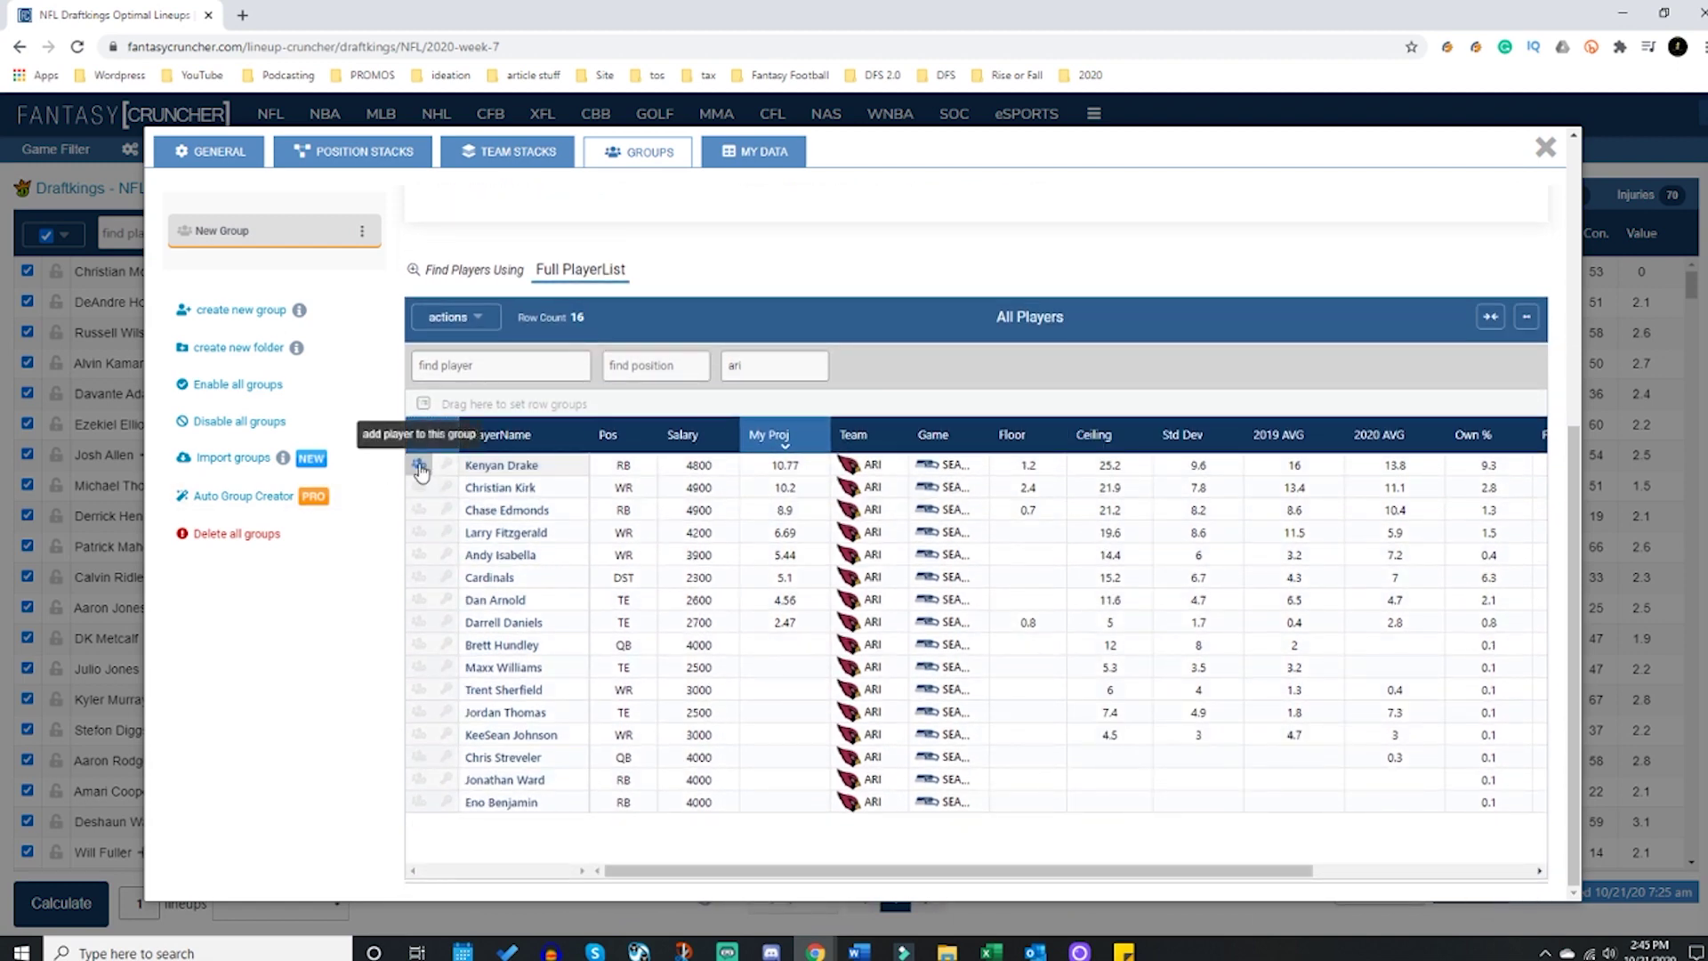
click(420, 467)
click(420, 466)
scroll(1032, 523, up, 6)
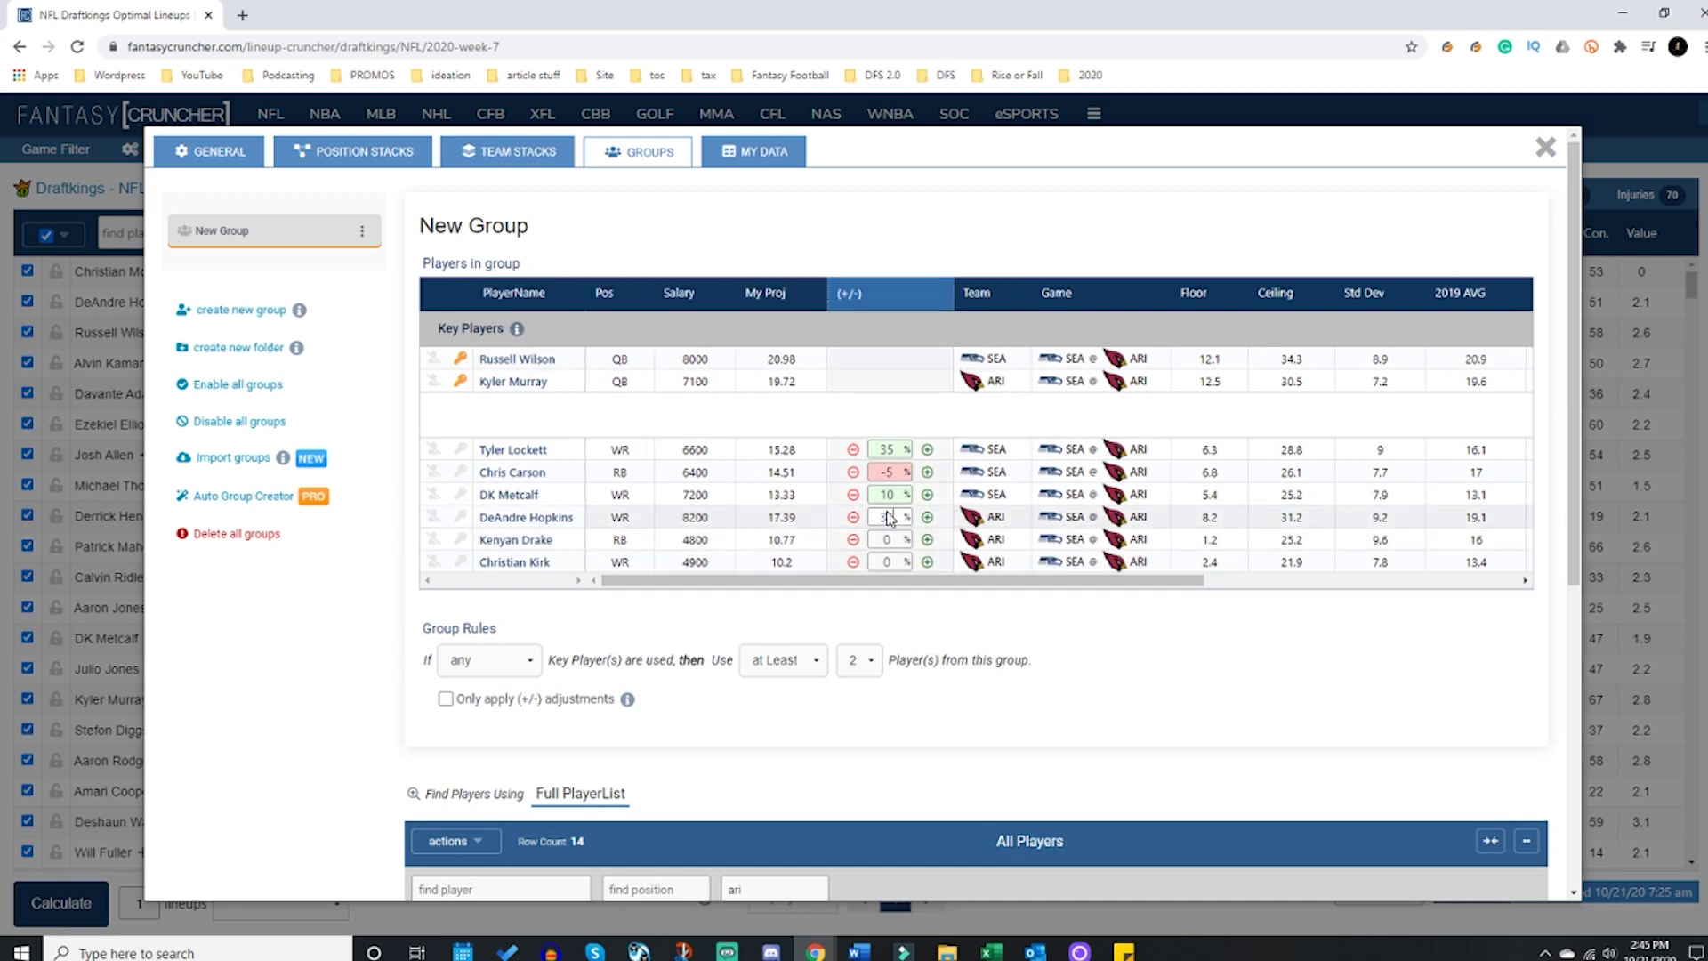
Step: Set Kenyan Drake's (+/-) adjustment to -10%
click(891, 541)
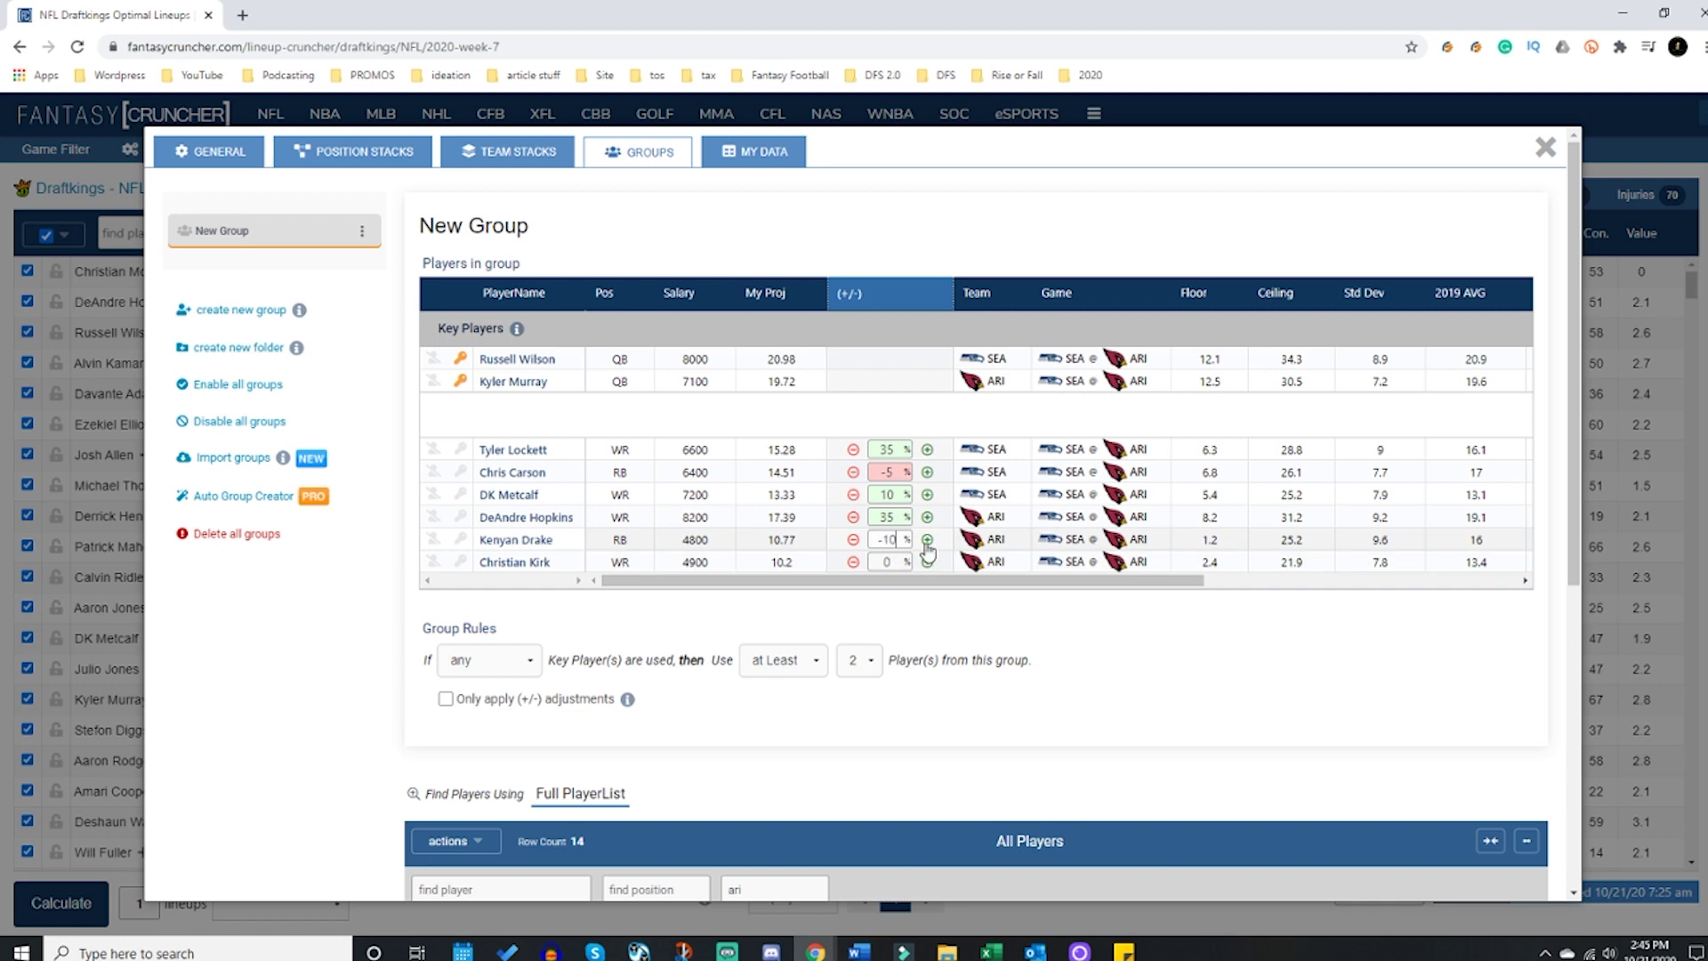
click(1138, 626)
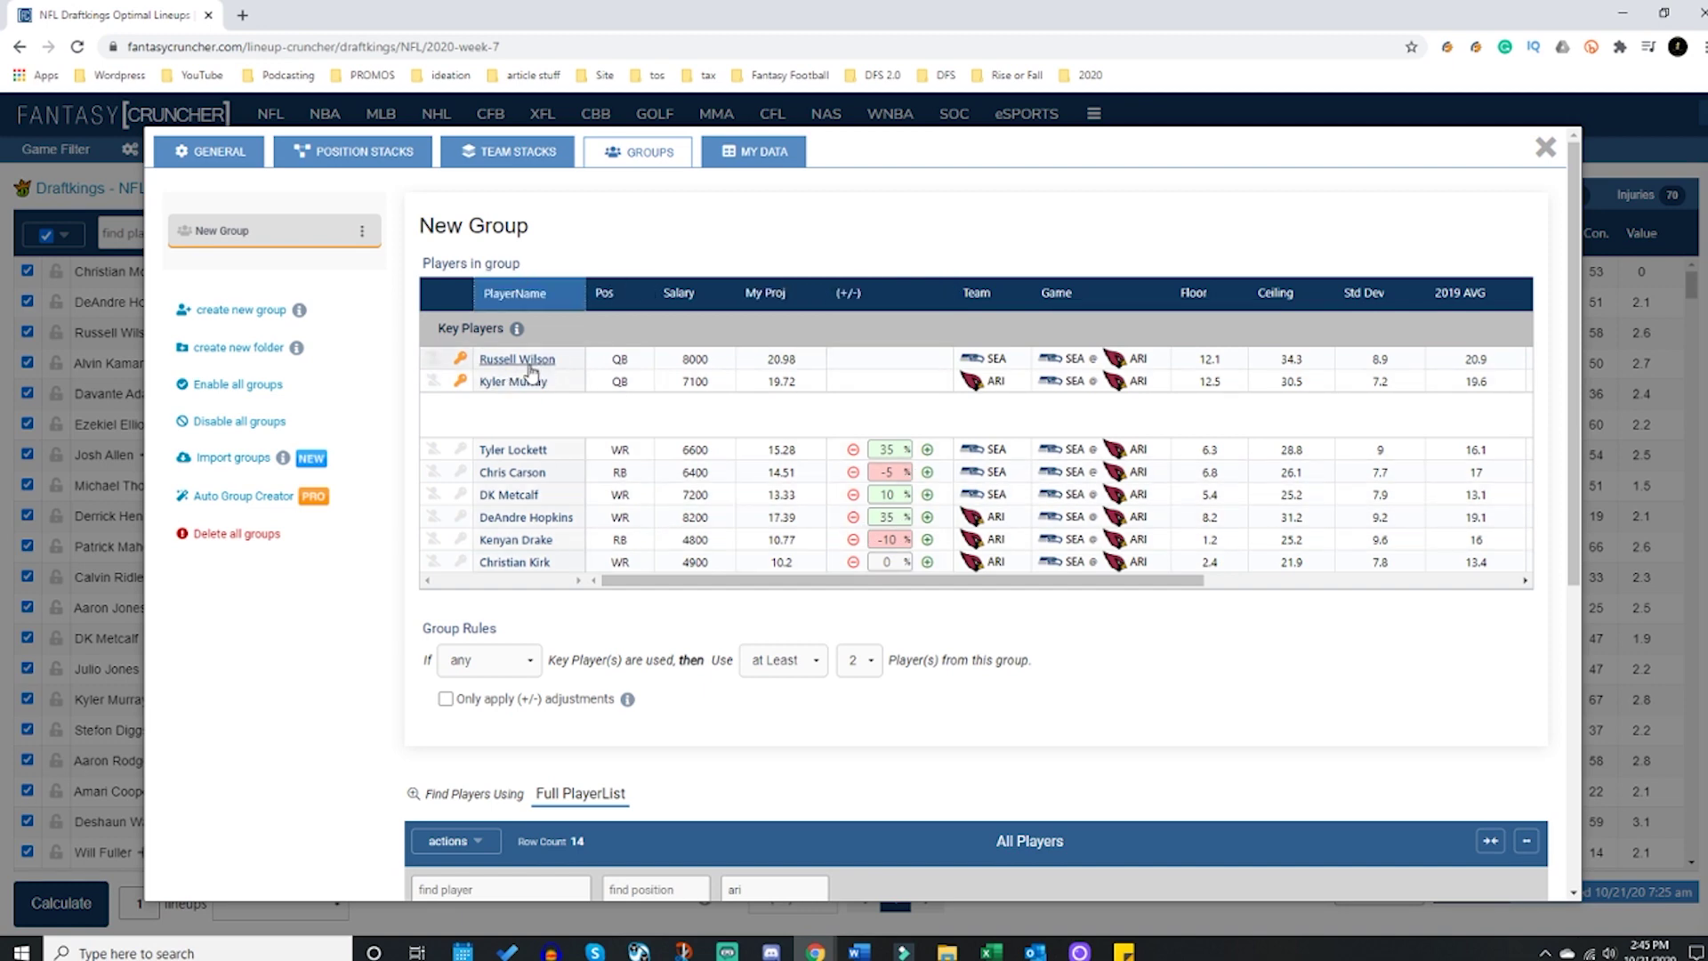
Step: Use the group's ⋮ menu to rename it 'ARI/SEA 3-Man Game Stack'
click(361, 230)
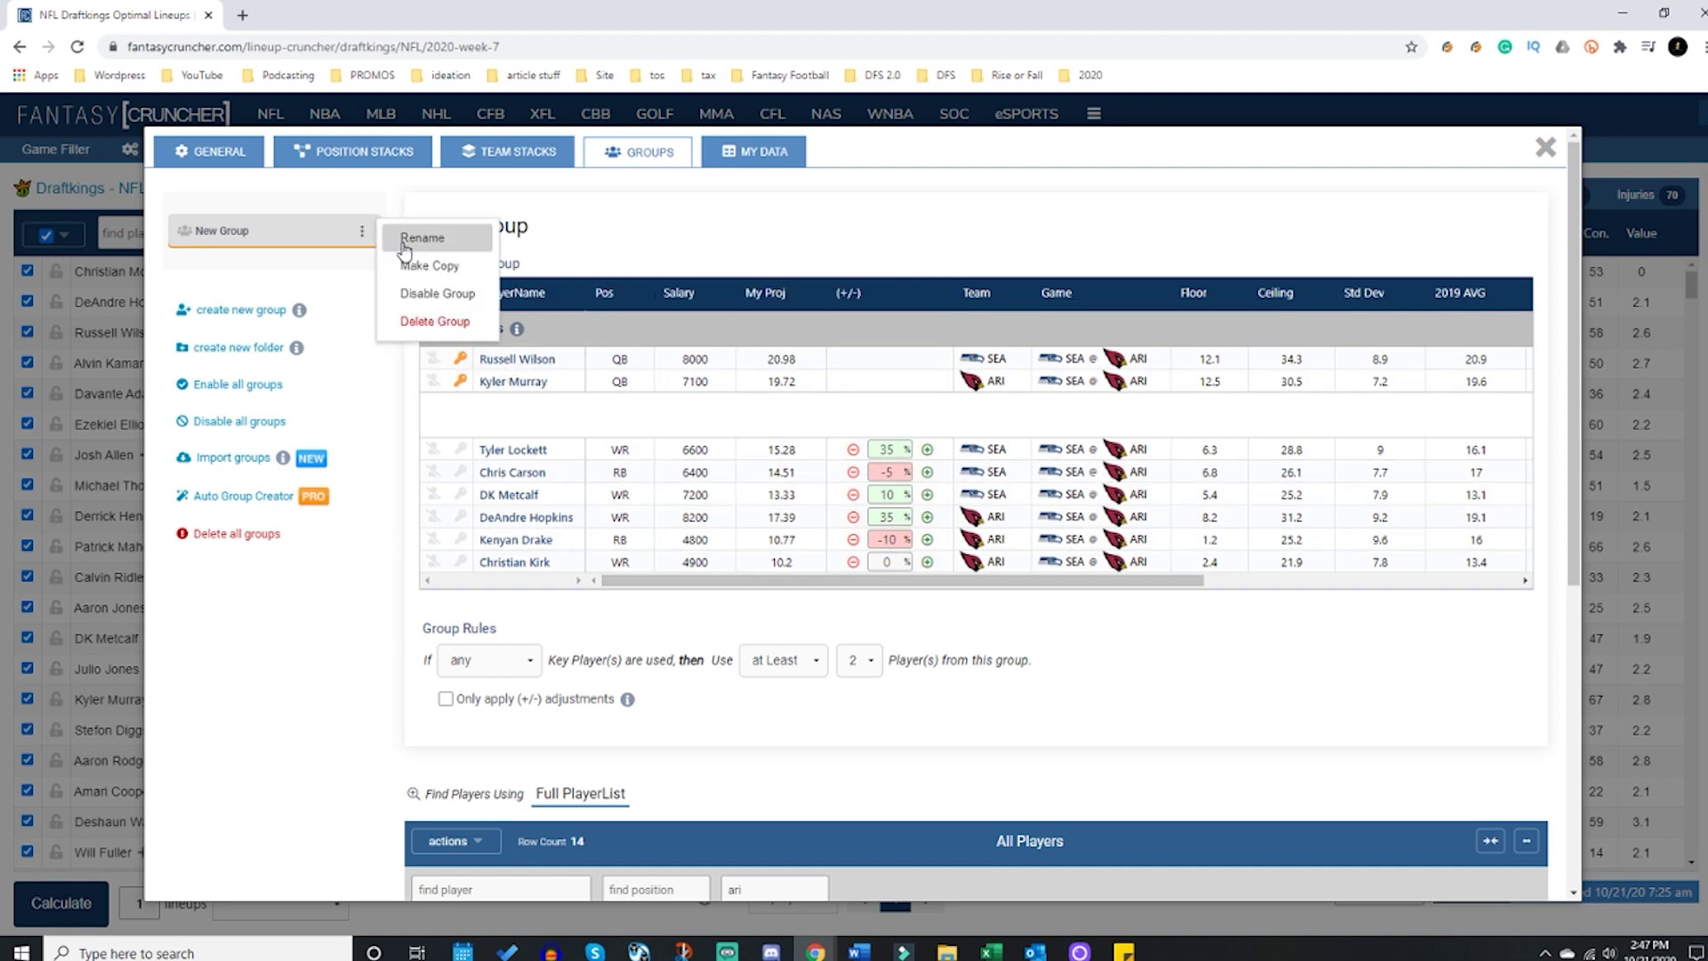
click(405, 241)
text(ARI)
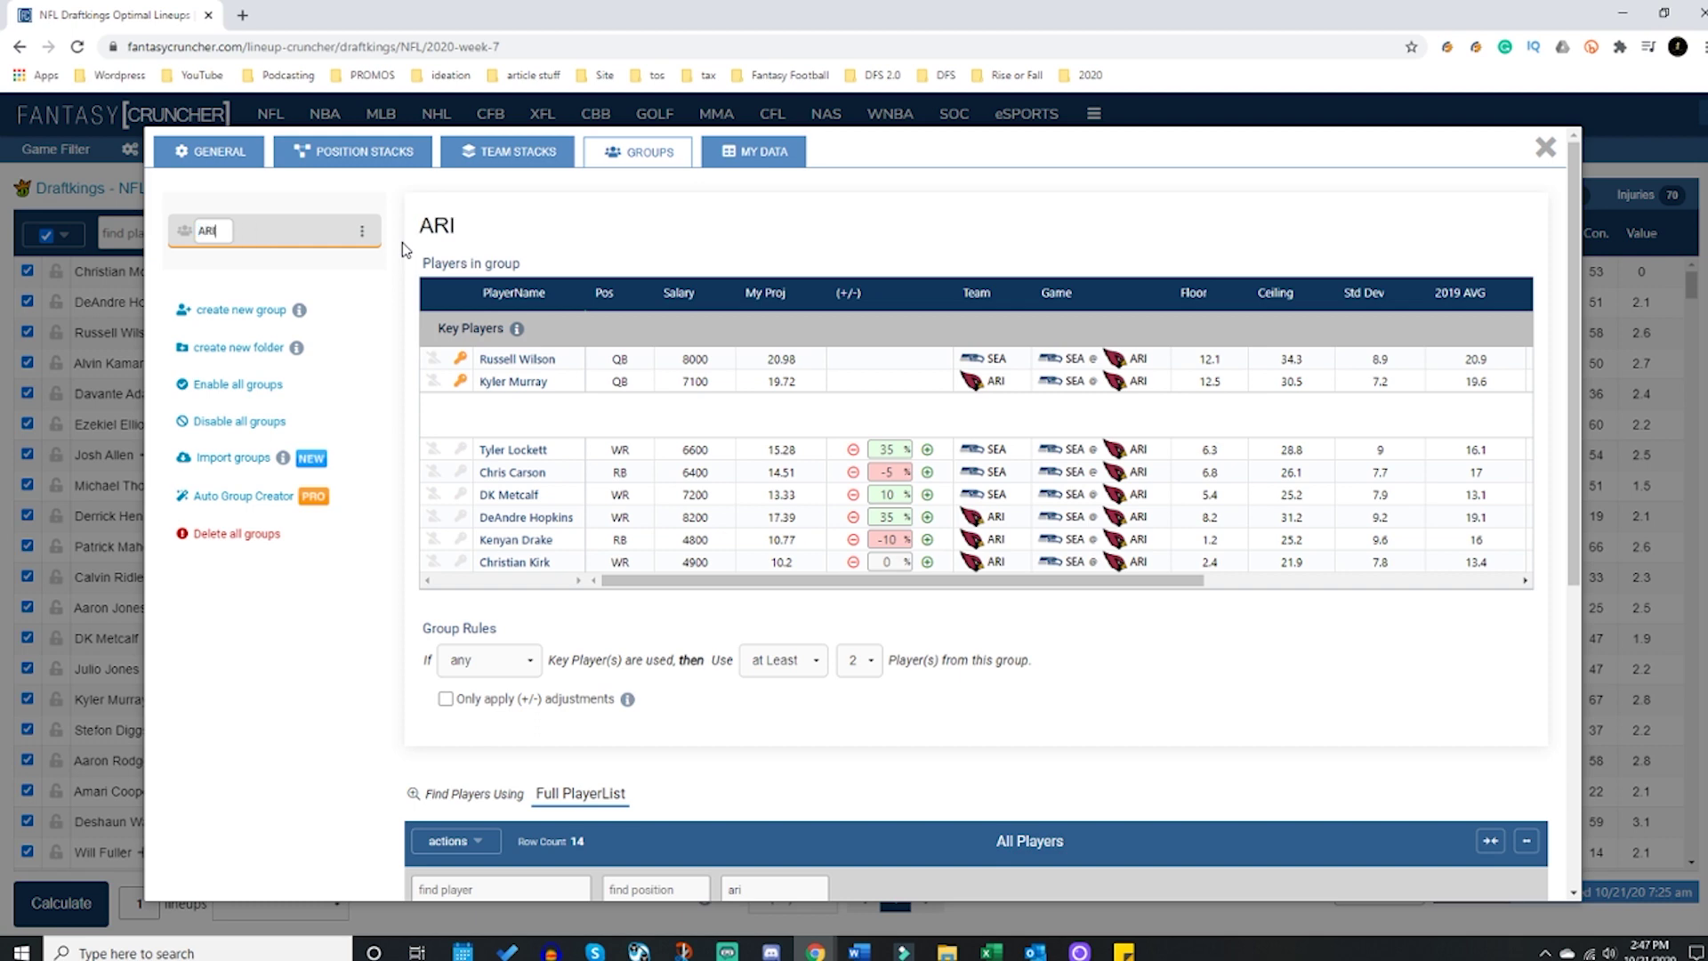
text(/SEA 3)
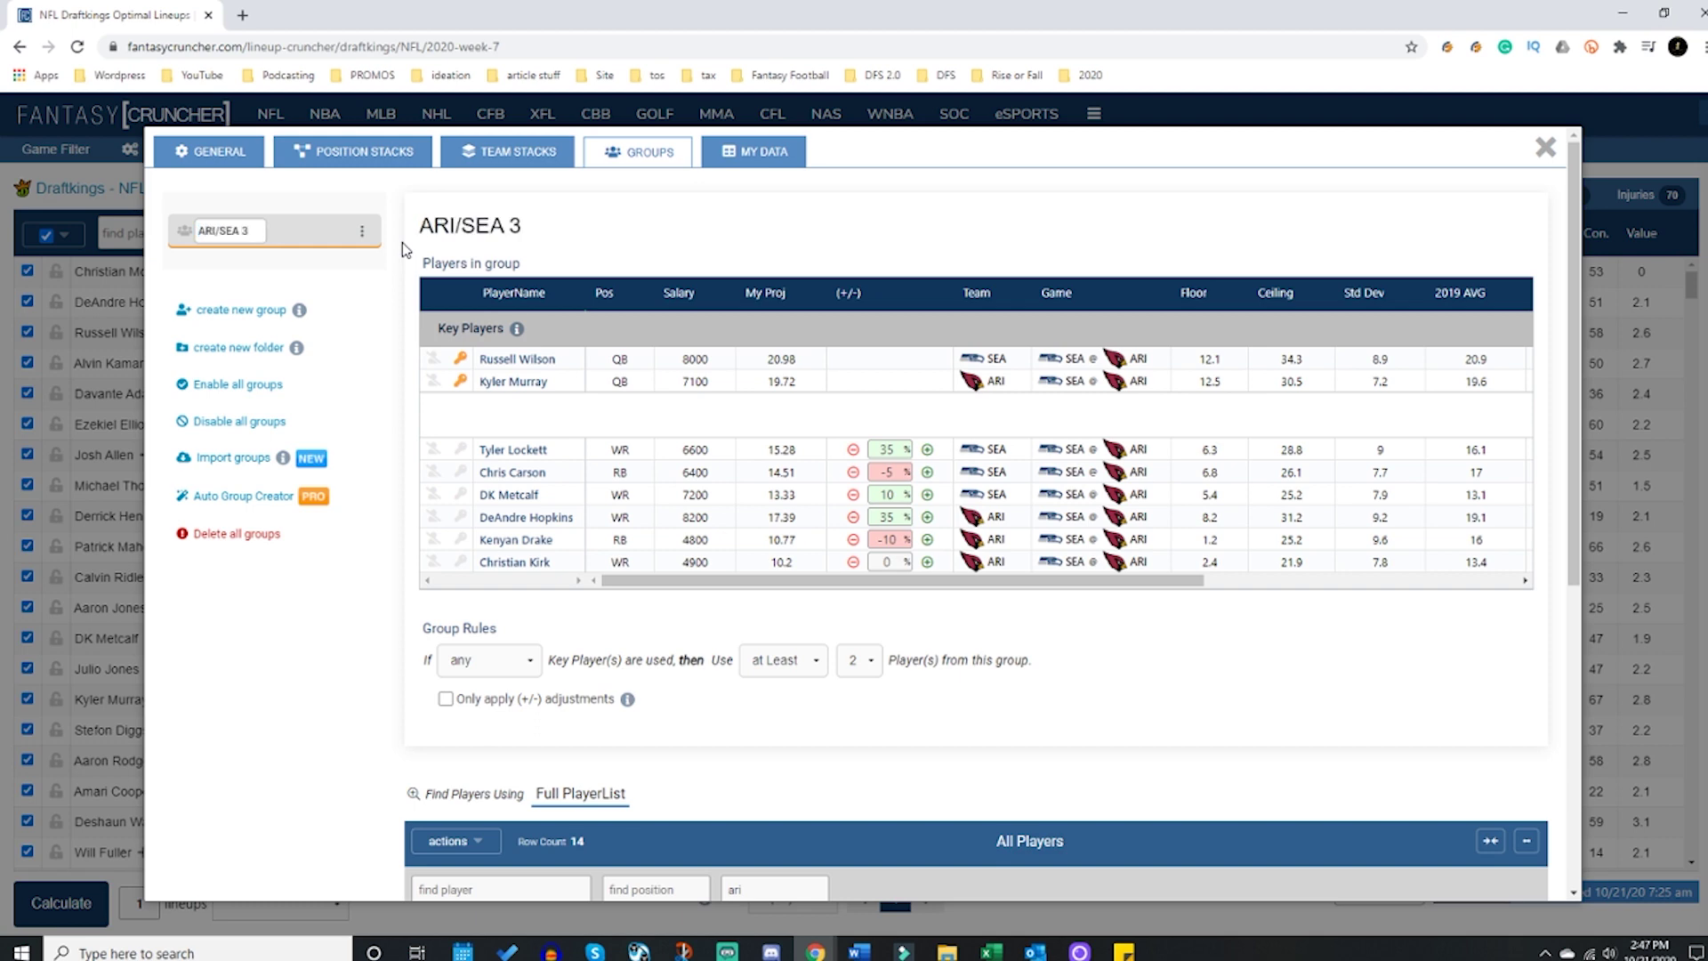
text(-Man Game Stack)
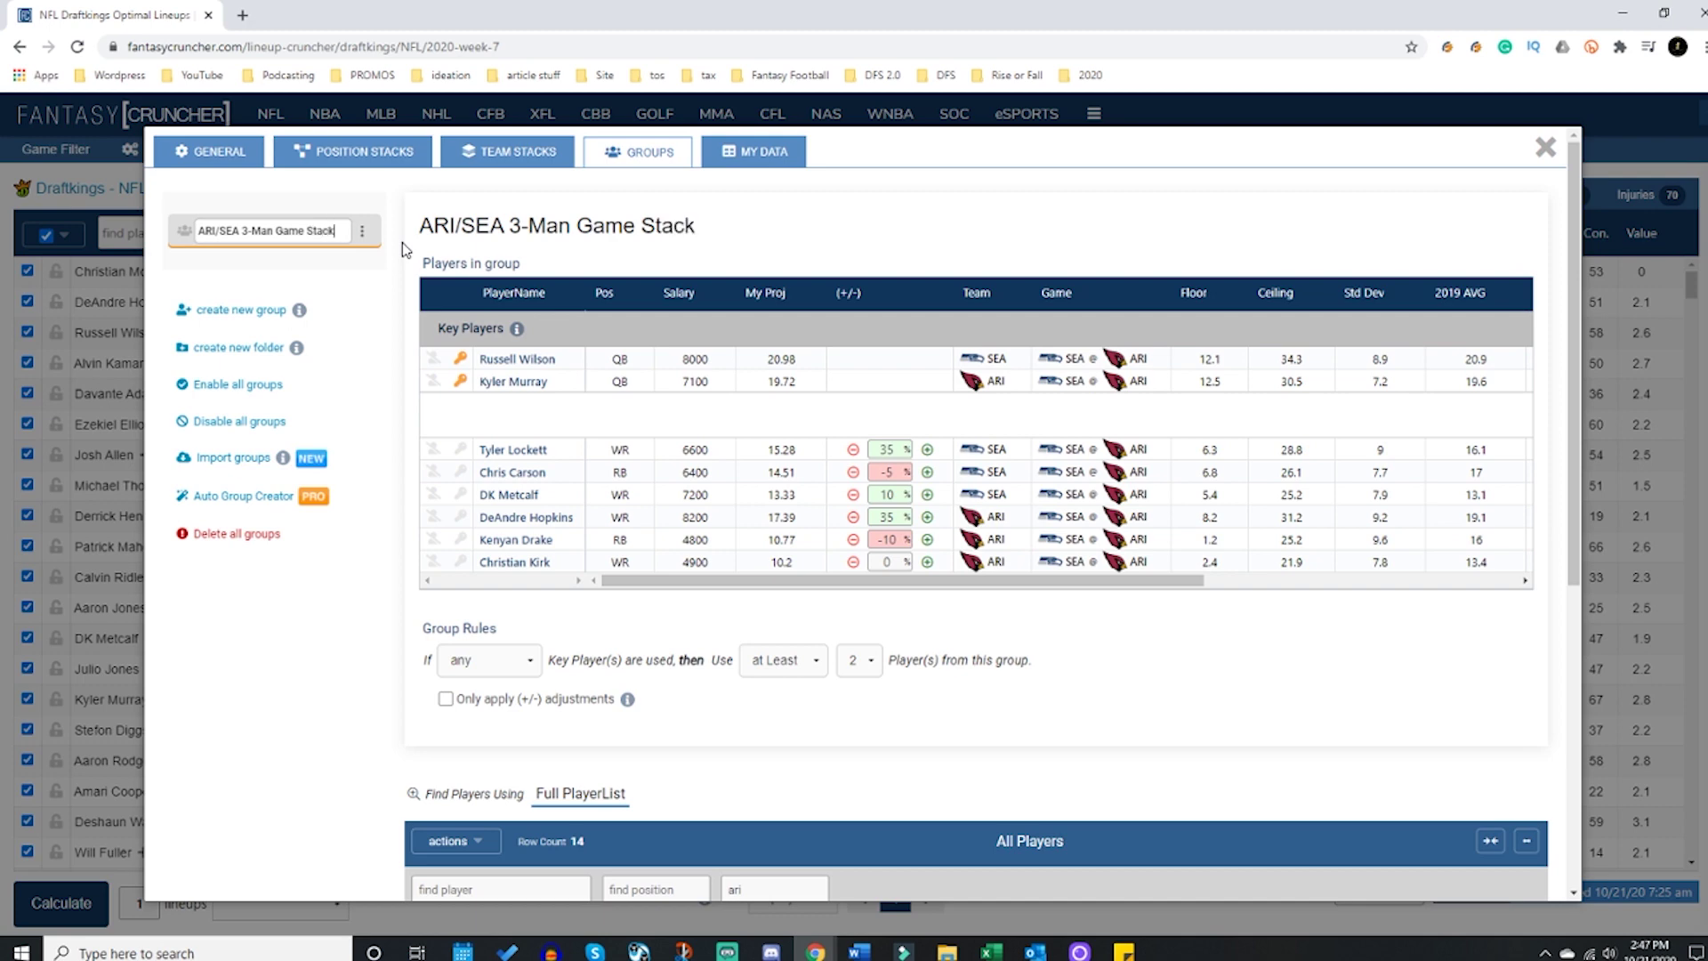
key(Return)
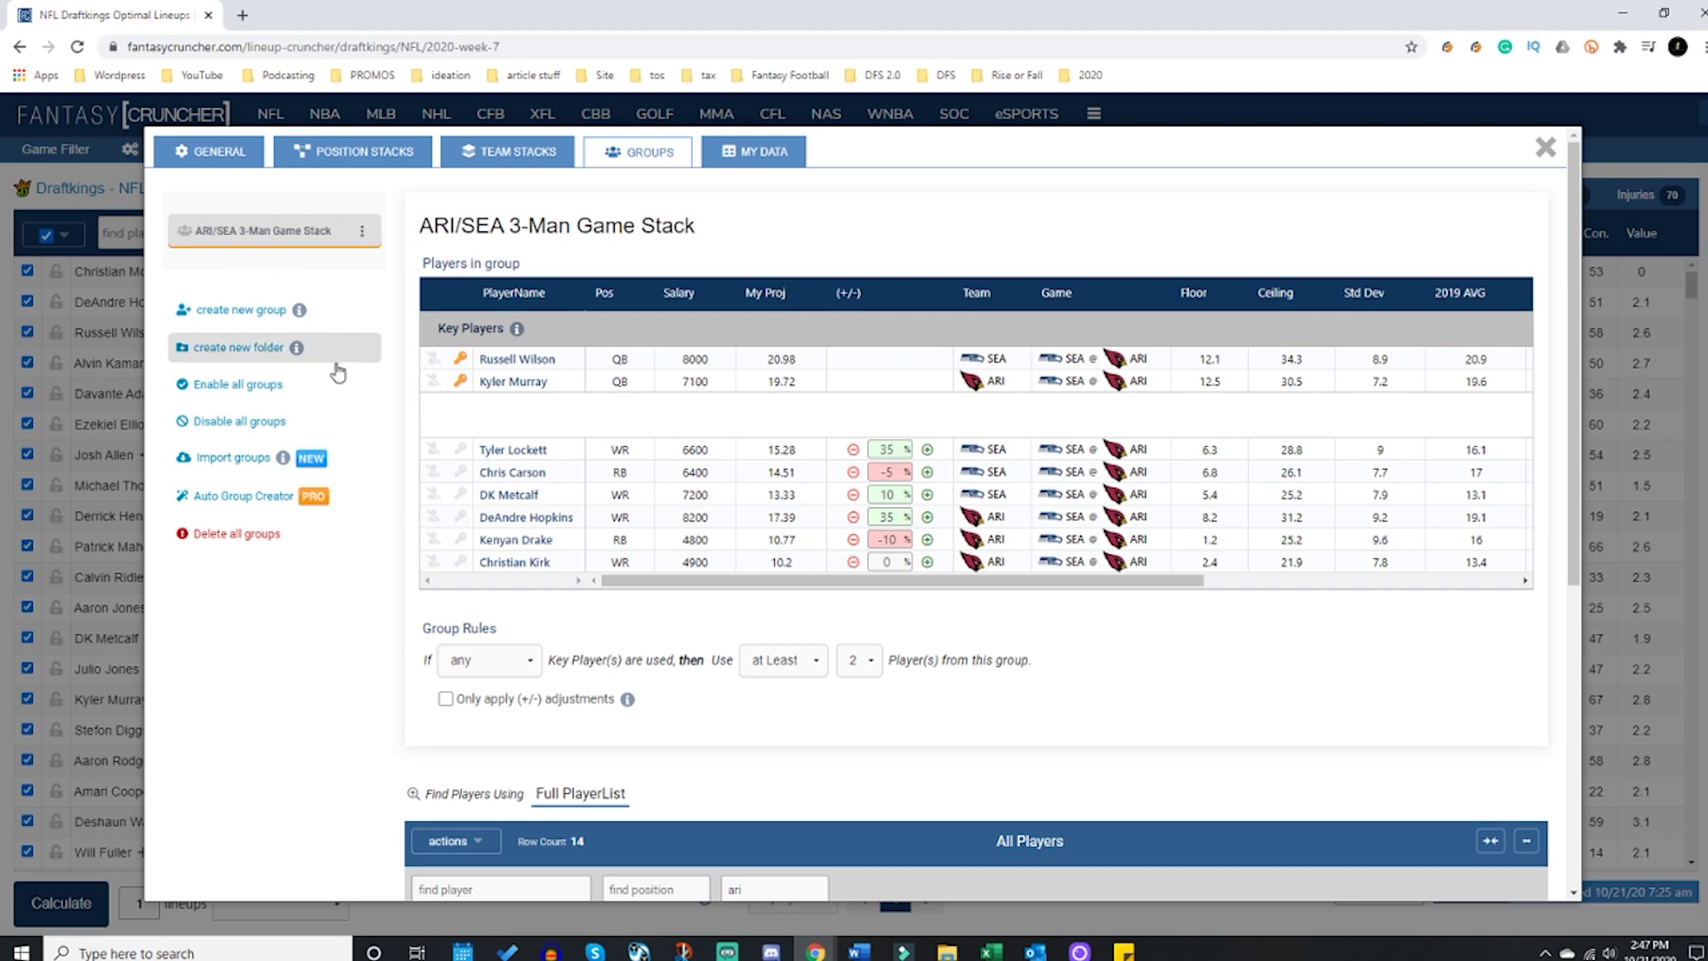
Step: Create a folder named '3-Man Game Stacks' and move the ARI/SEA group into it
click(242, 355)
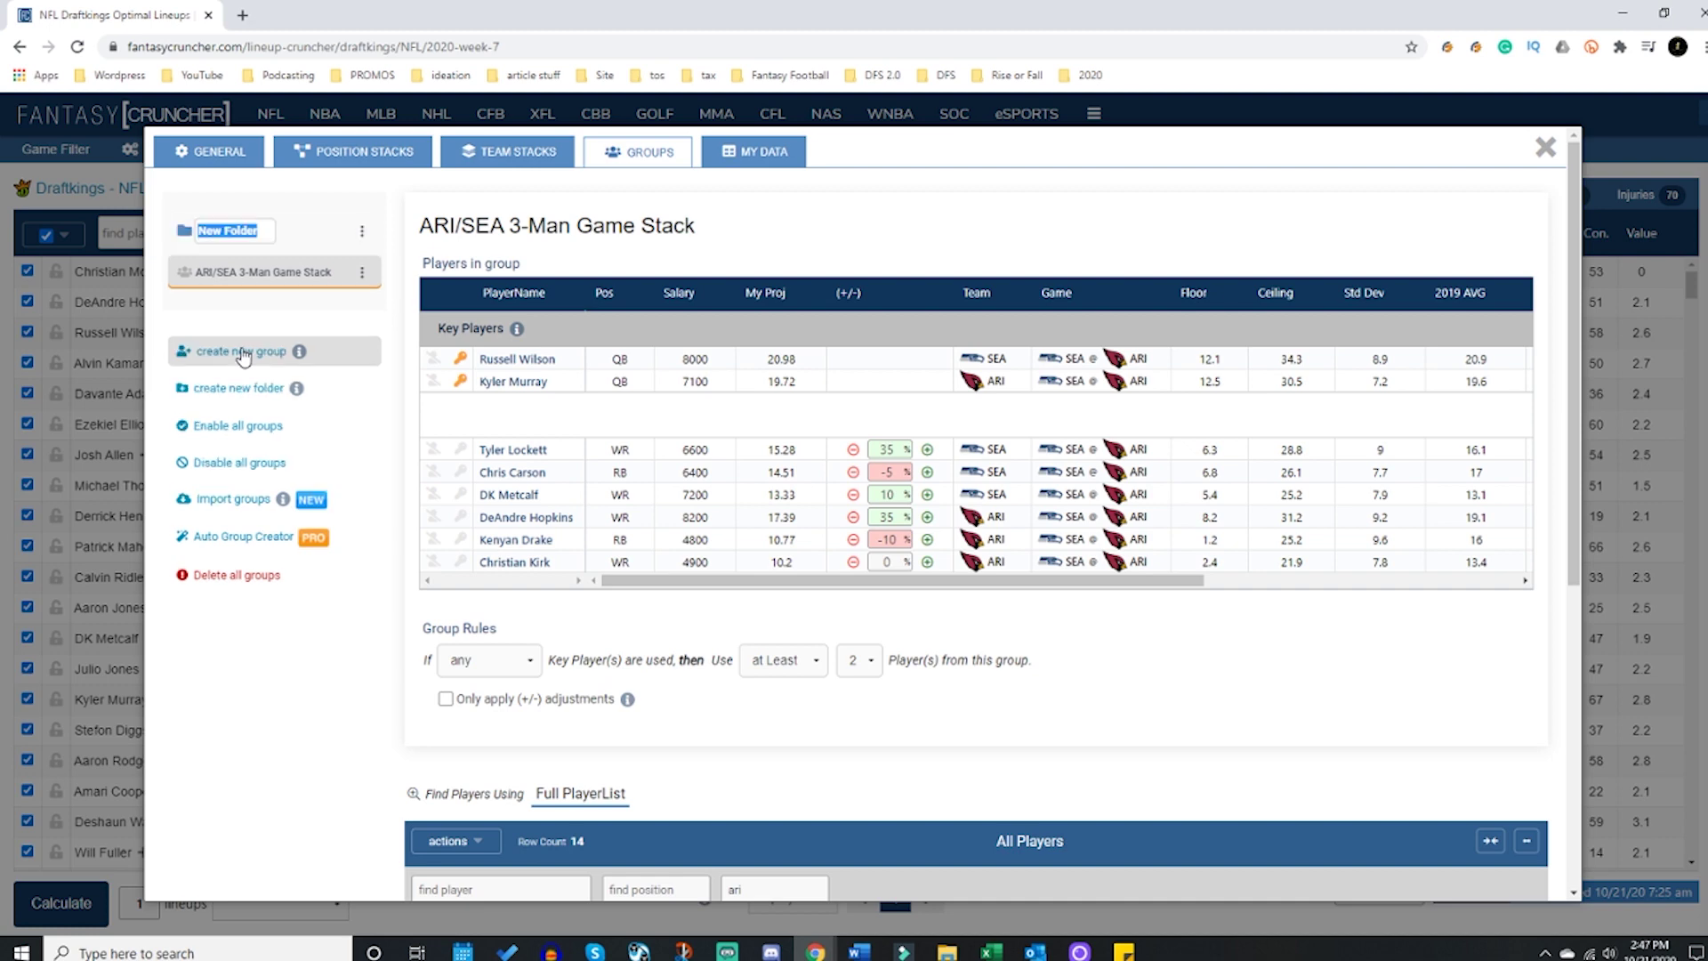
click(276, 236)
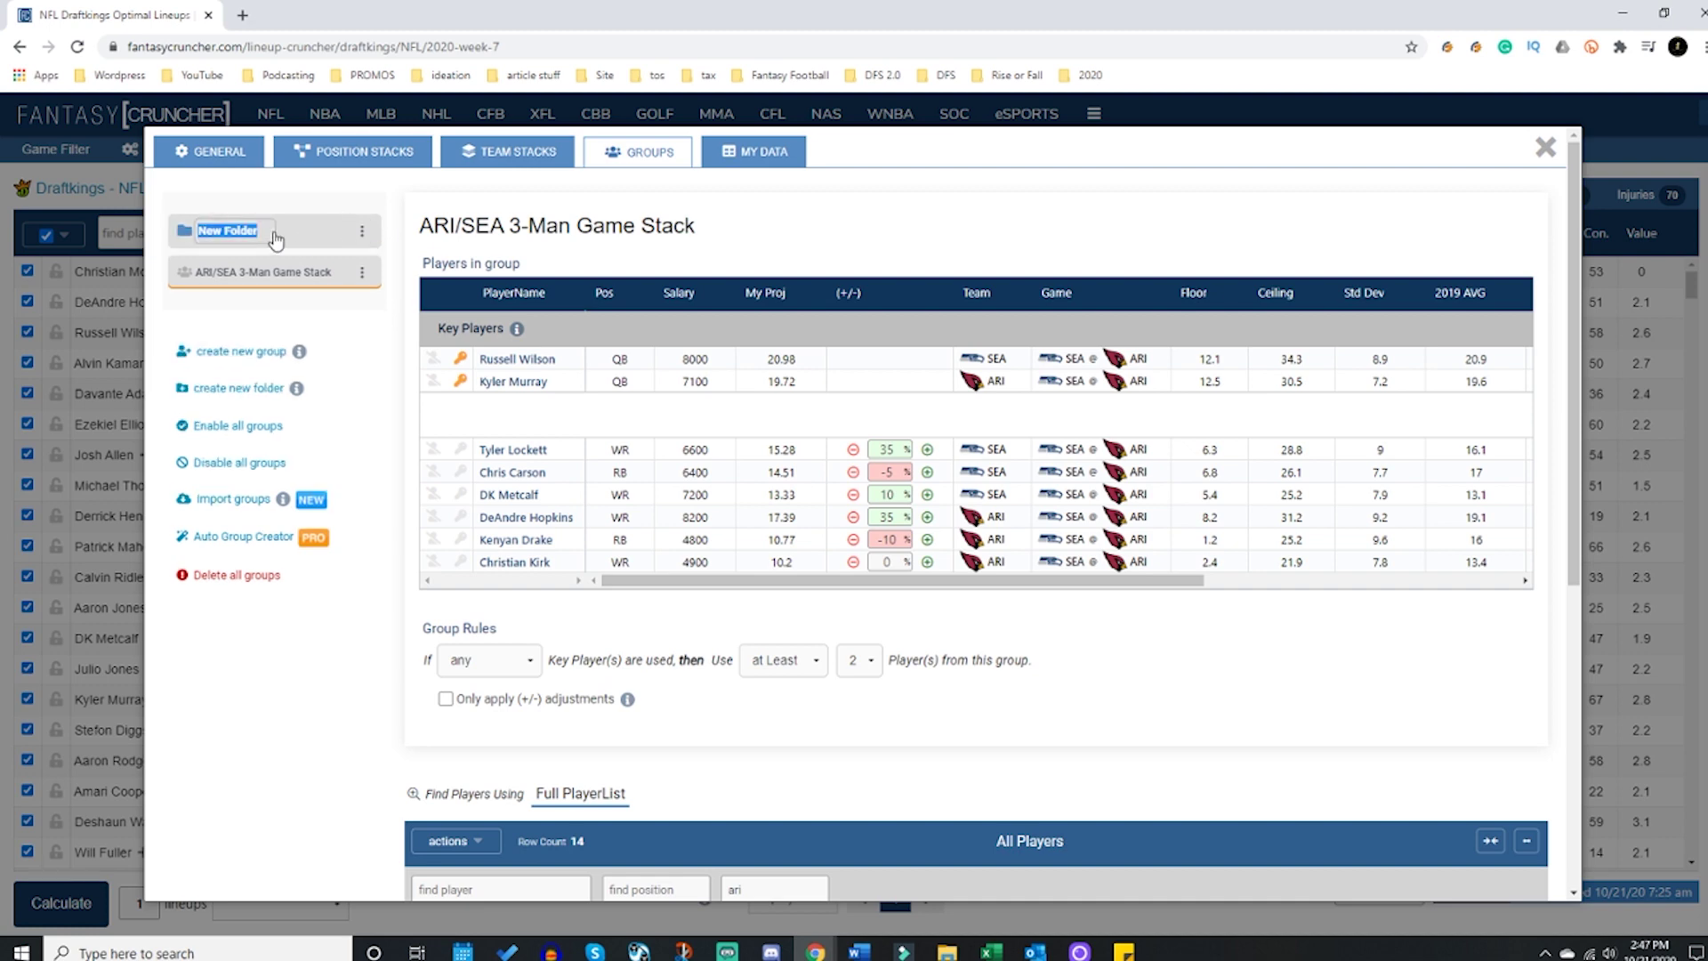
text(3-Man Game Stacks)
key(Return)
click(267, 233)
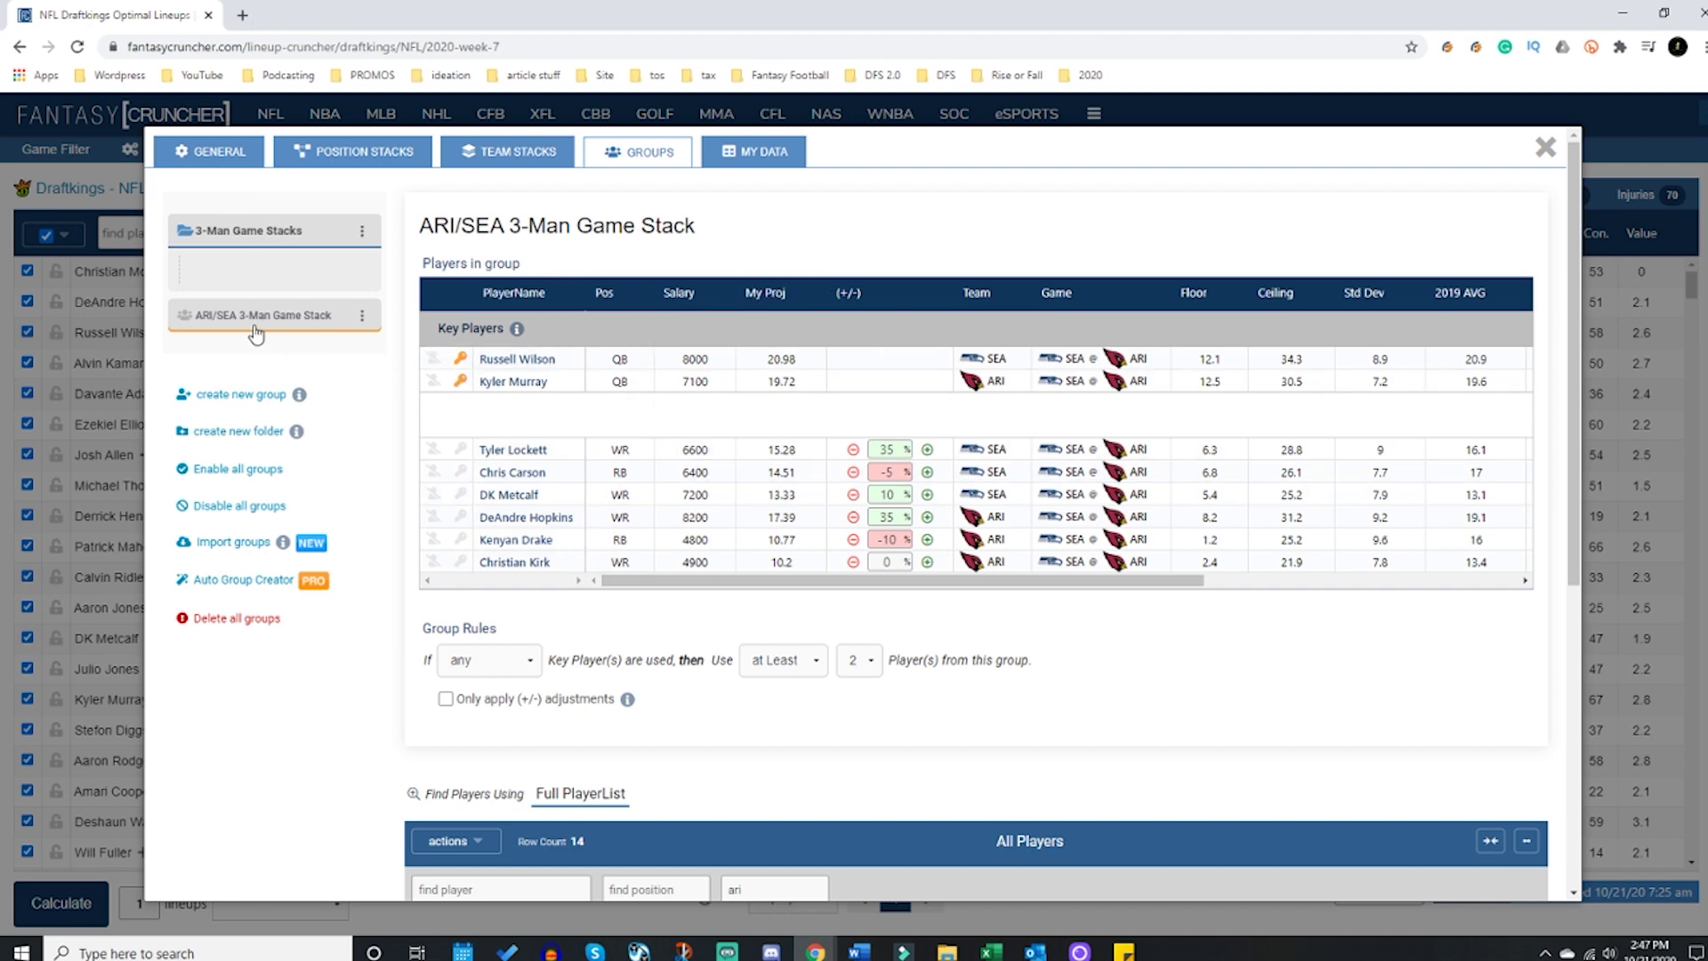
drag(252, 317, 254, 277)
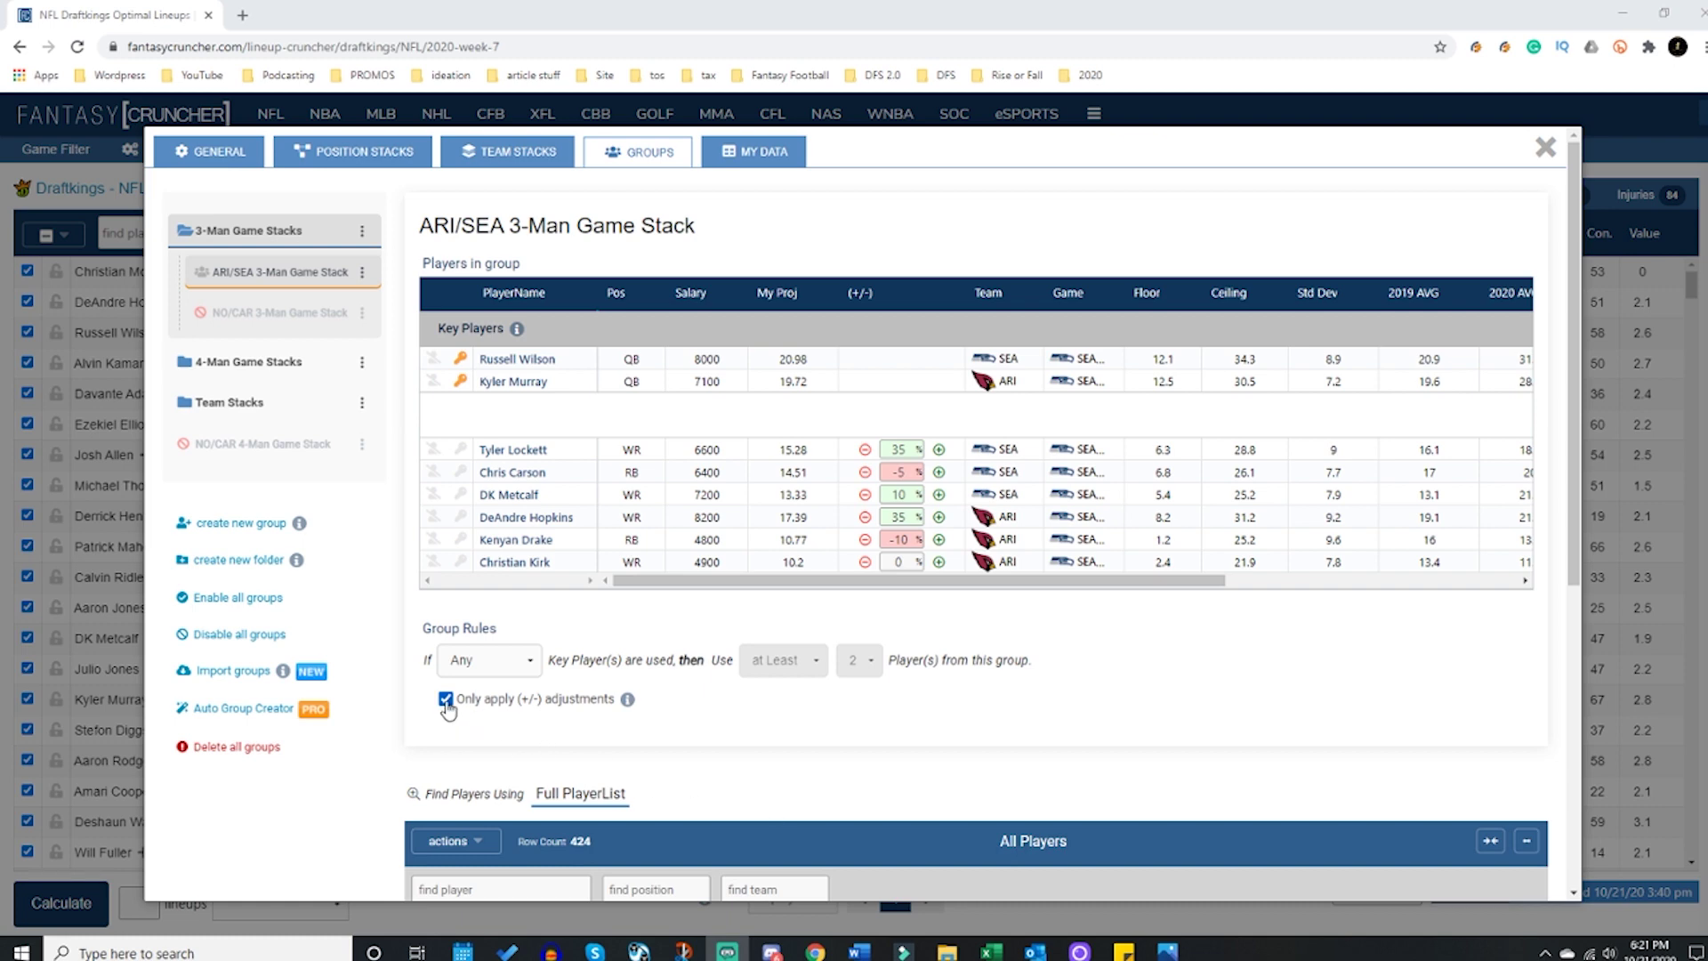
Step: Toggle 'Only apply (+/-) adjustments' on and off, leaving it unchecked
click(445, 699)
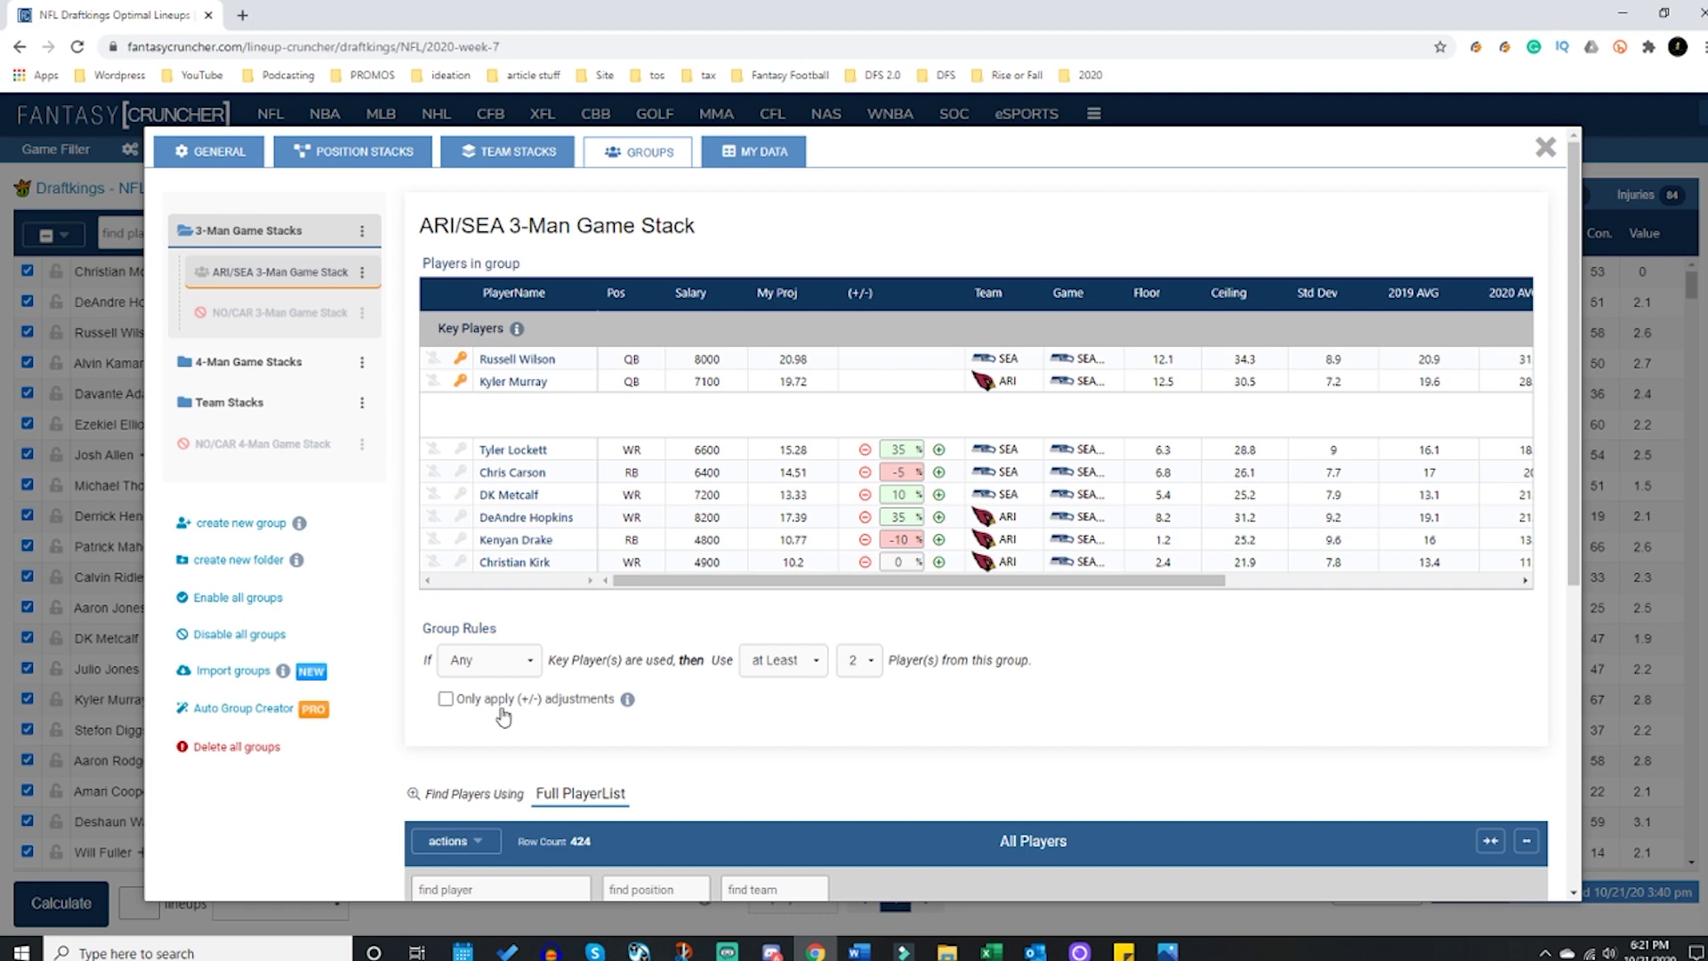
click(445, 701)
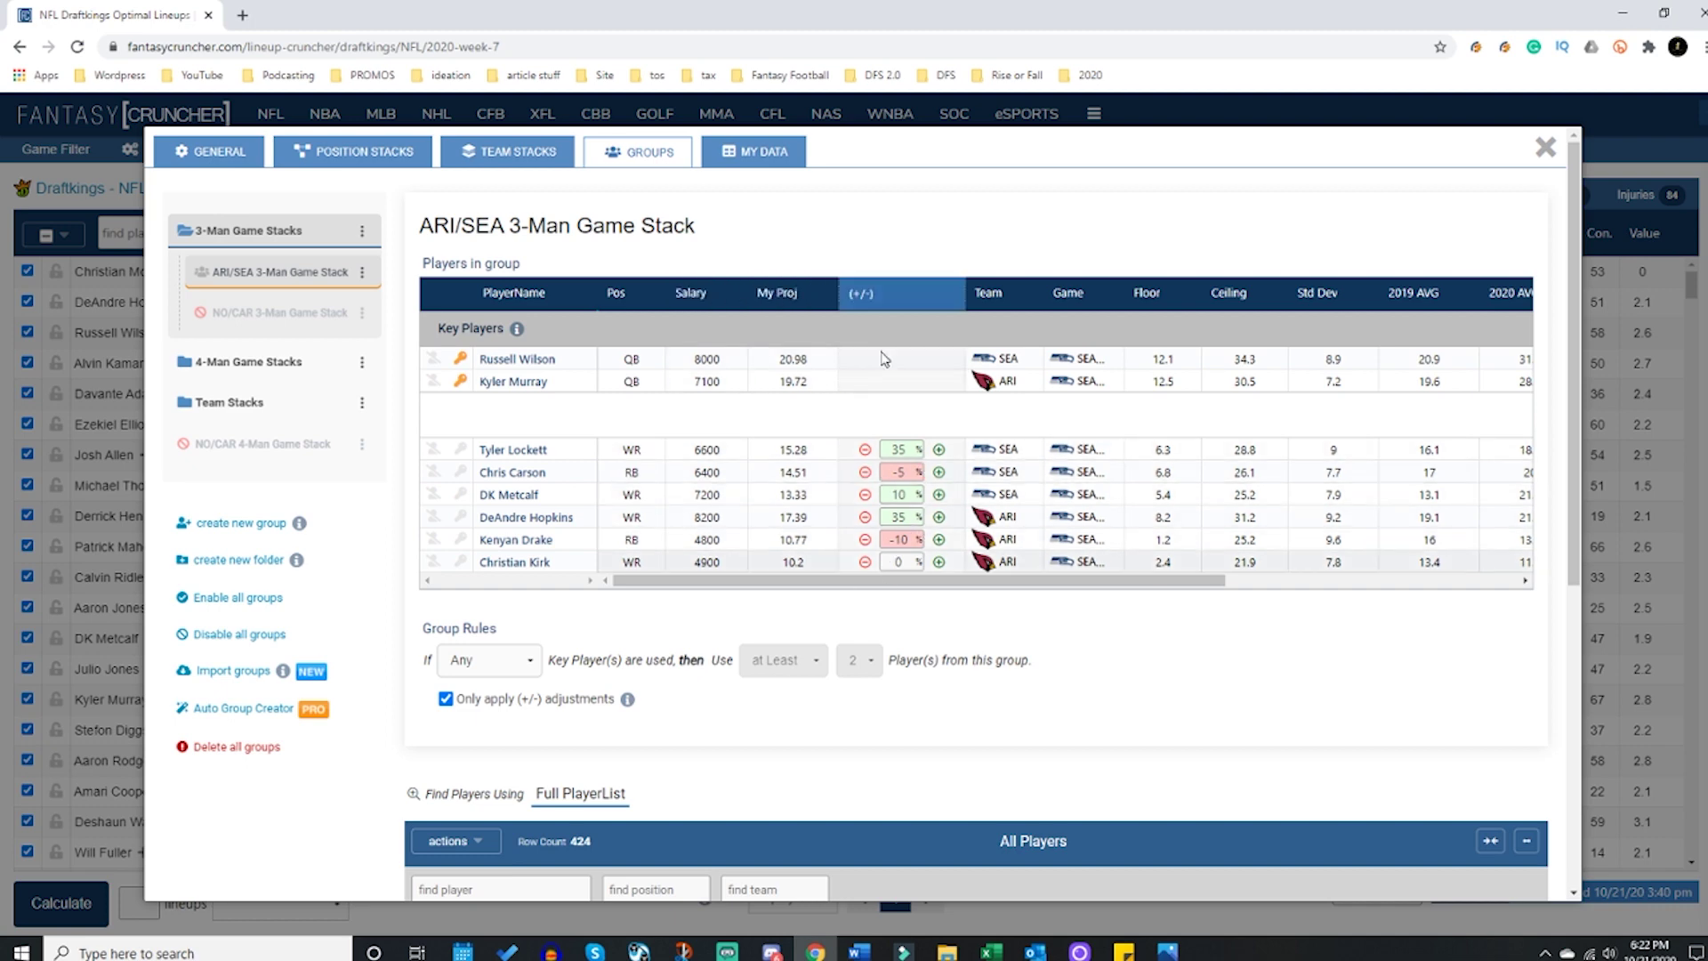
click(445, 698)
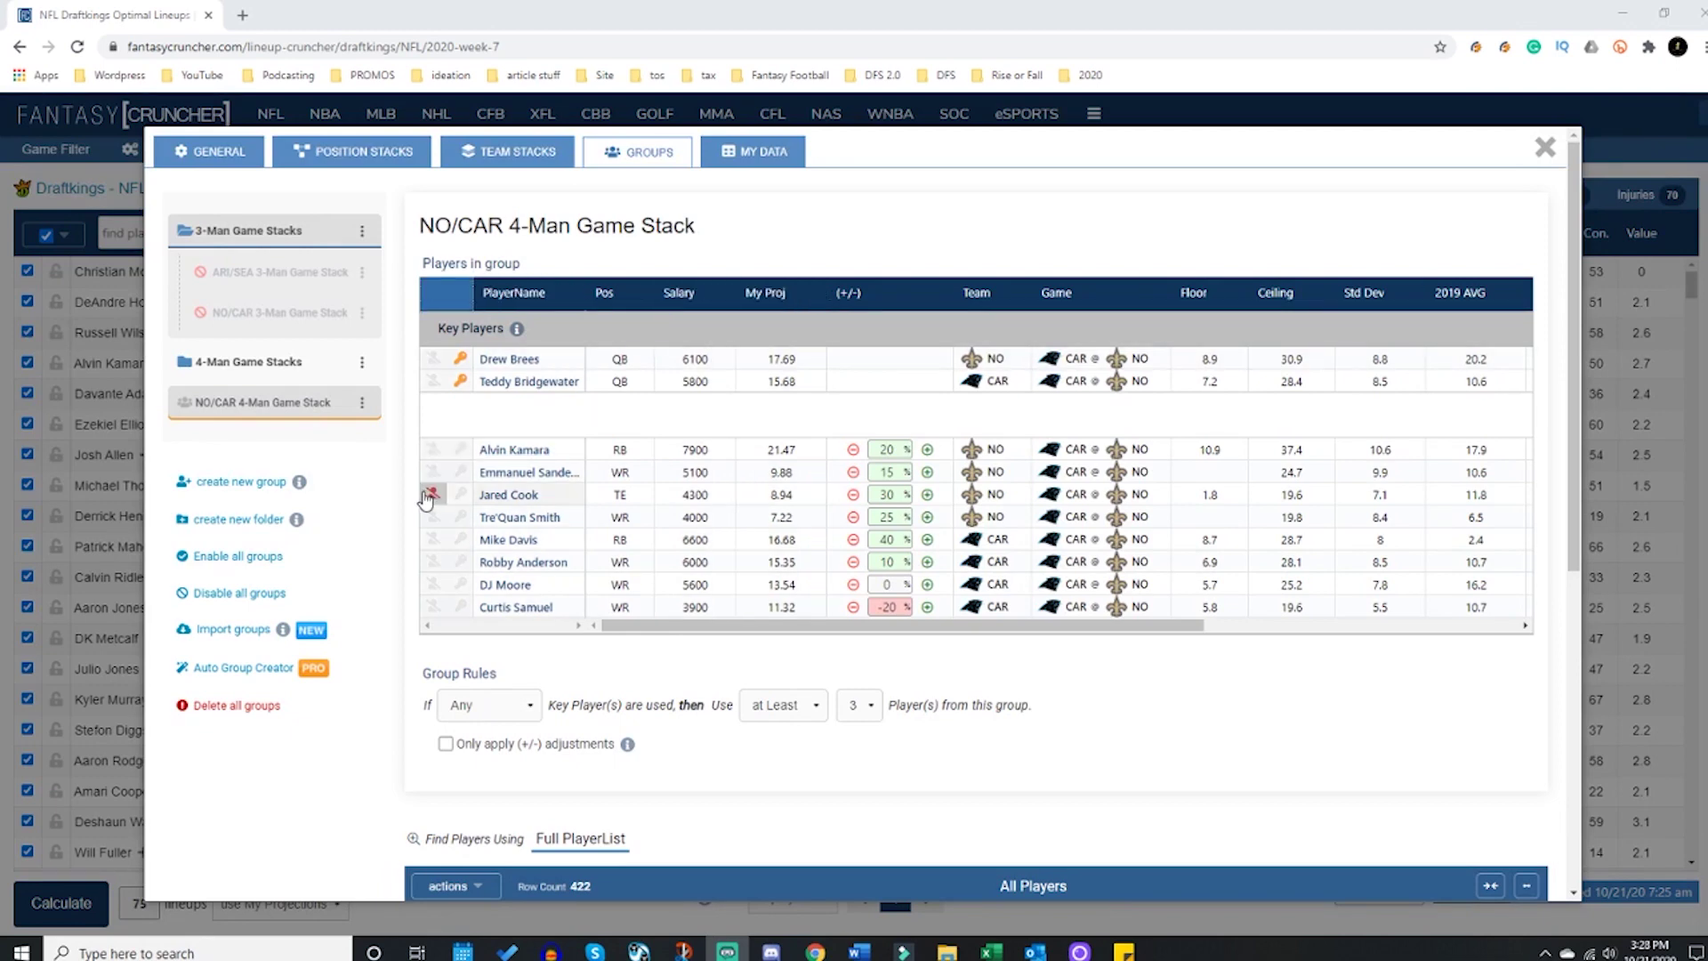
Step: Open the Auto Group Creator with only running backs included in the first filter
click(277, 675)
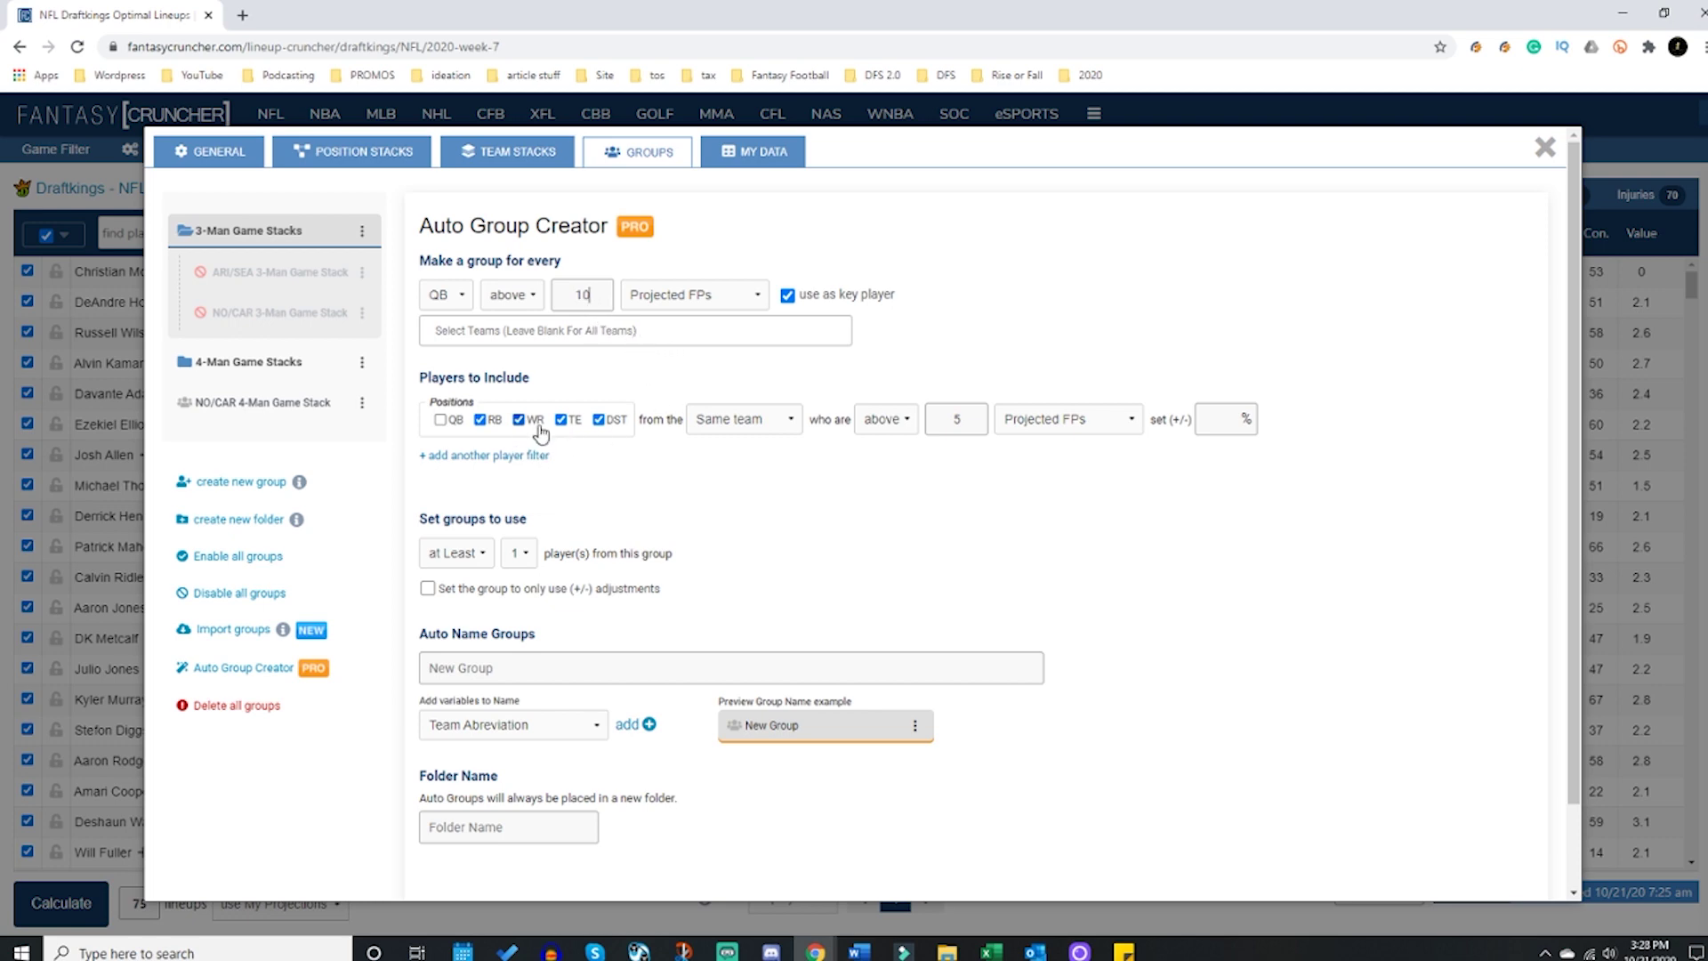
click(599, 420)
click(560, 420)
click(519, 422)
Step: Add a second running back filter for players below 12 points with a -10% adjustment
click(493, 455)
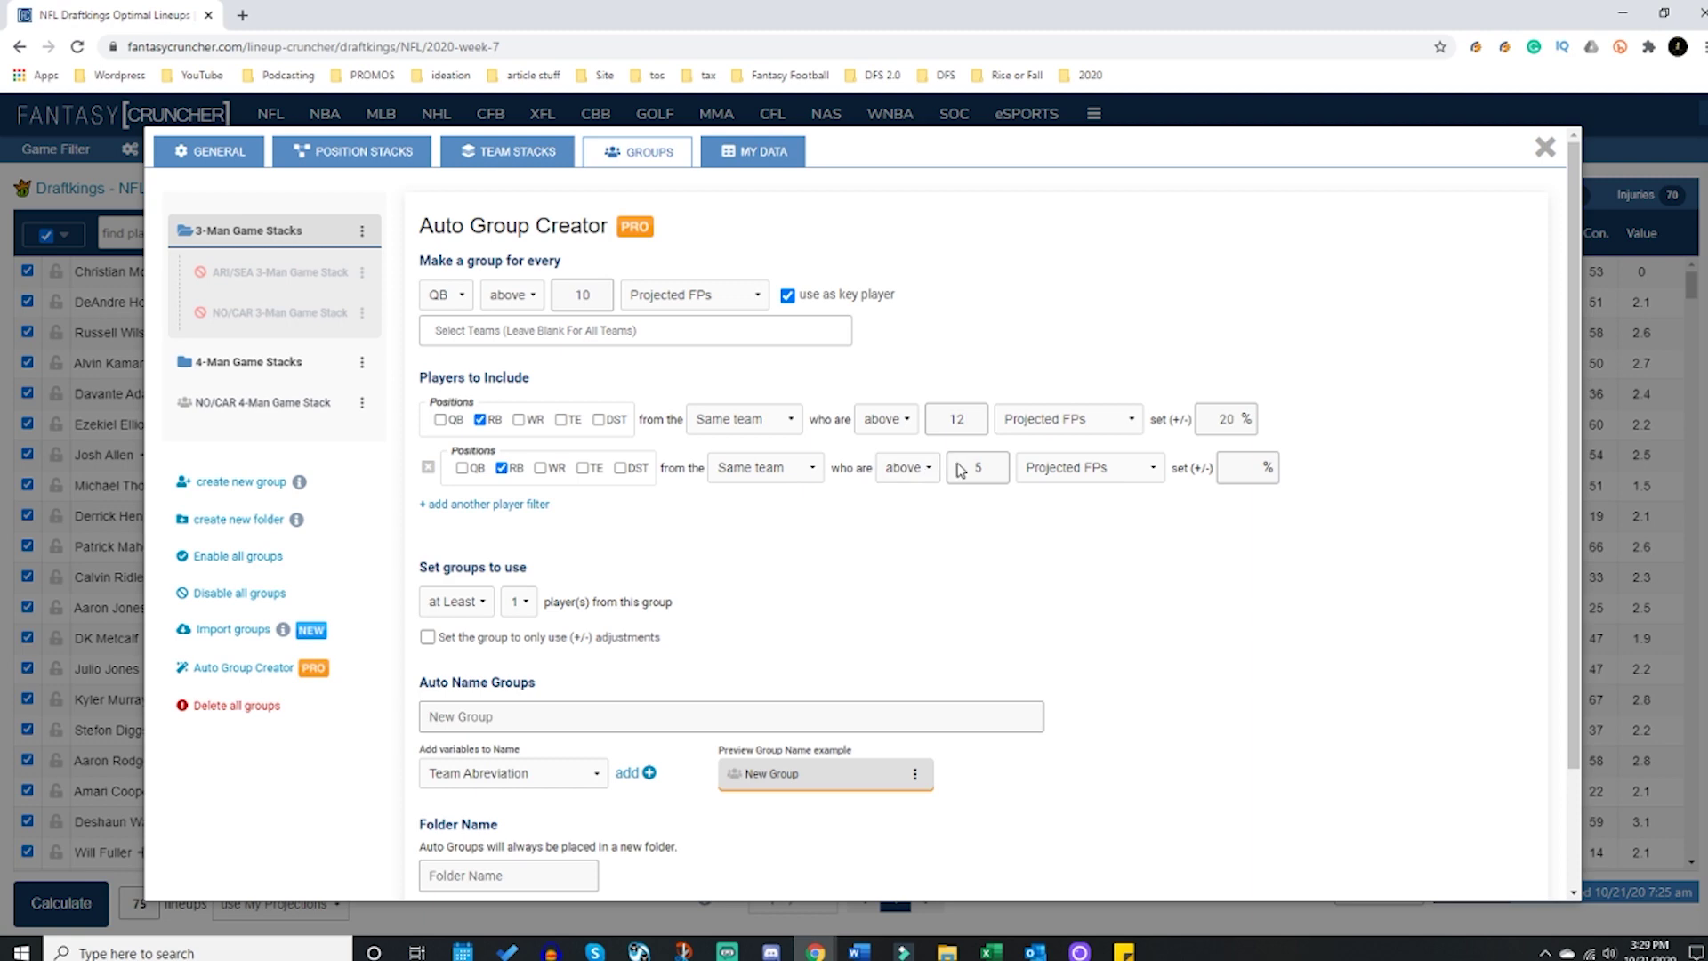
click(930, 471)
click(921, 508)
click(1236, 476)
text(-10)
Step: Add three wide receiver filters: above 15 +35%, above 10 +15%, below 10 -5%
click(501, 504)
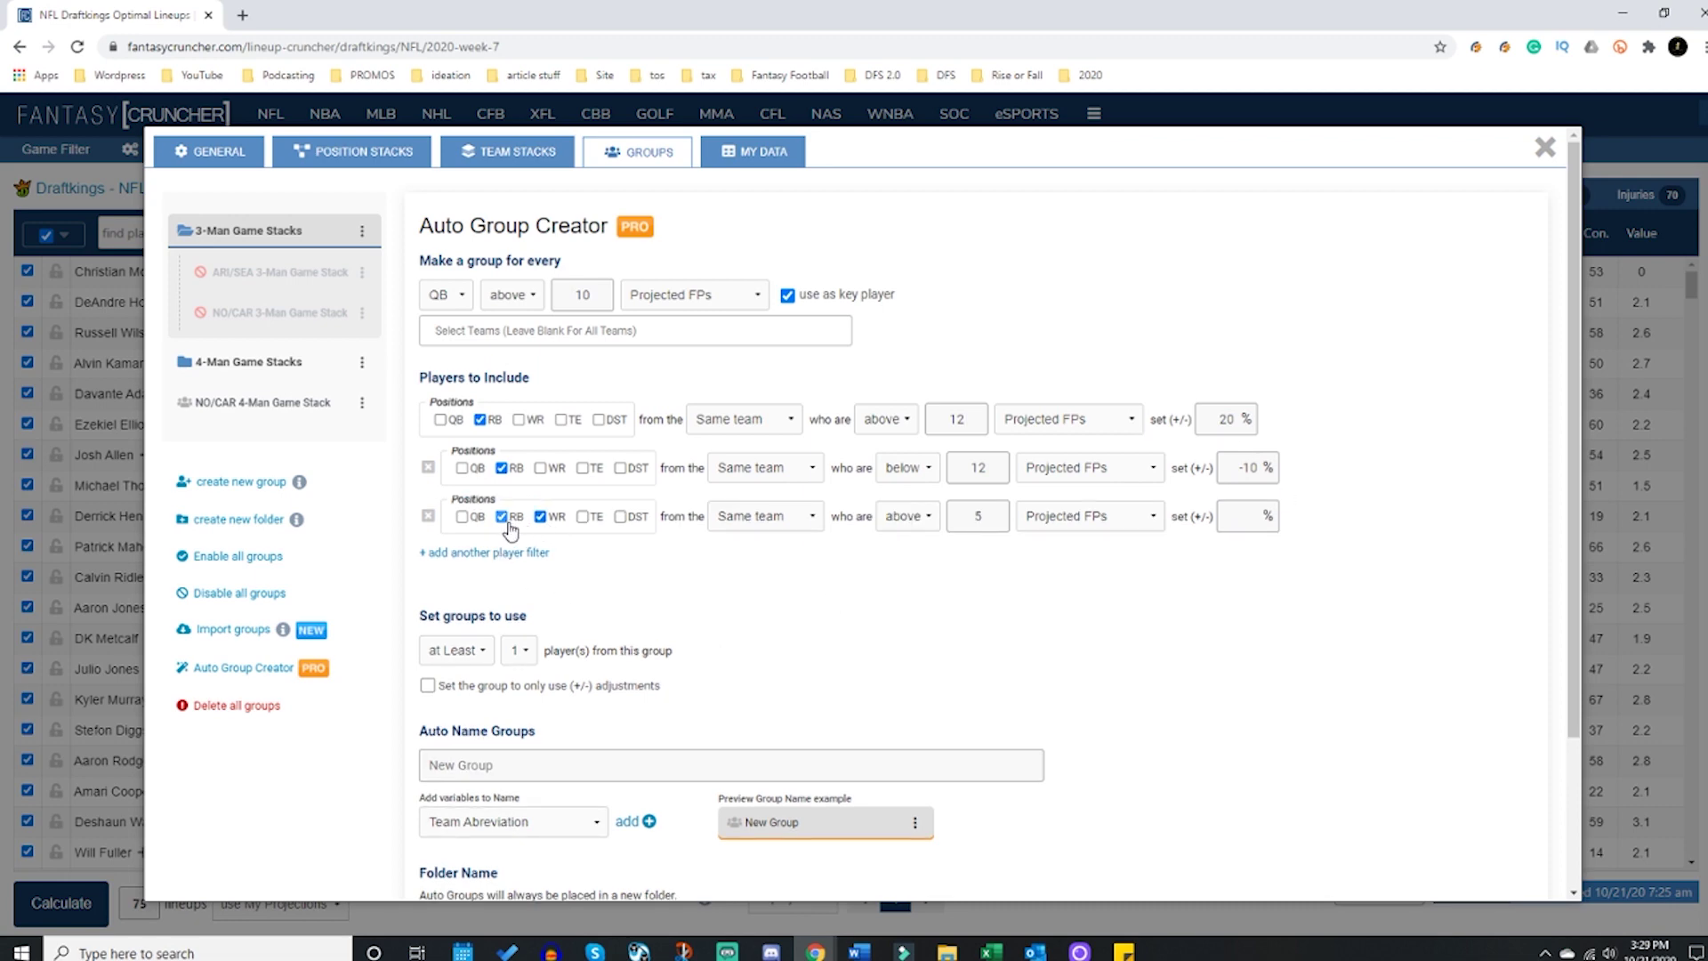
double_click(983, 520)
text(15)
click(513, 553)
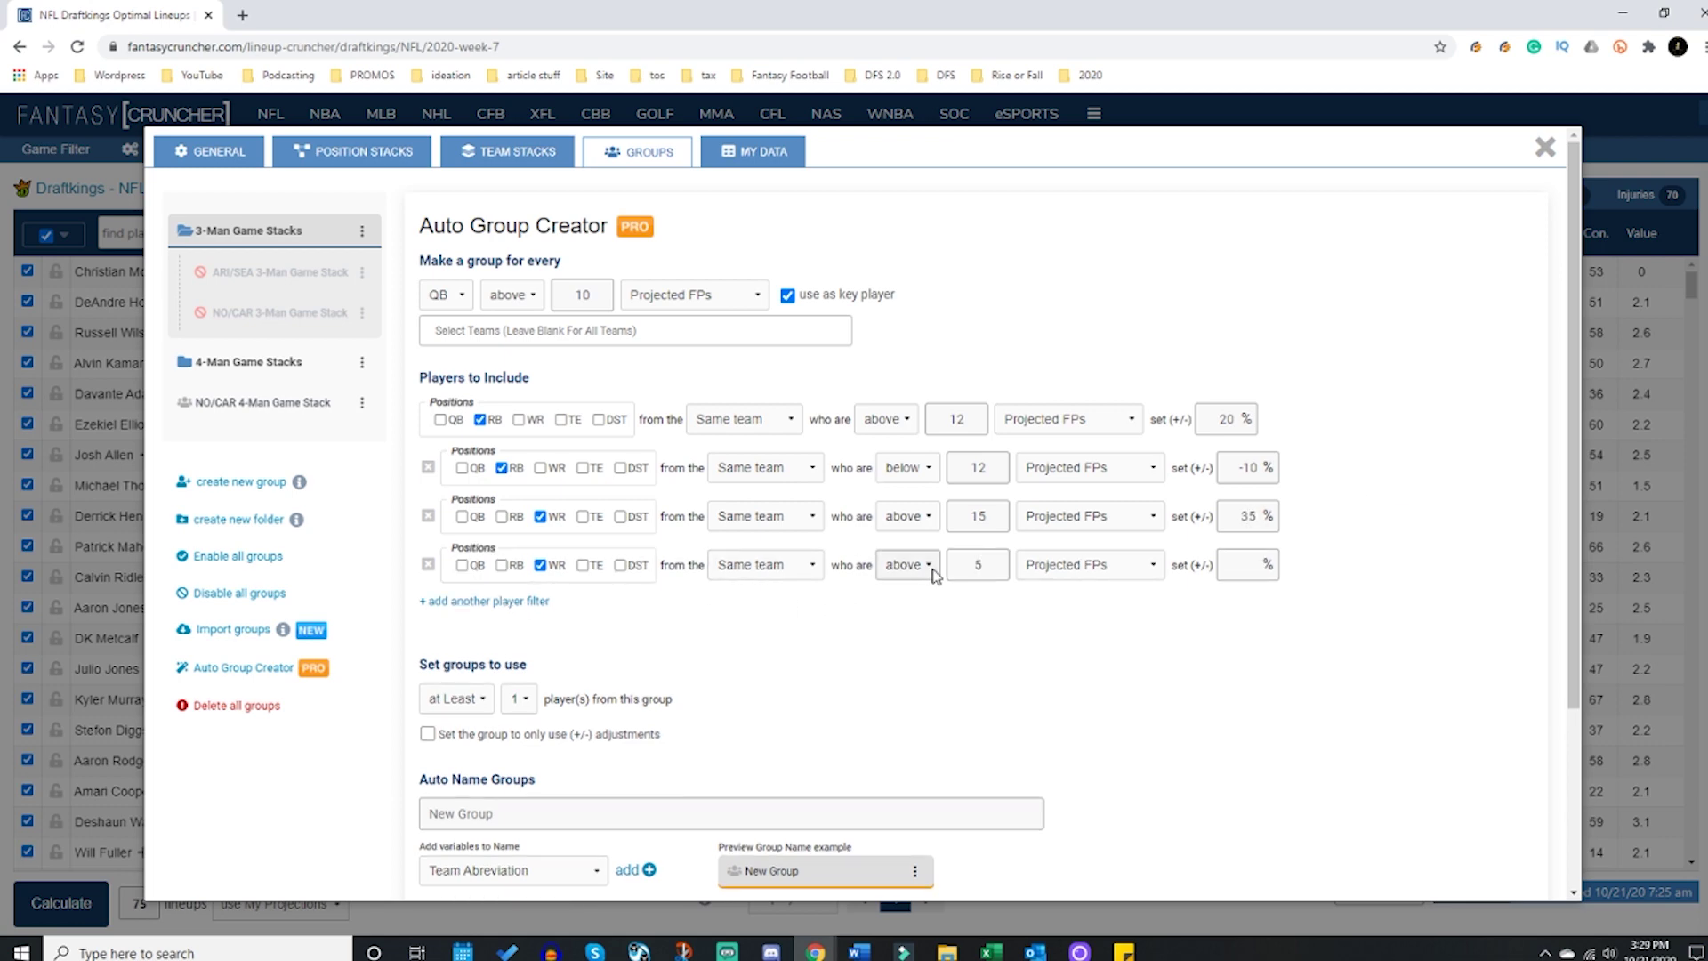
double_click(972, 566)
click(1256, 564)
click(507, 603)
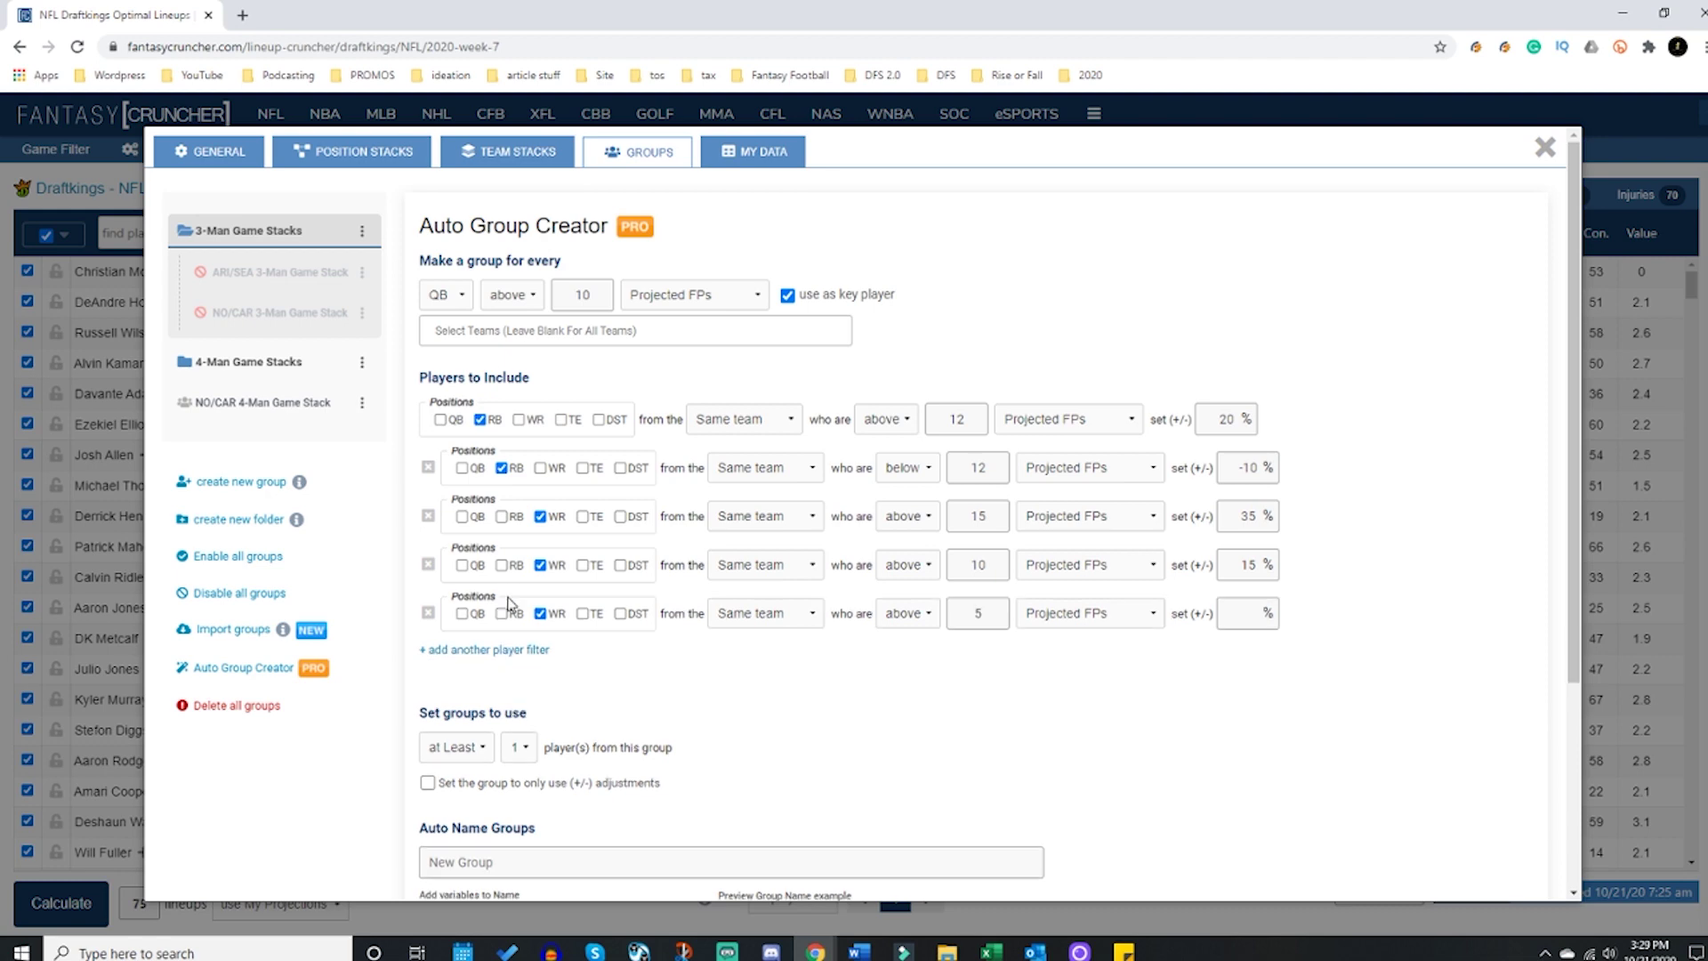
double_click(985, 615)
text(10)
click(908, 613)
click(934, 660)
click(1244, 615)
Step: Add two tight end filters: above 10 +30% and above 5 +10%
click(521, 651)
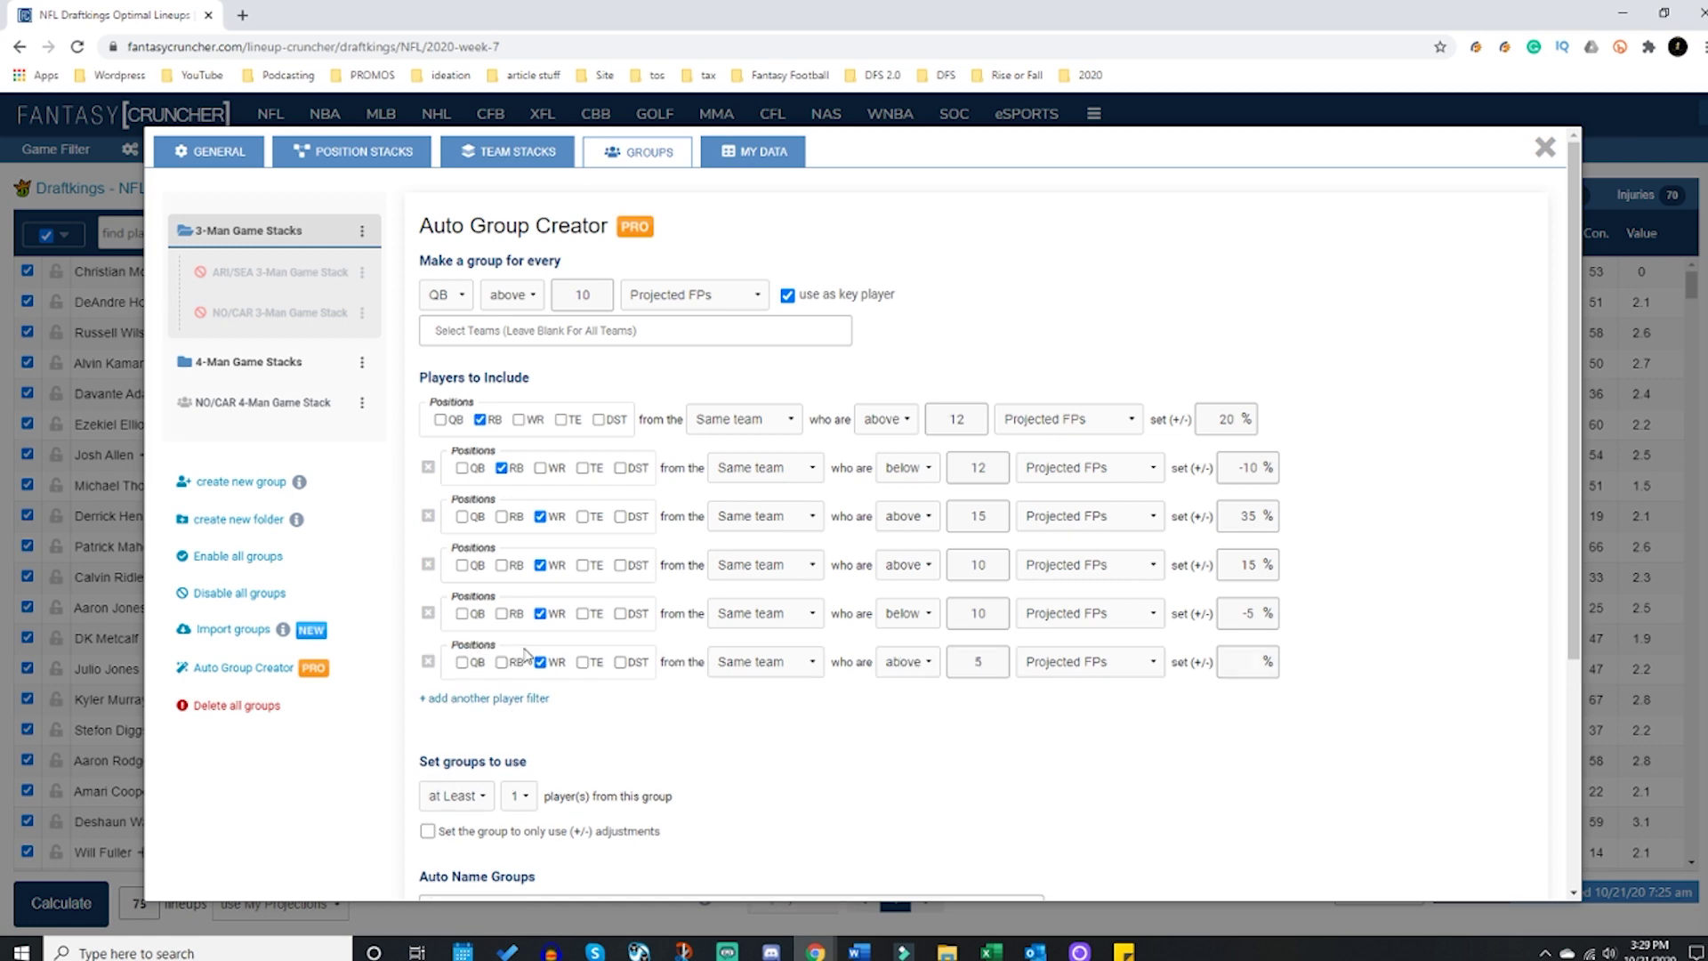
click(583, 662)
click(540, 662)
double_click(978, 667)
text(10)
click(489, 699)
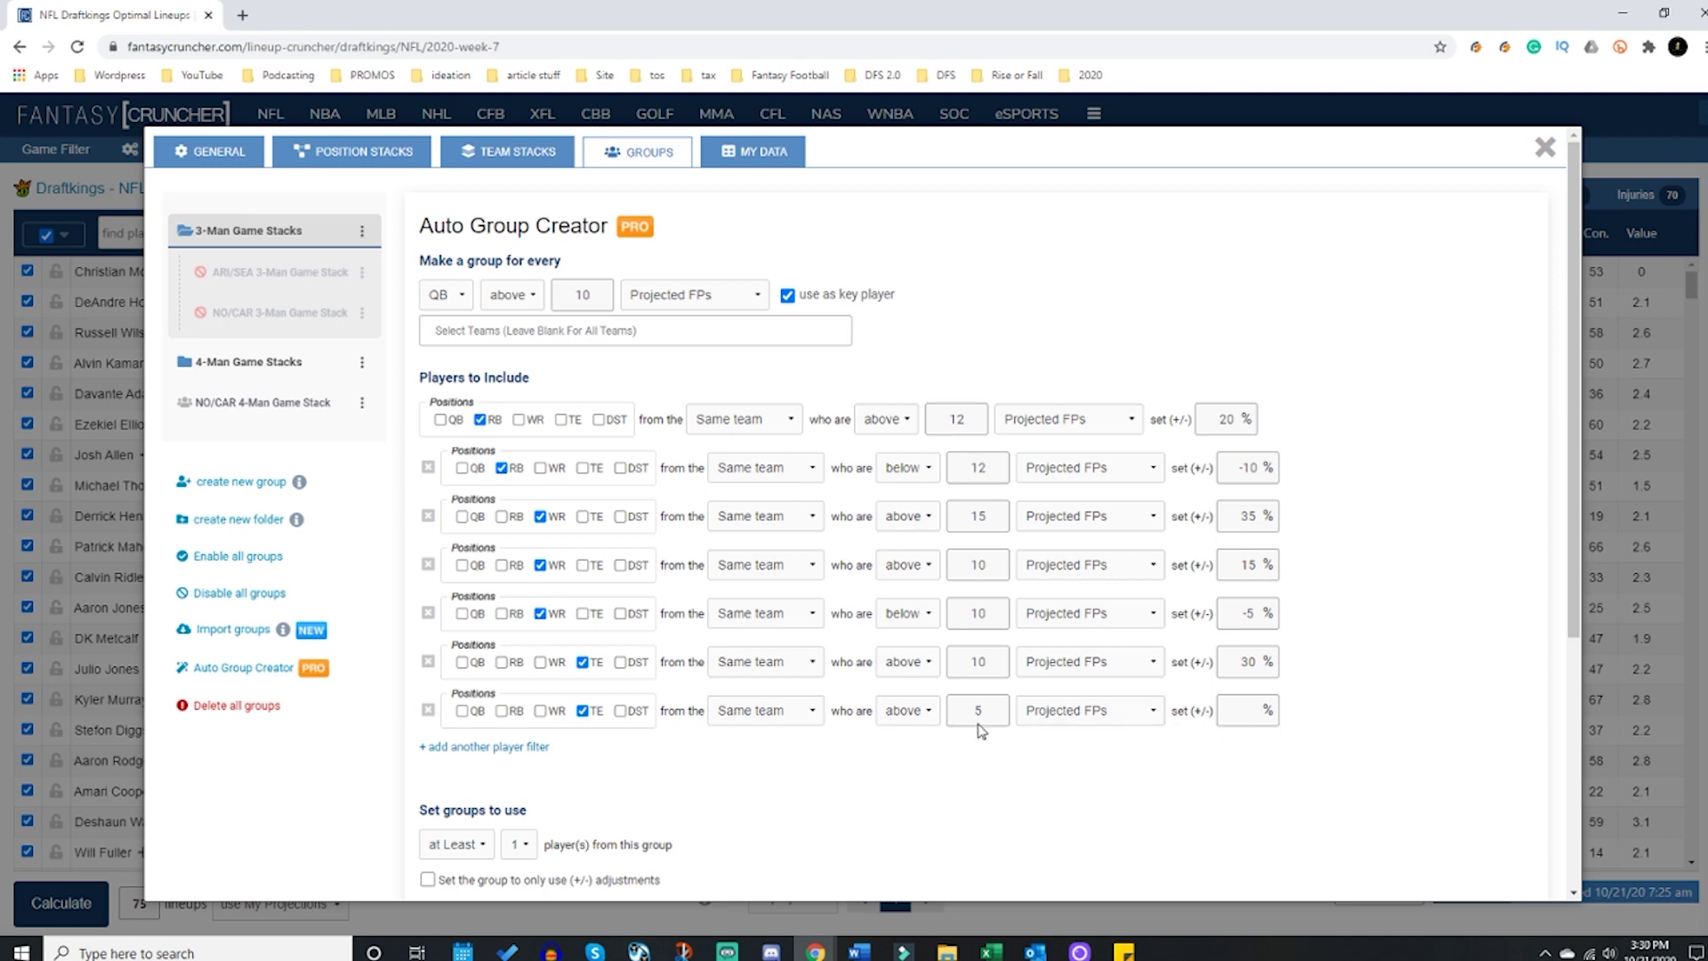
click(933, 716)
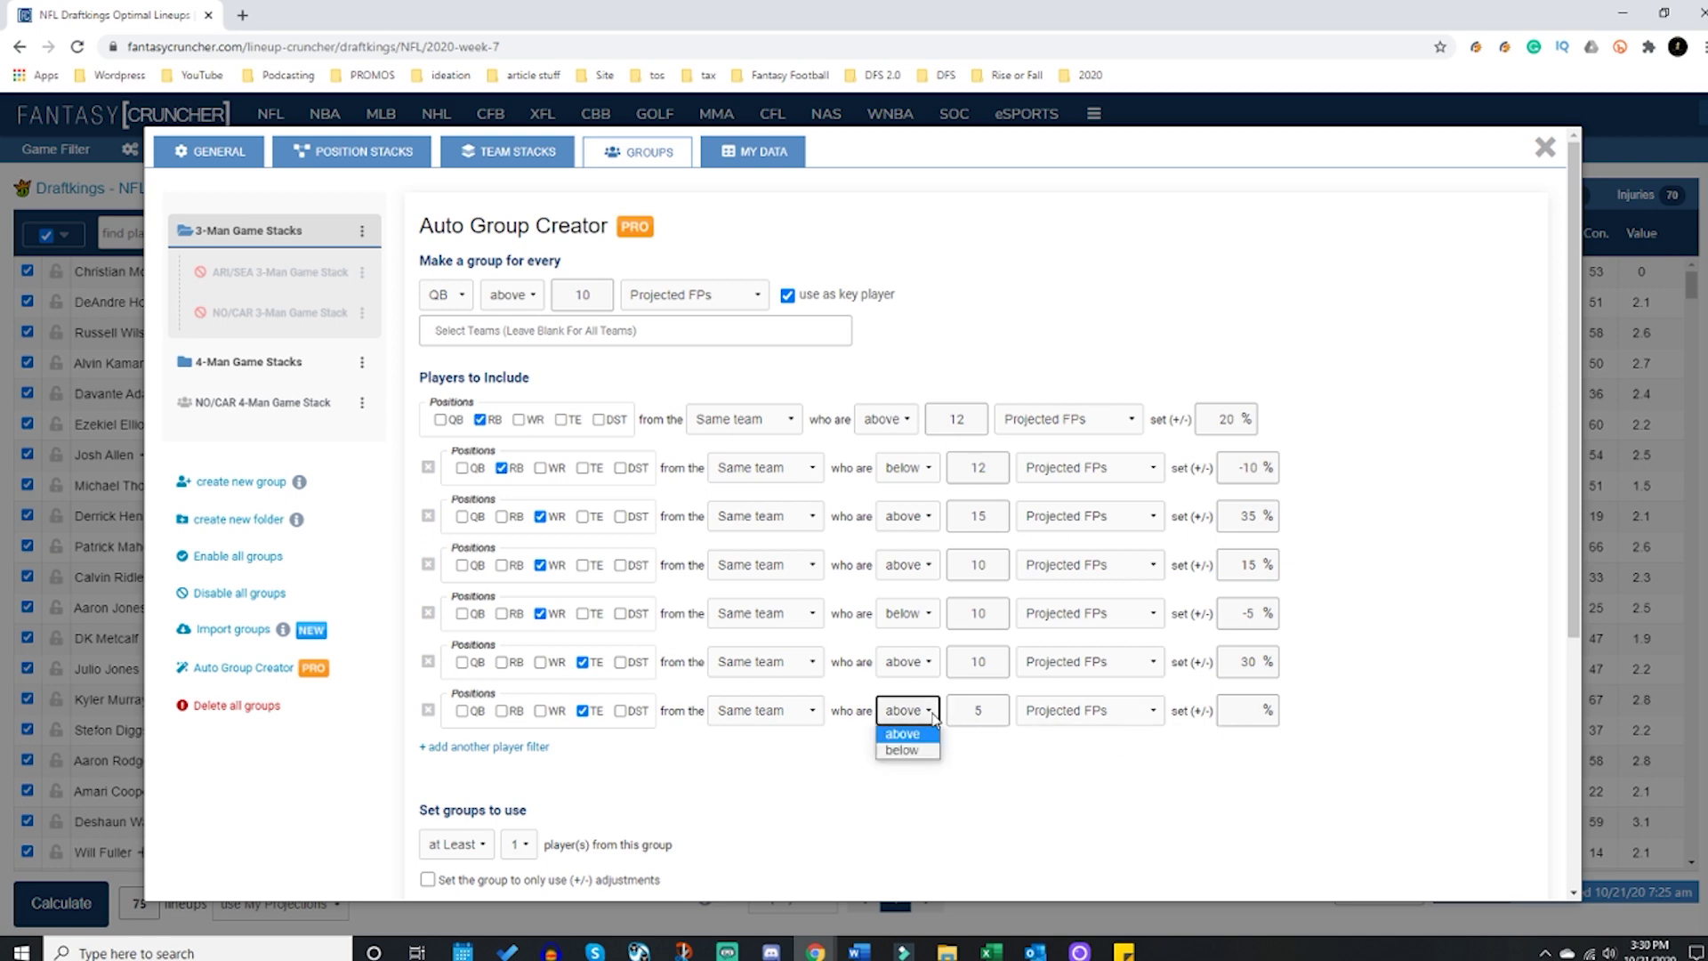
click(933, 716)
click(1250, 711)
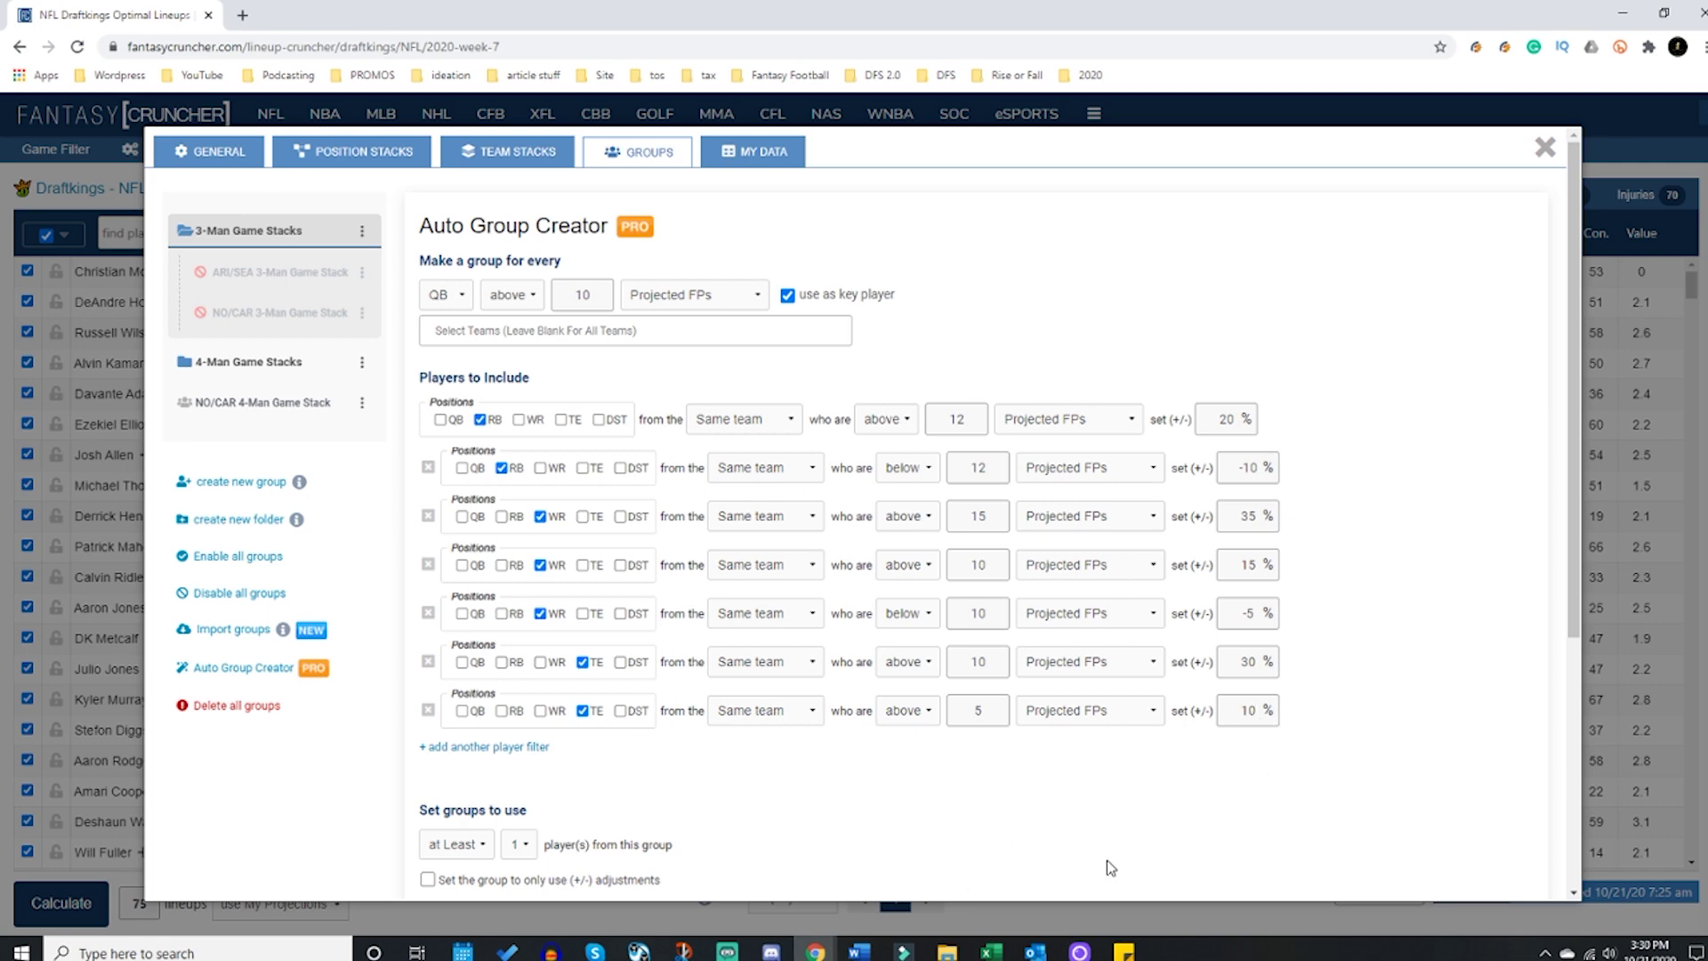
scroll(1106, 869, down, 2)
Step: Build the group name pattern from the team abbreviation plus the key player's name
scroll(1056, 717, up, 2)
scroll(863, 614, down, 1)
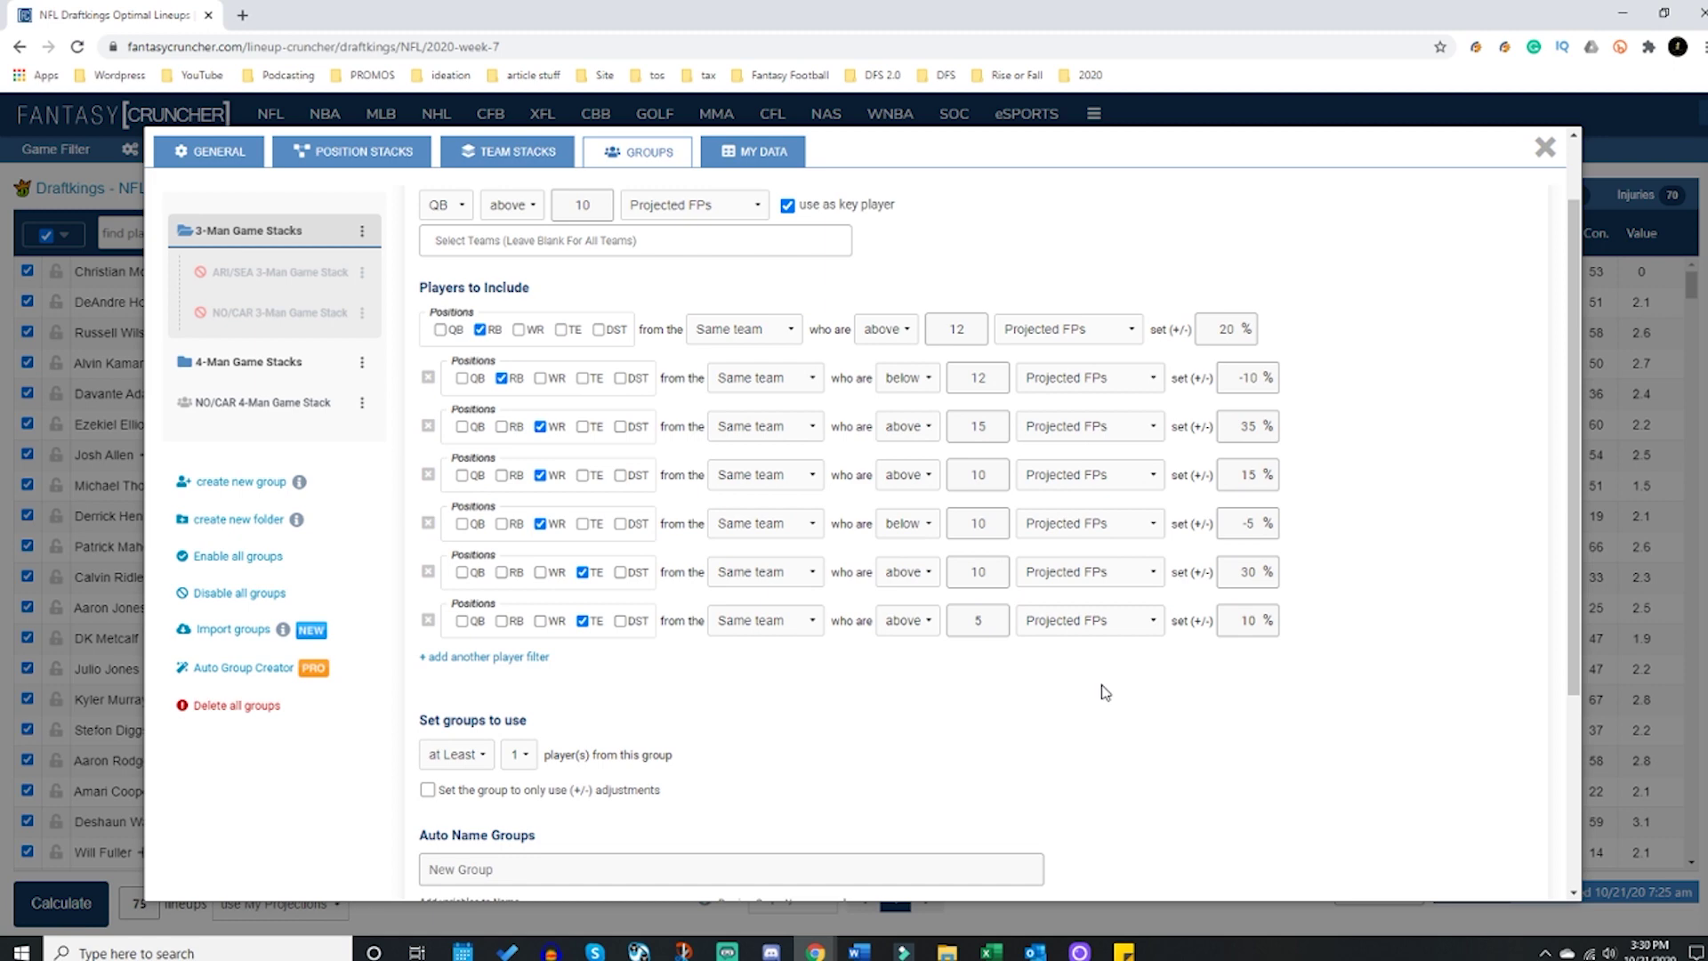
scroll(1068, 676, down, 2)
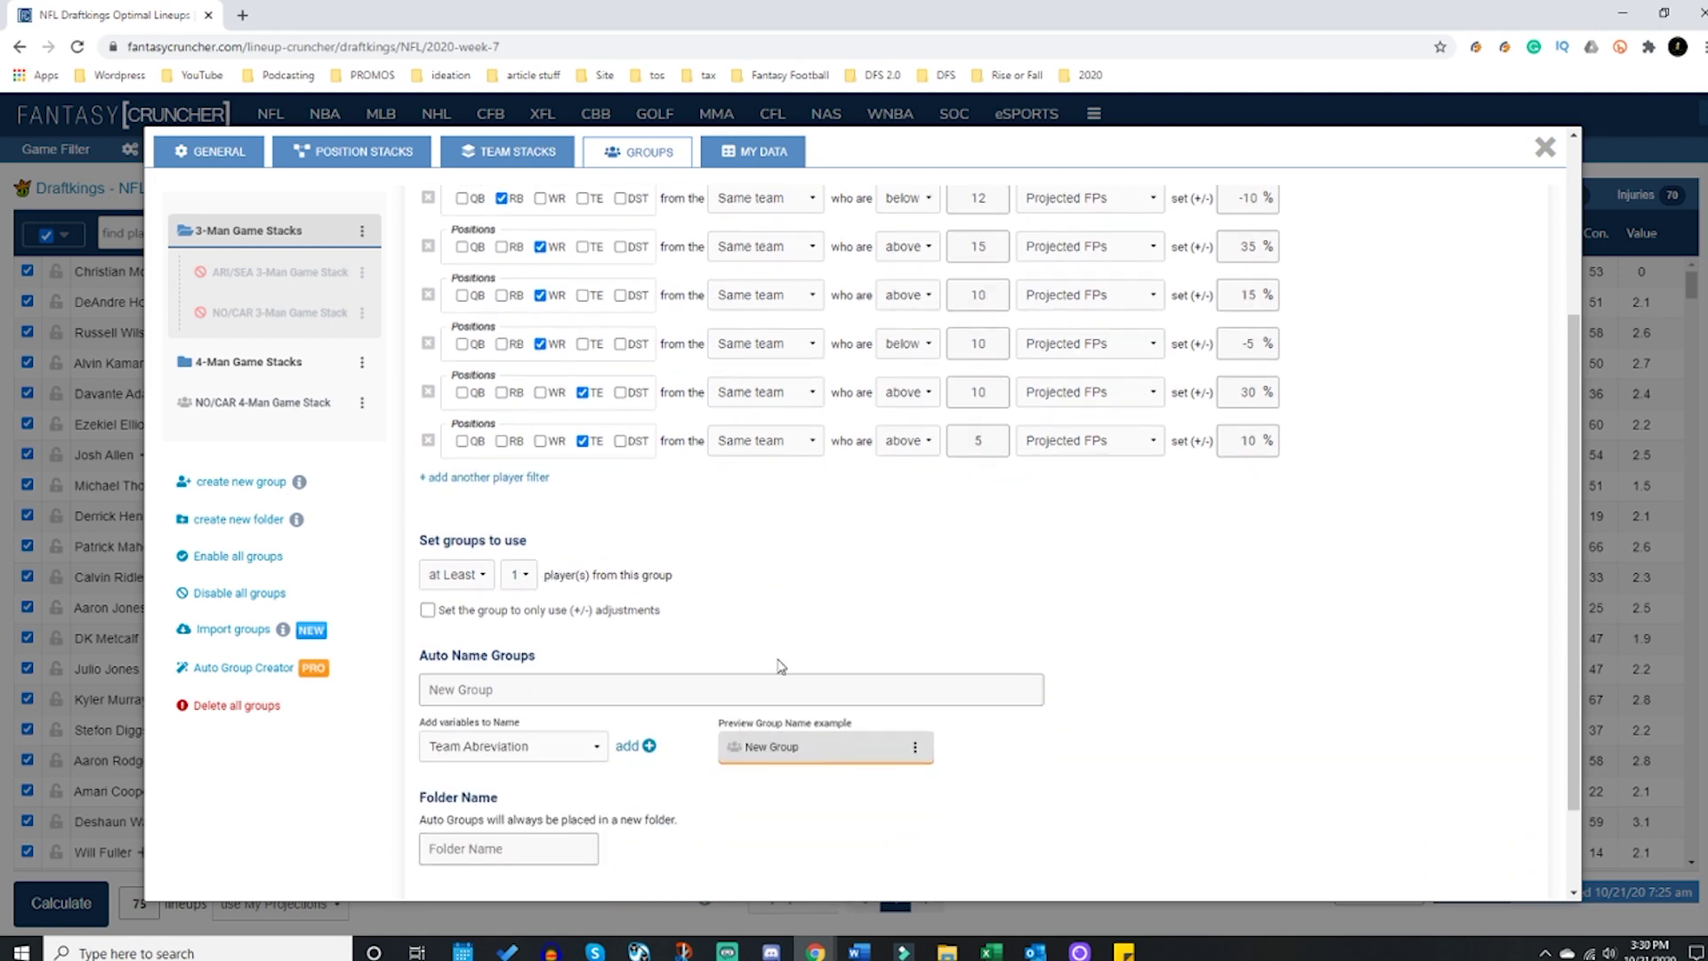
click(628, 750)
click(597, 750)
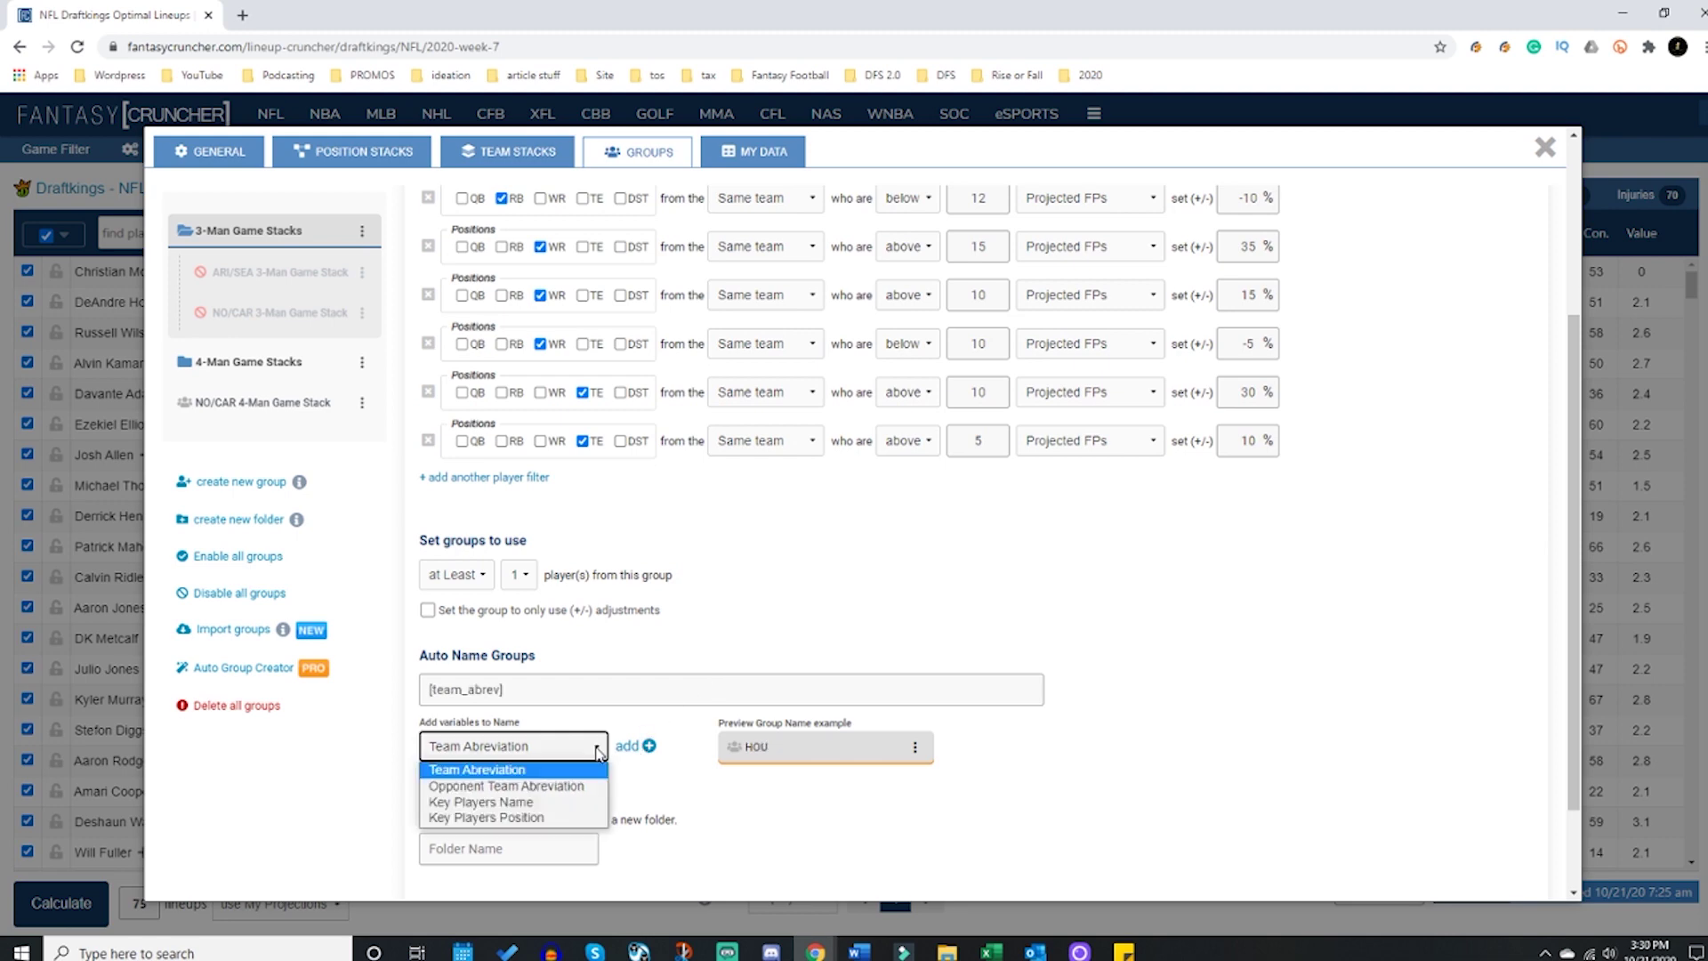
click(560, 802)
click(628, 747)
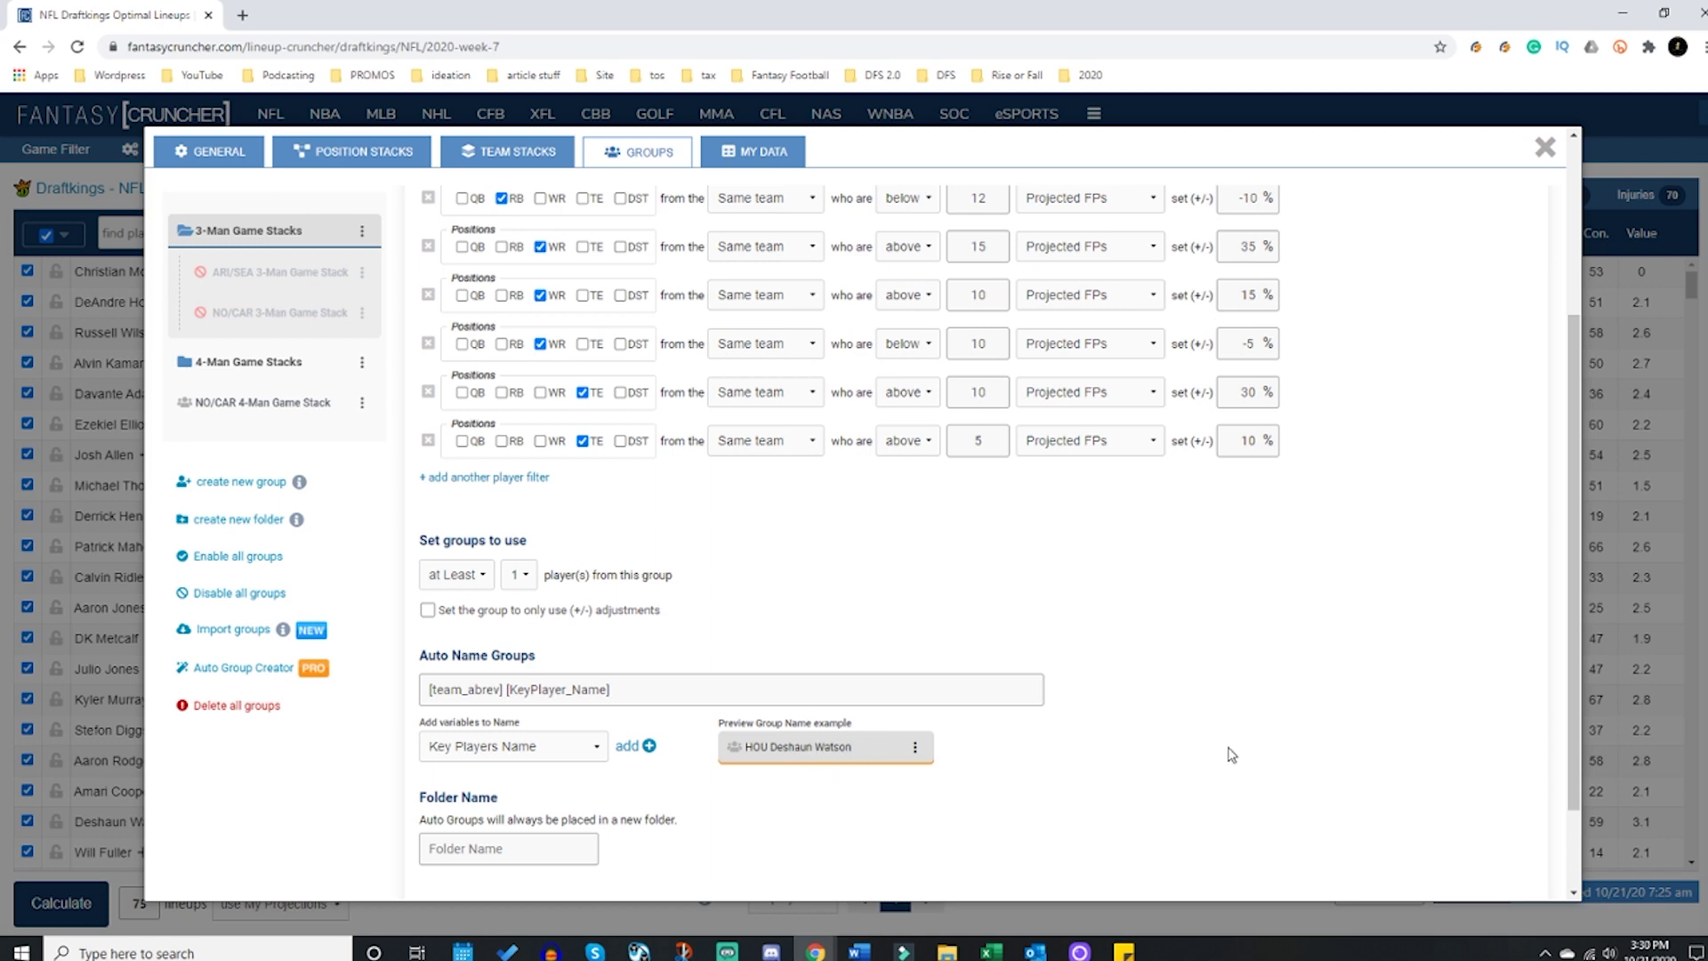
Step: Enter 'Team Stacks' as the folder name for the auto-created groups
scroll(1228, 752, up, 2)
scroll(1228, 752, down, 4)
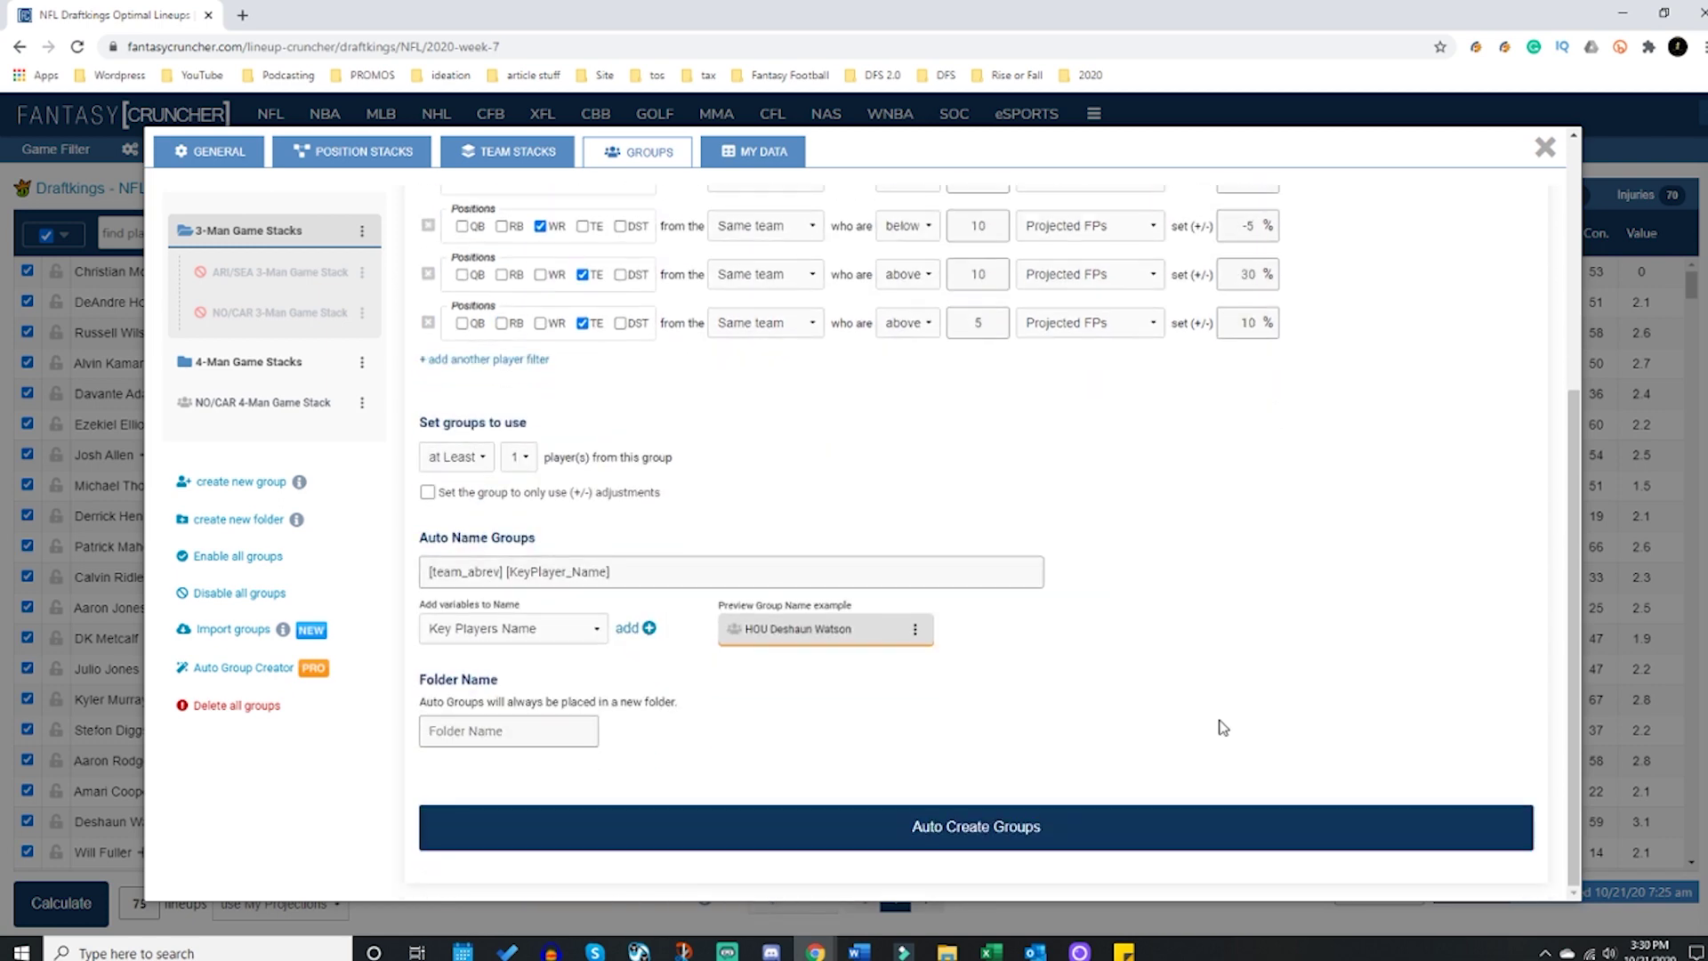
click(593, 734)
text(Team Stacks)
scroll(1296, 633, up, 3)
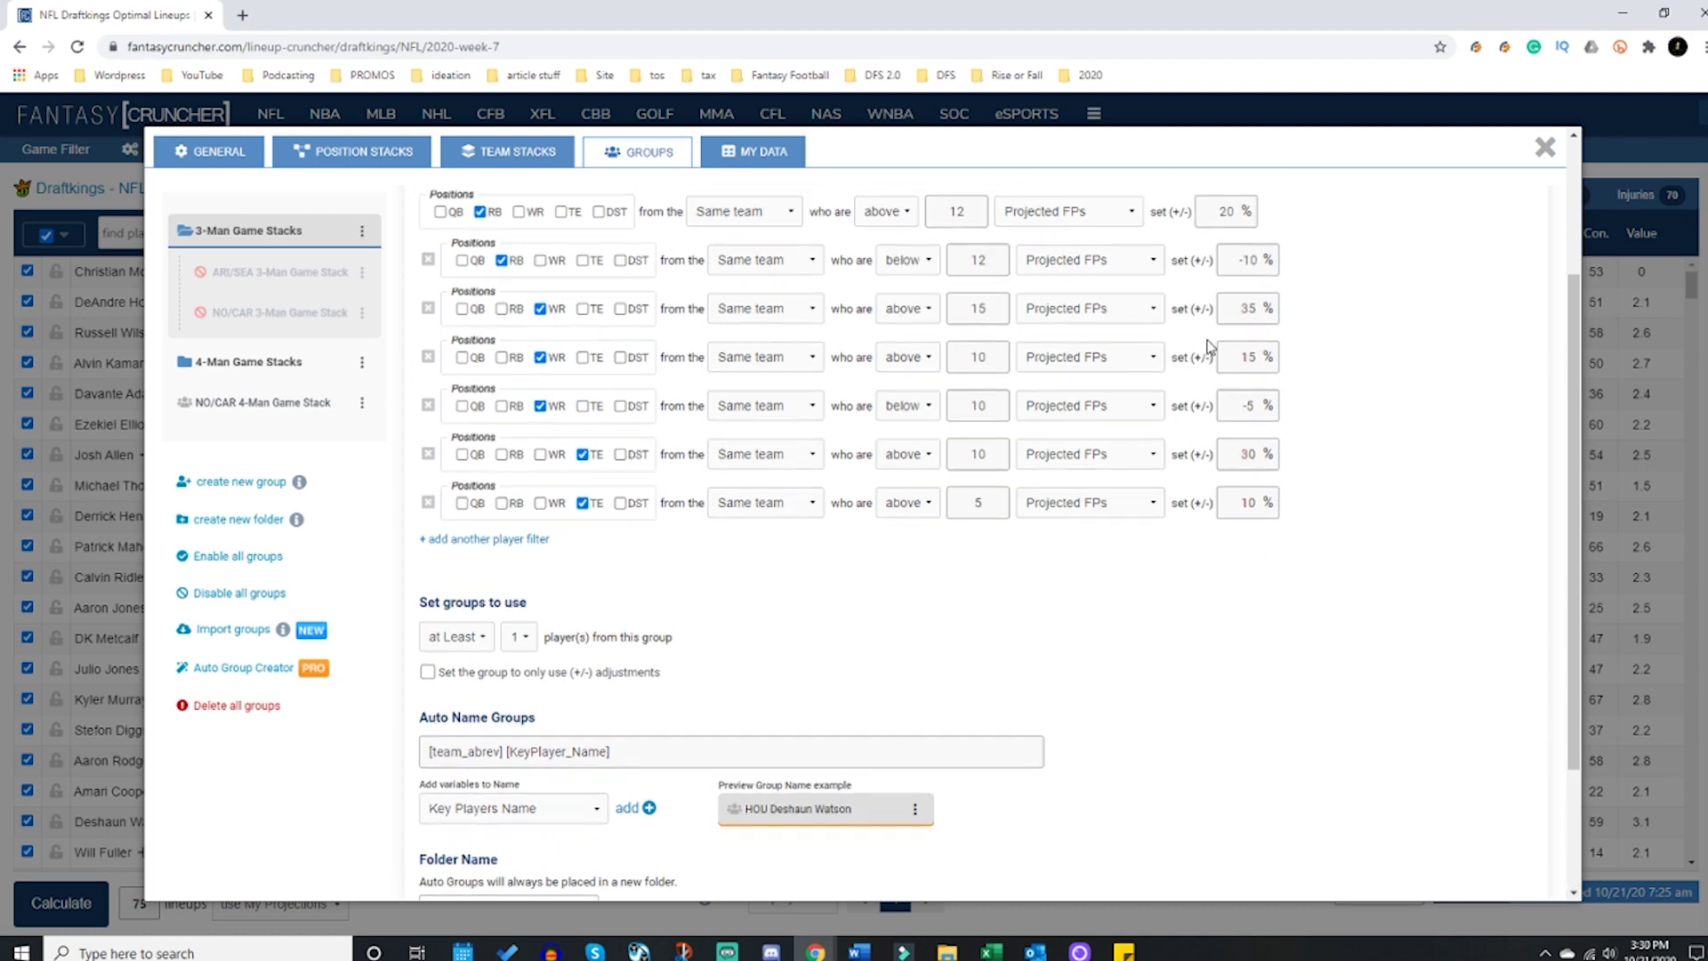
scroll(1220, 450, up, 2)
scroll(1243, 507, down, 4)
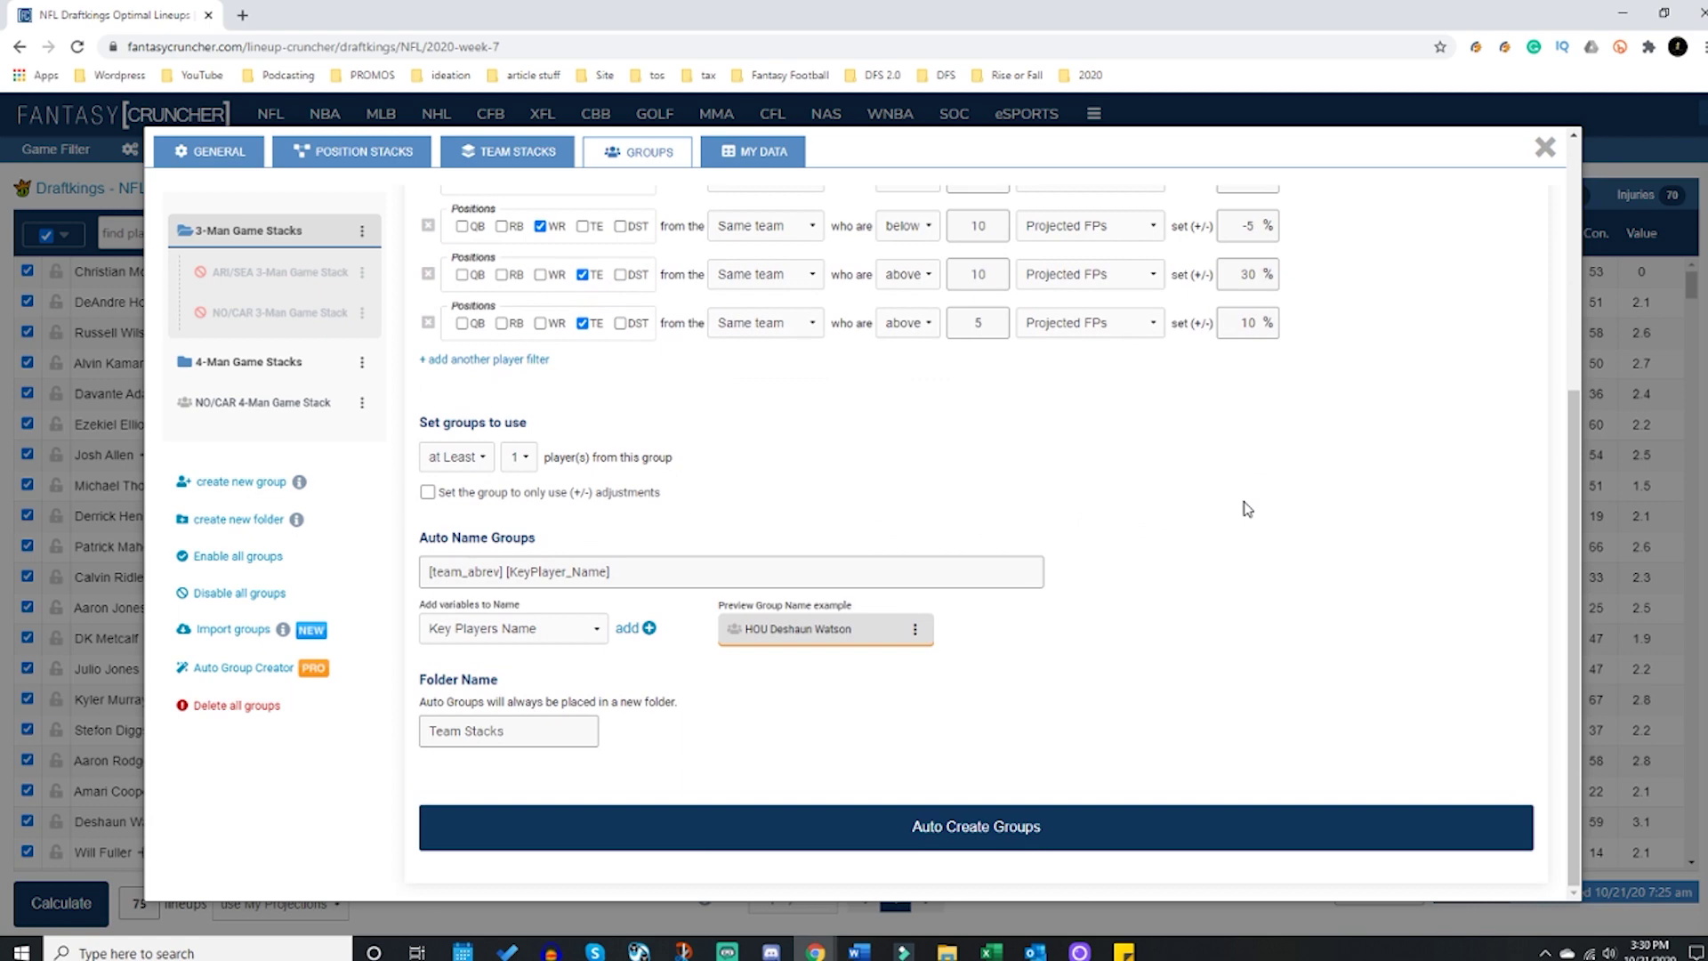
Step: Auto-create a team stack group for each quarterback
click(945, 837)
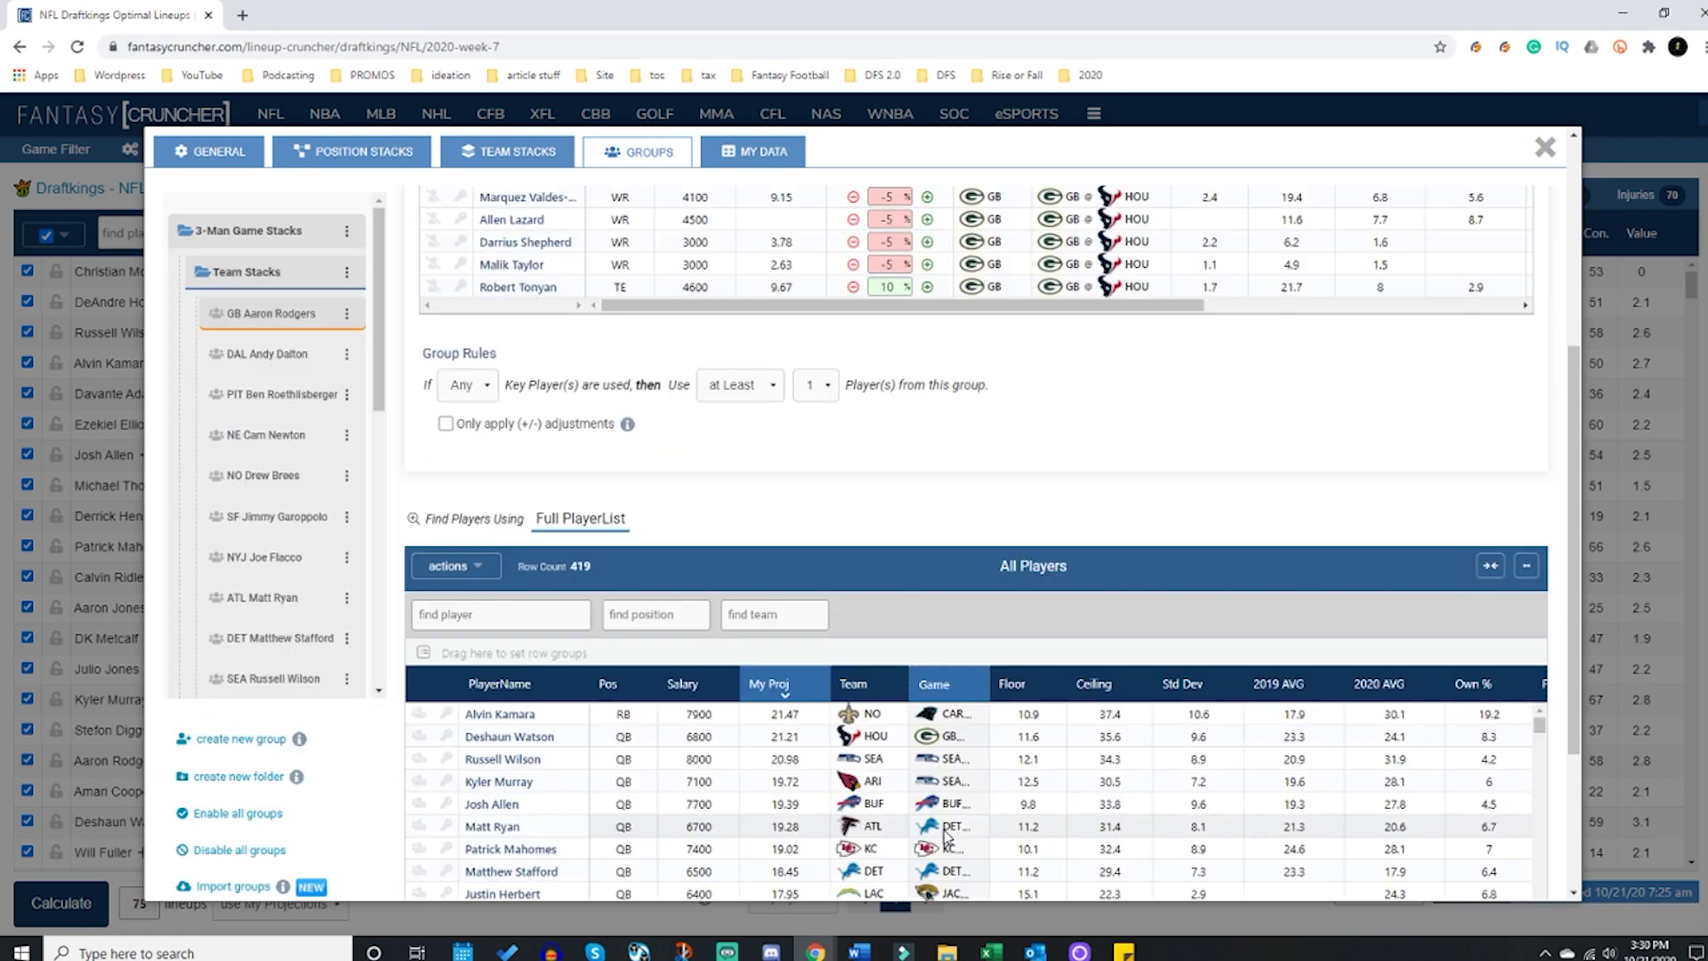
scroll(1014, 638, up, 2)
scroll(1010, 645, up, 2)
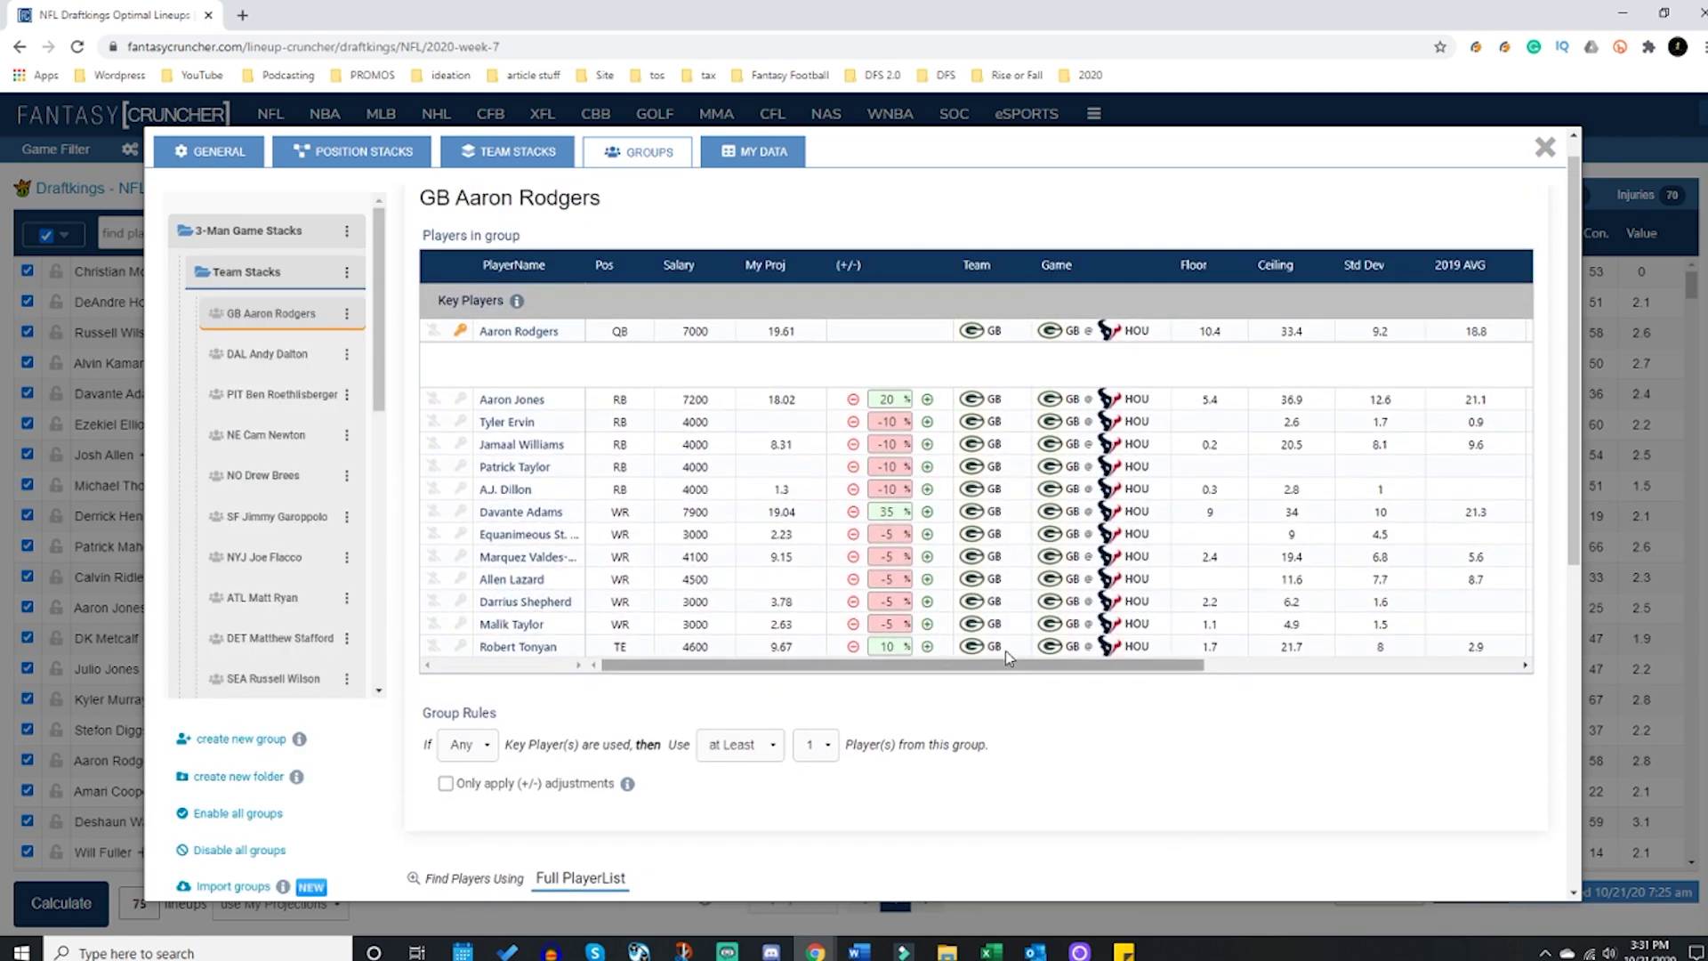
scroll(929, 576, up, 1)
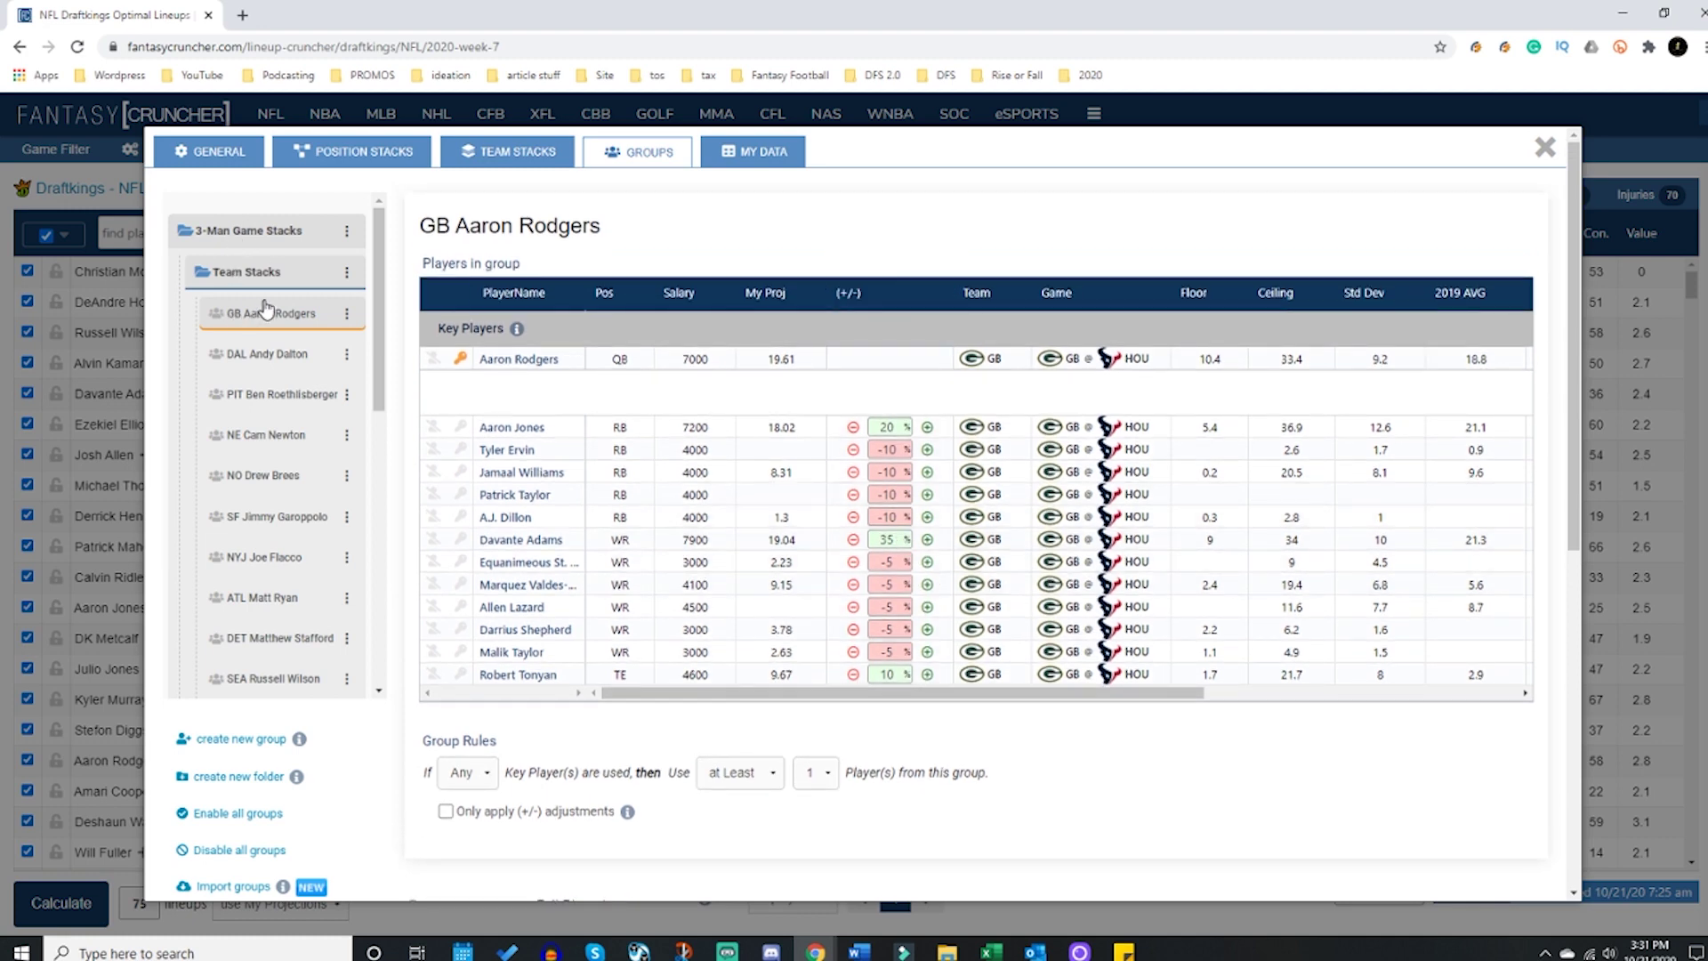
Step: Sort the GB Aaron Rodgers stack by salary, then open DAL Andy Dalton and select Gallup's adjustment
click(681, 293)
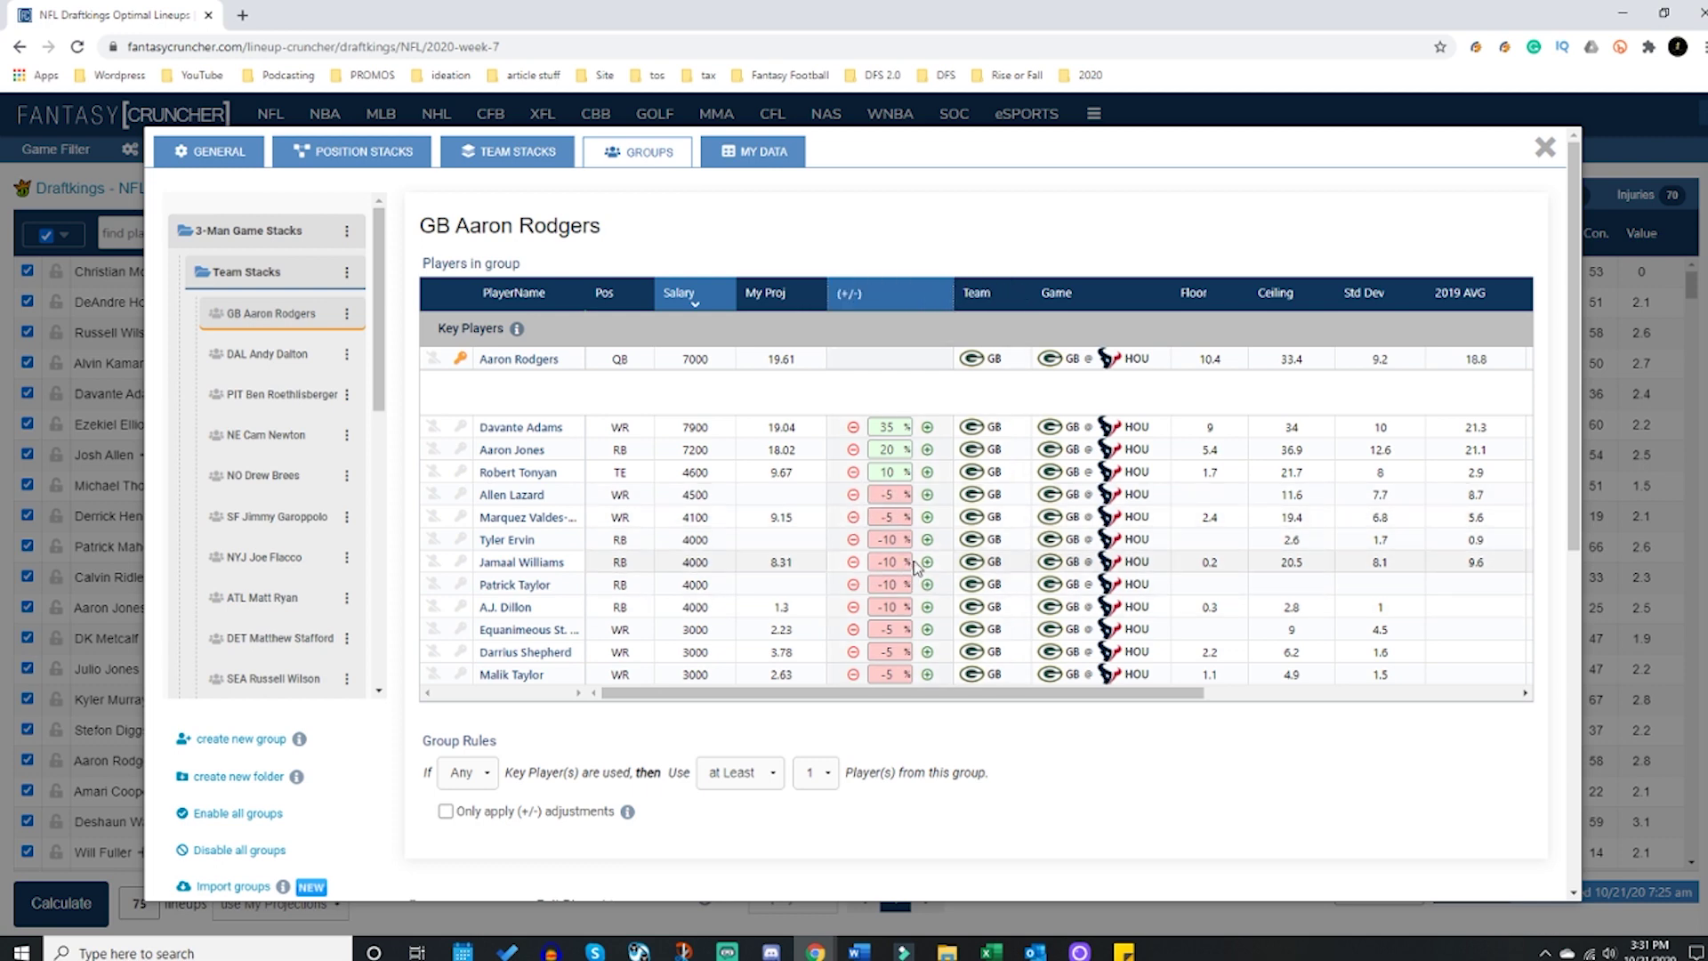
scroll(863, 563, down, 1)
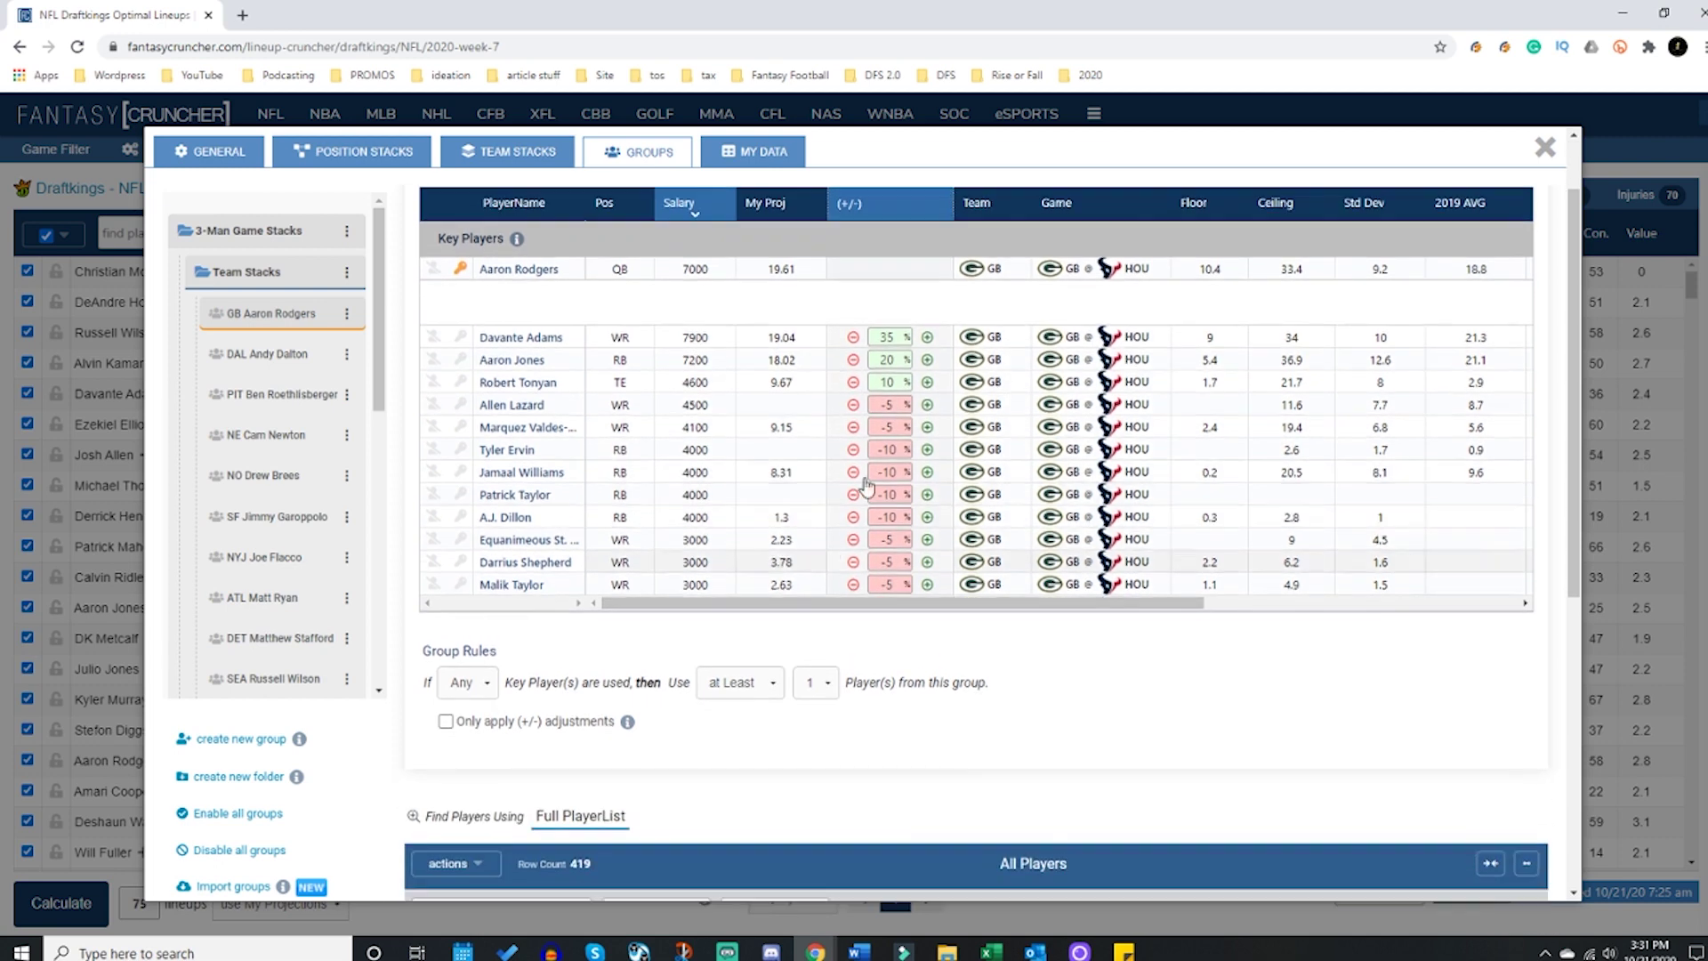
click(261, 354)
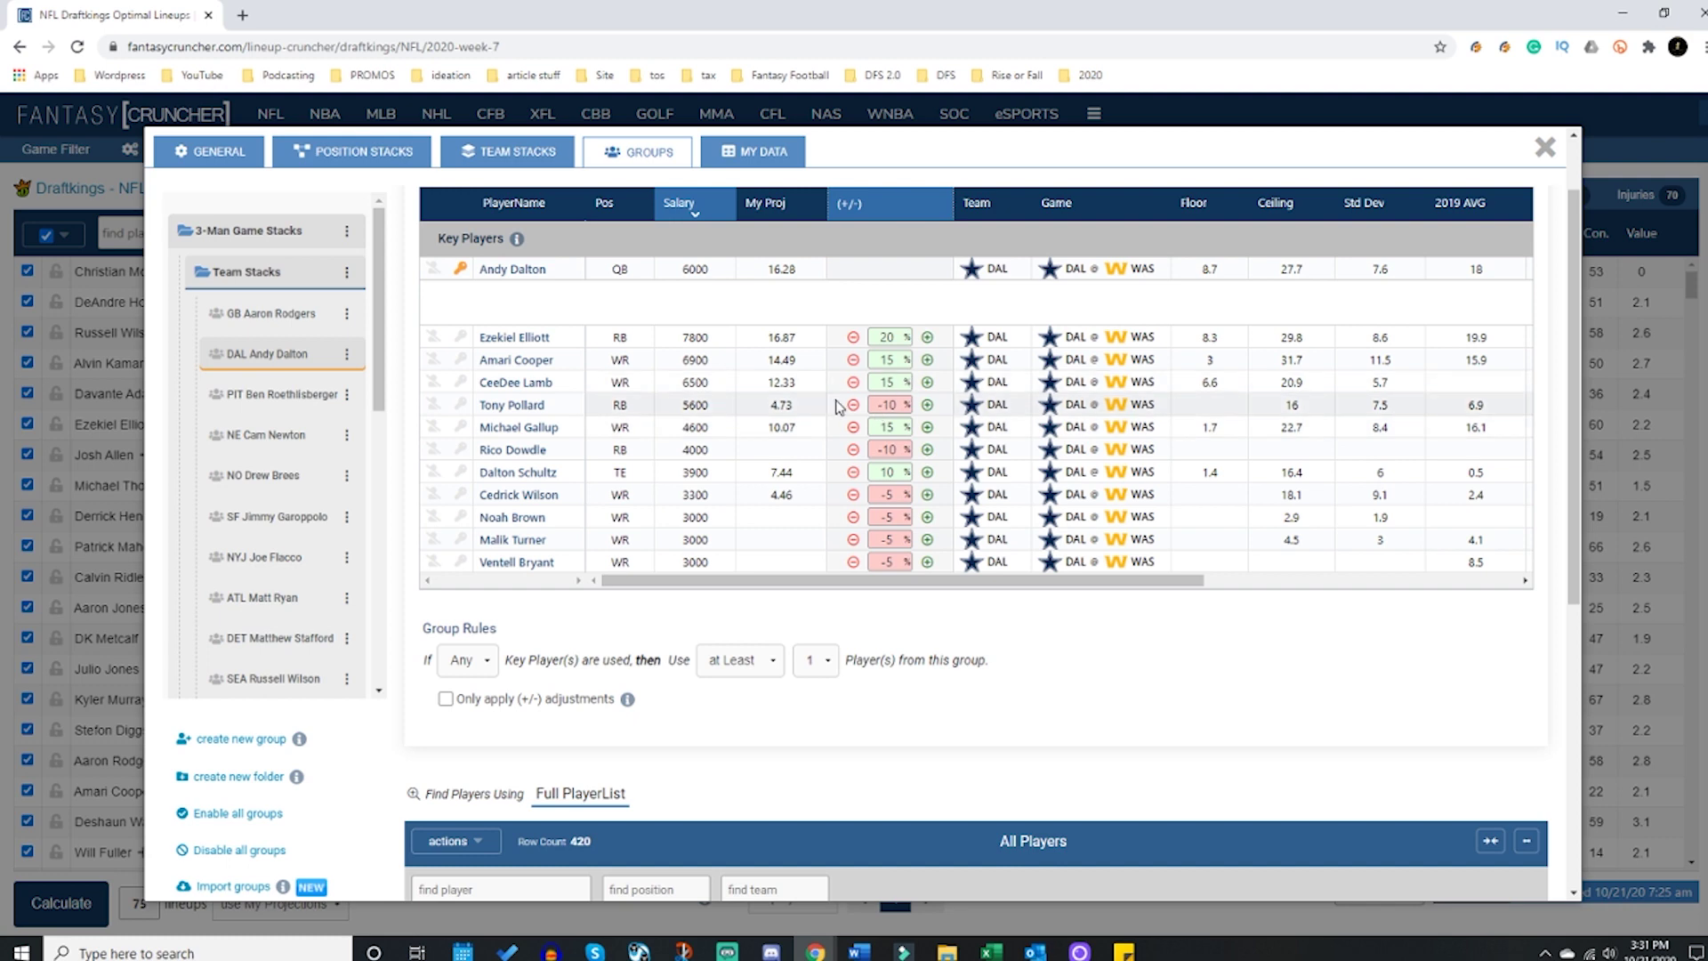
double_click(886, 428)
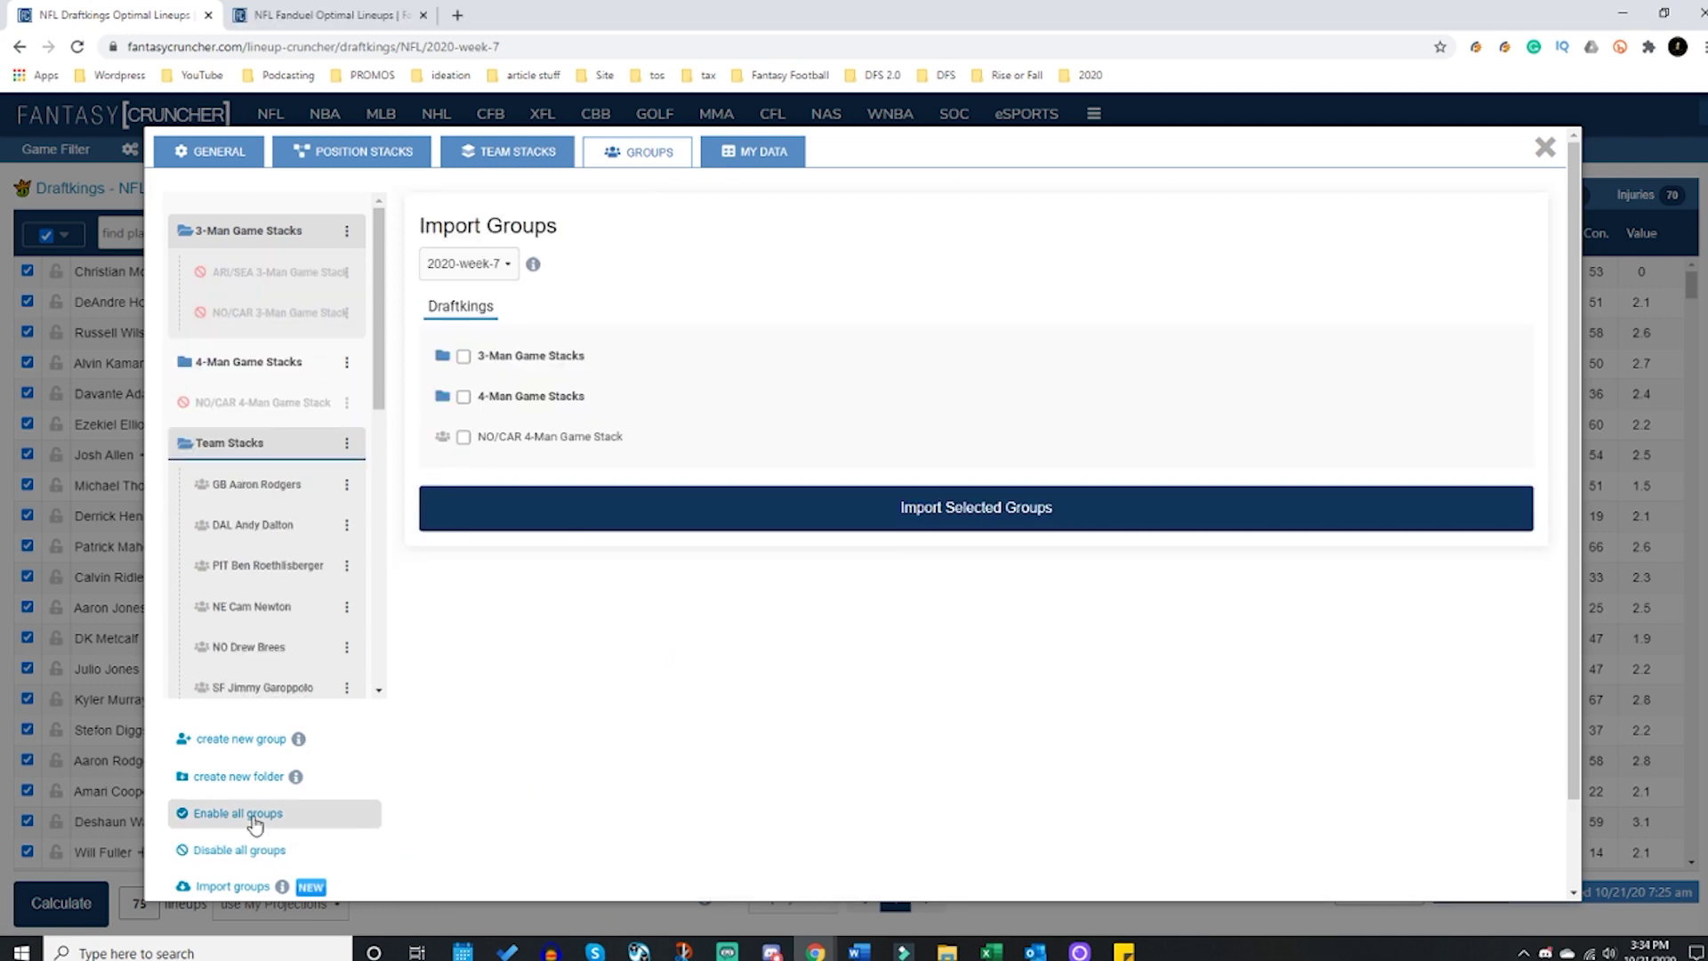
Step: Switch to the FanDuel week 7 lineup page, whose Import Groups lists the DraftKings folders including Team Stacks
scroll(249, 841, down, 1)
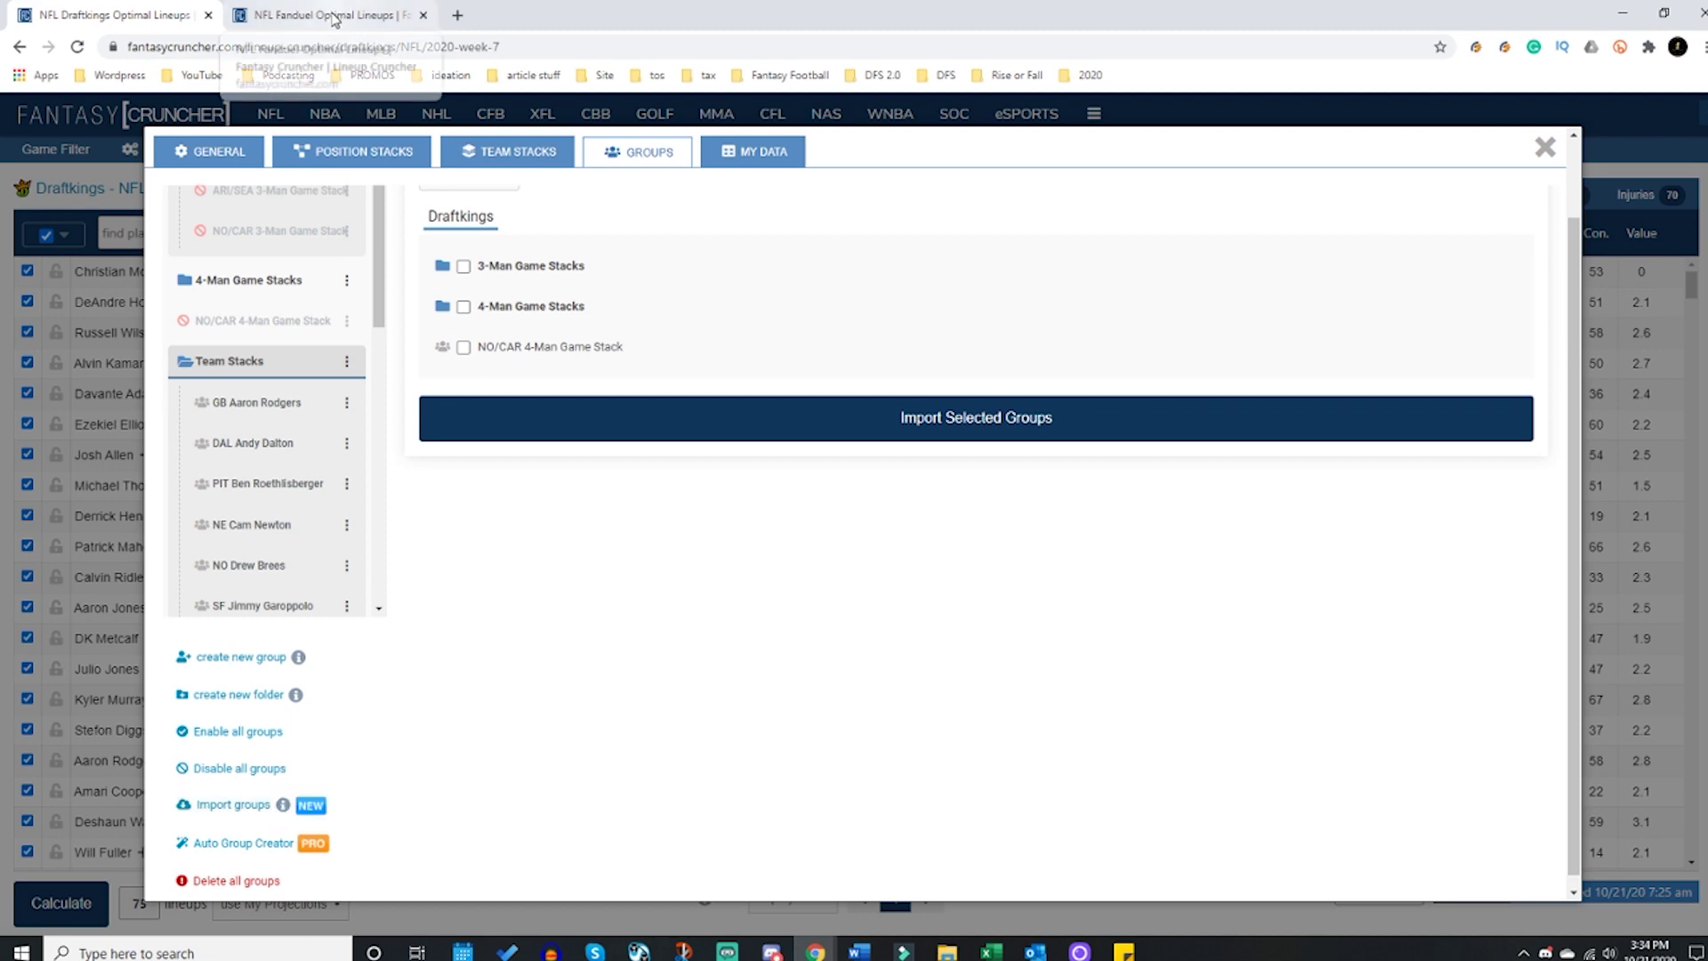
scroll(362, 327, up, 1)
scroll(611, 694, down, 1)
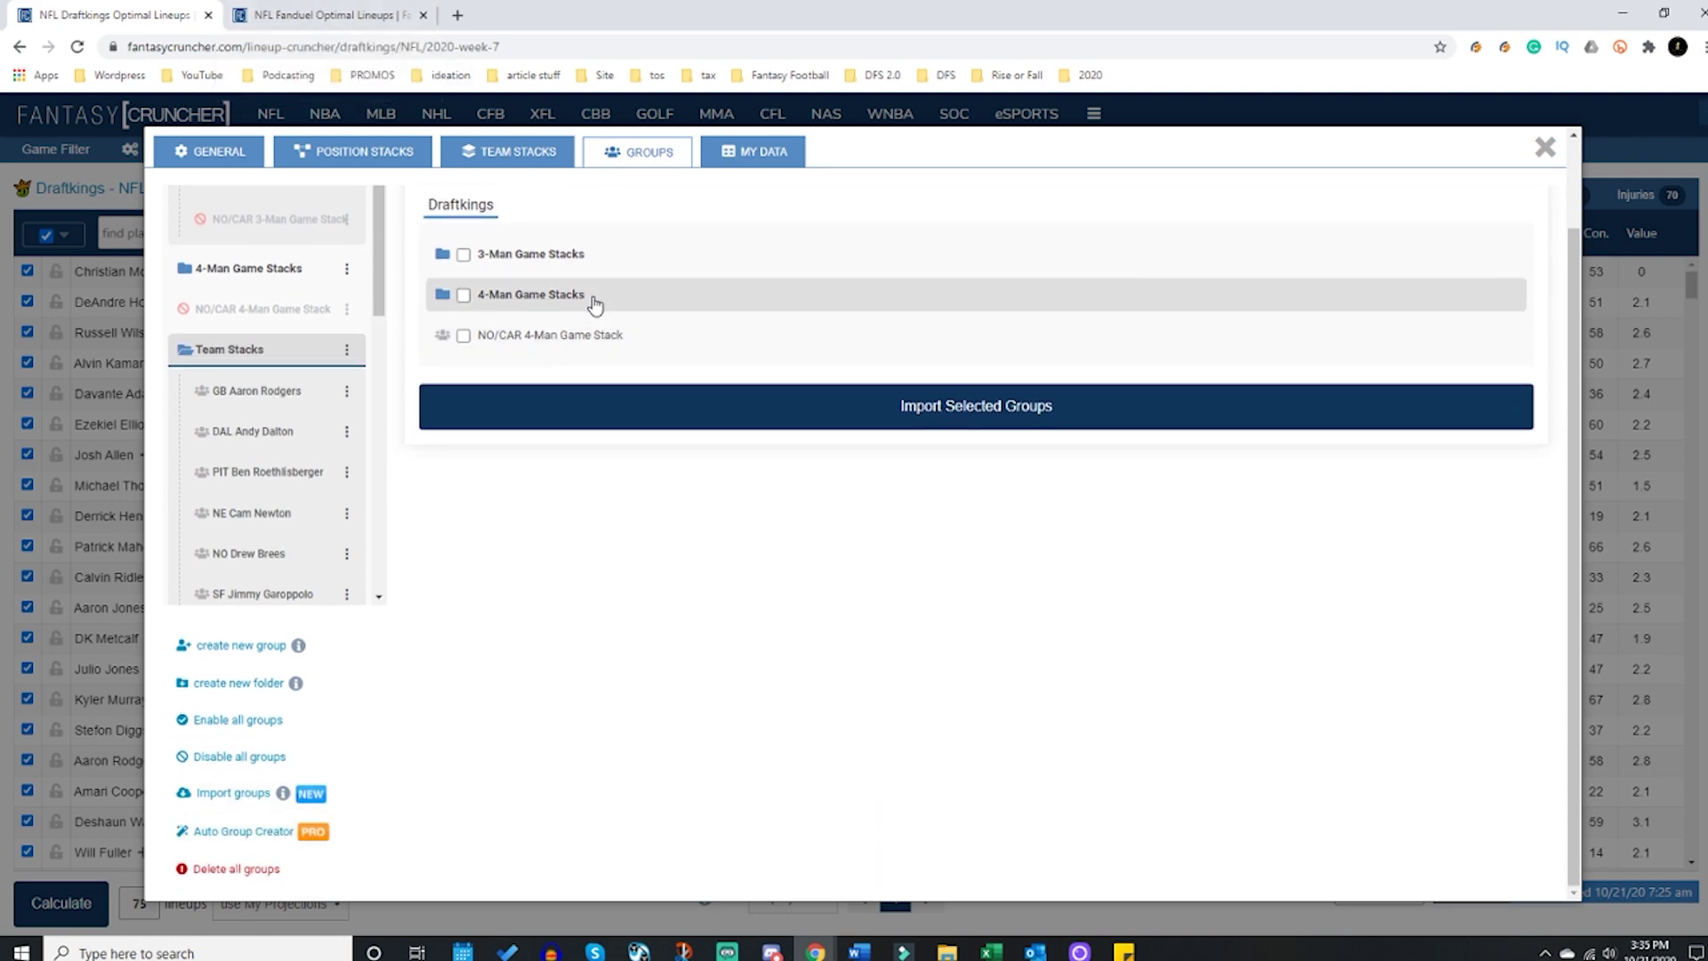
scroll(587, 294, up, 1)
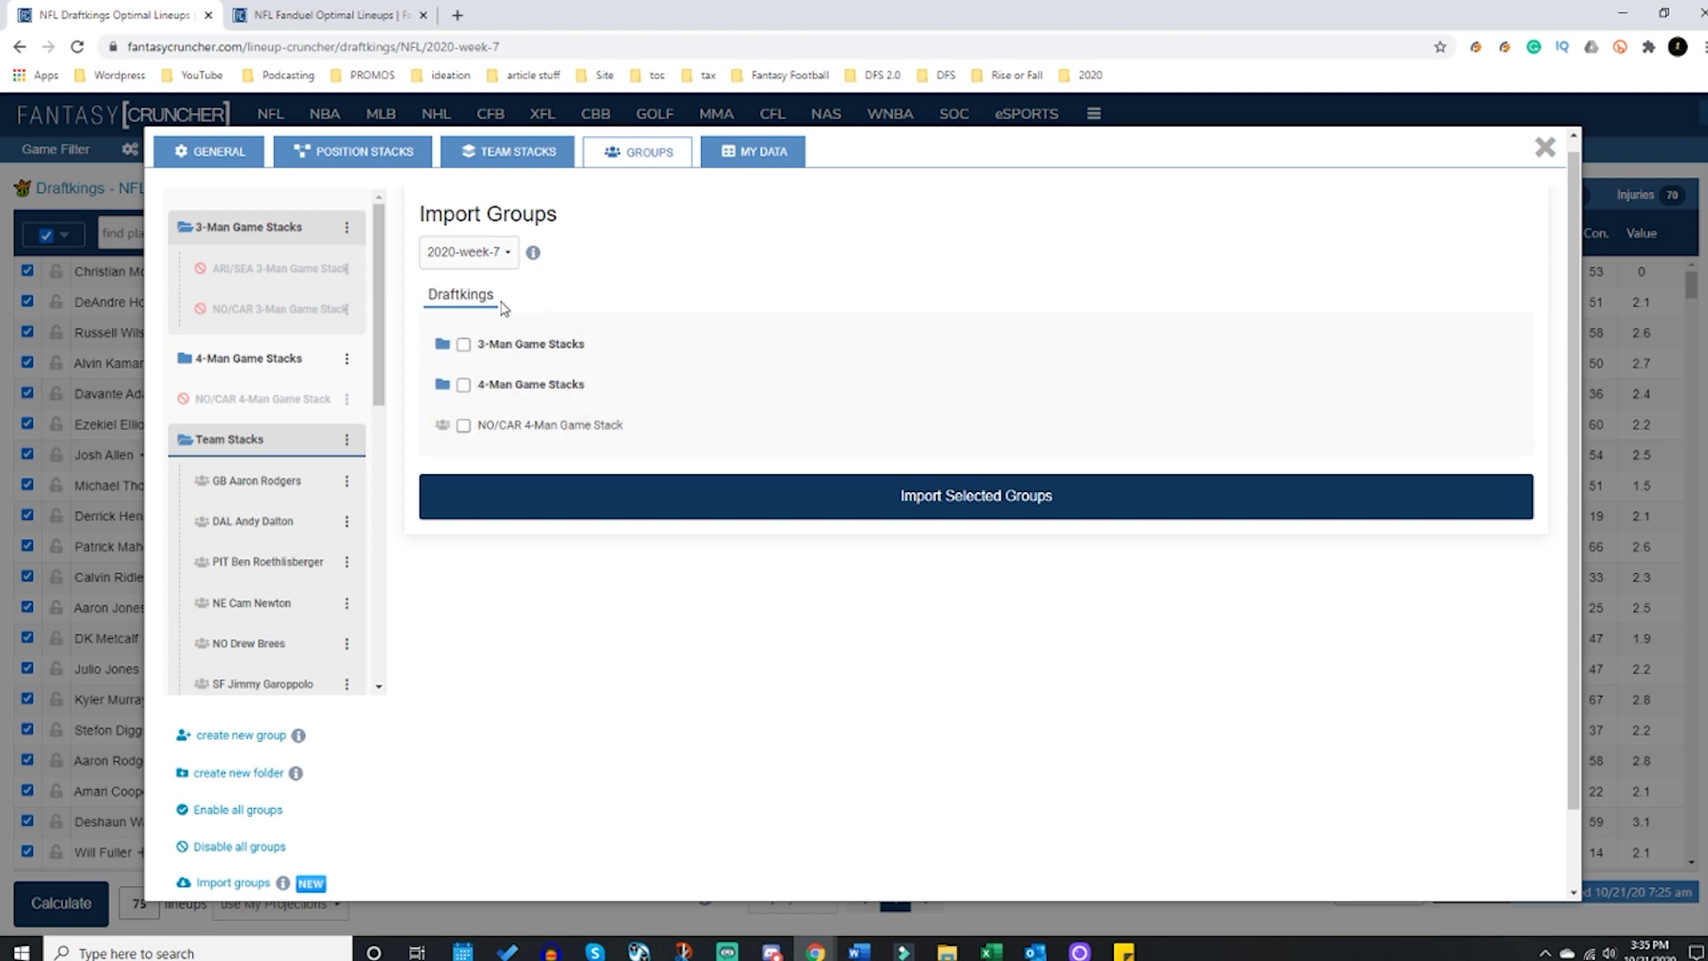
click(343, 9)
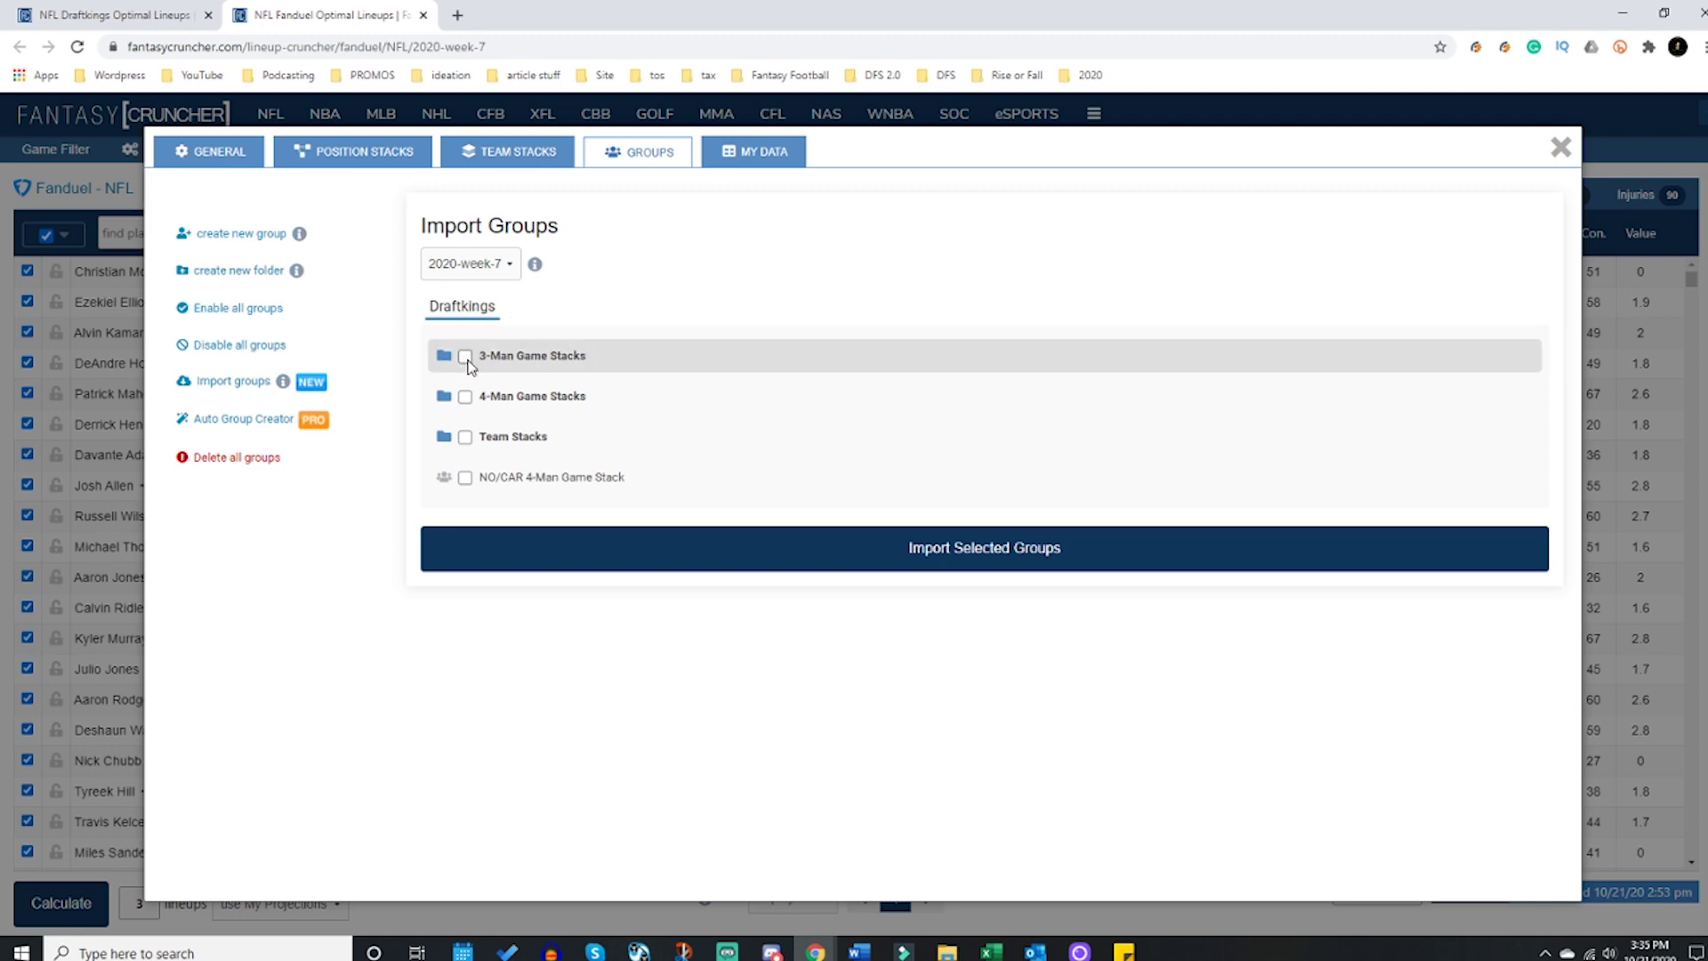
Step: Select 4-Man Game Stacks, 3-Man Game Stacks and Team Stacks and import them
click(465, 397)
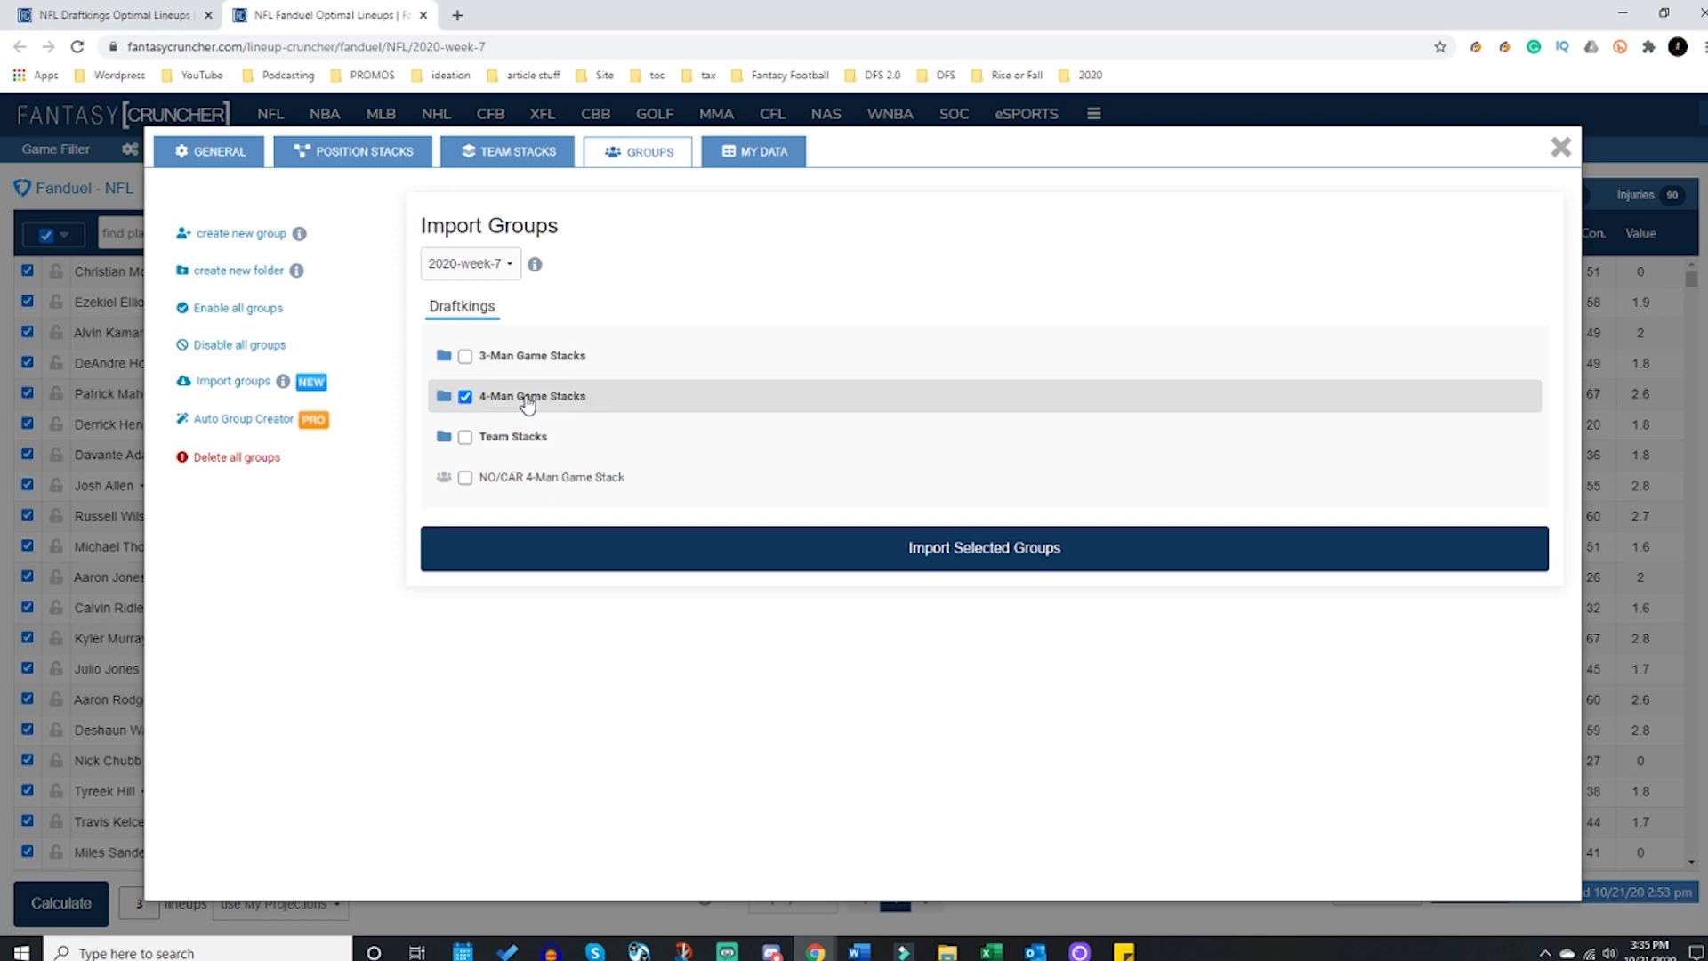
click(469, 351)
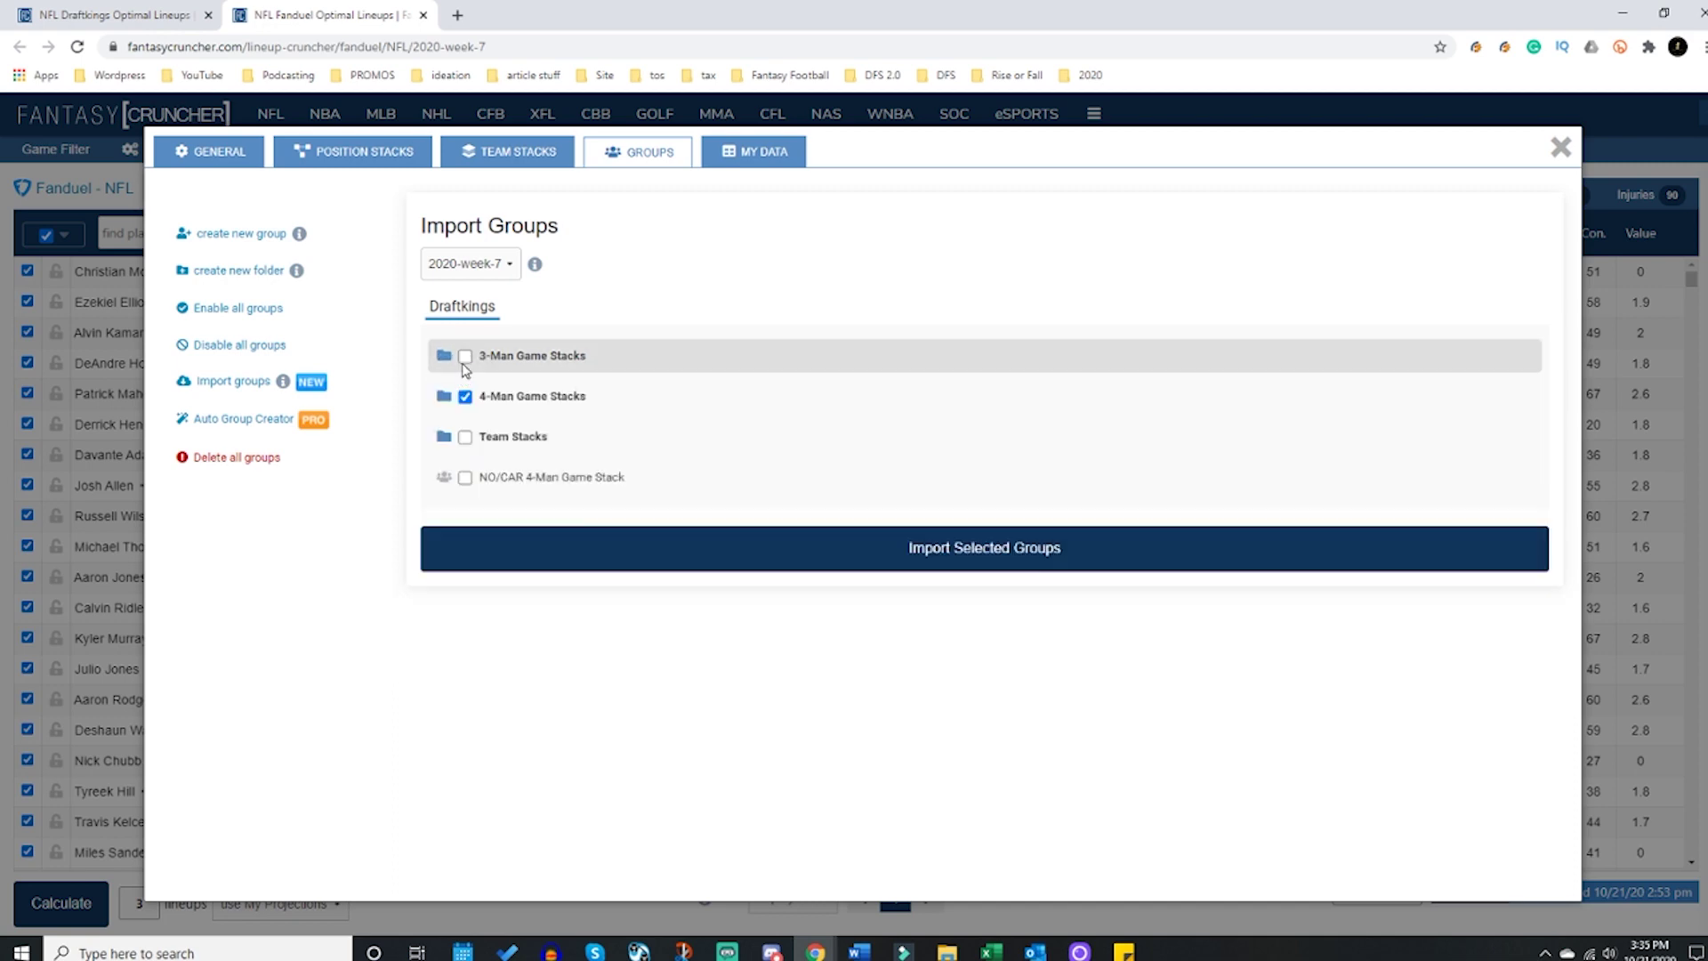
click(466, 358)
click(465, 436)
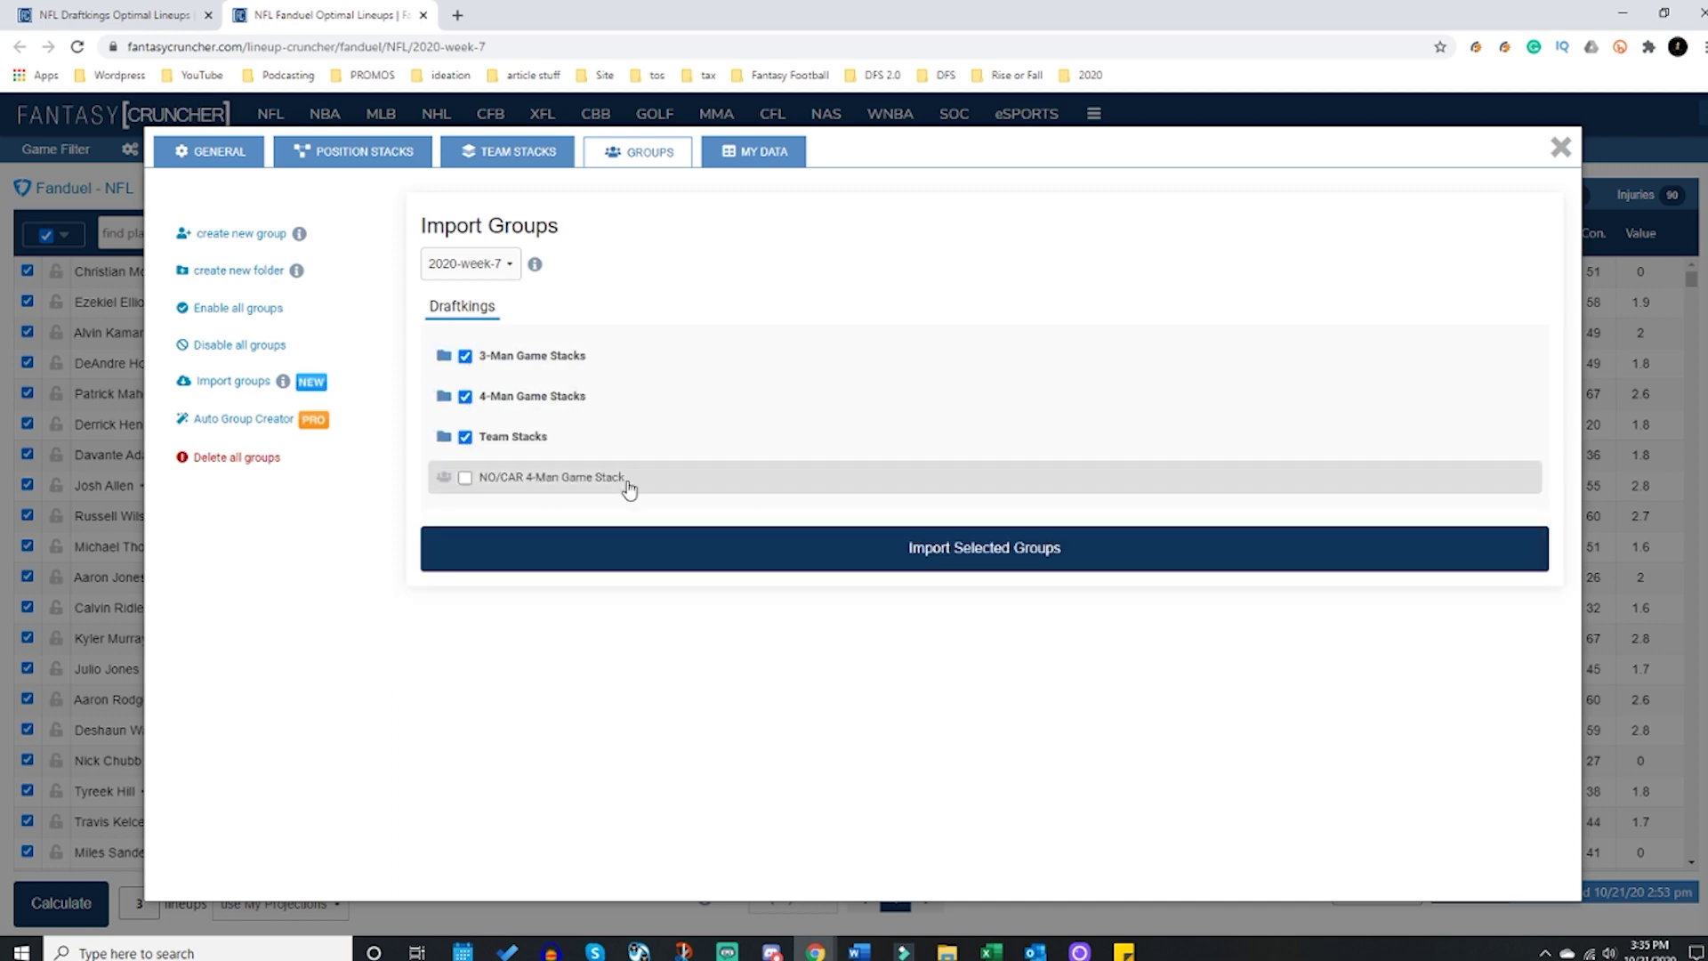
click(866, 553)
click(937, 565)
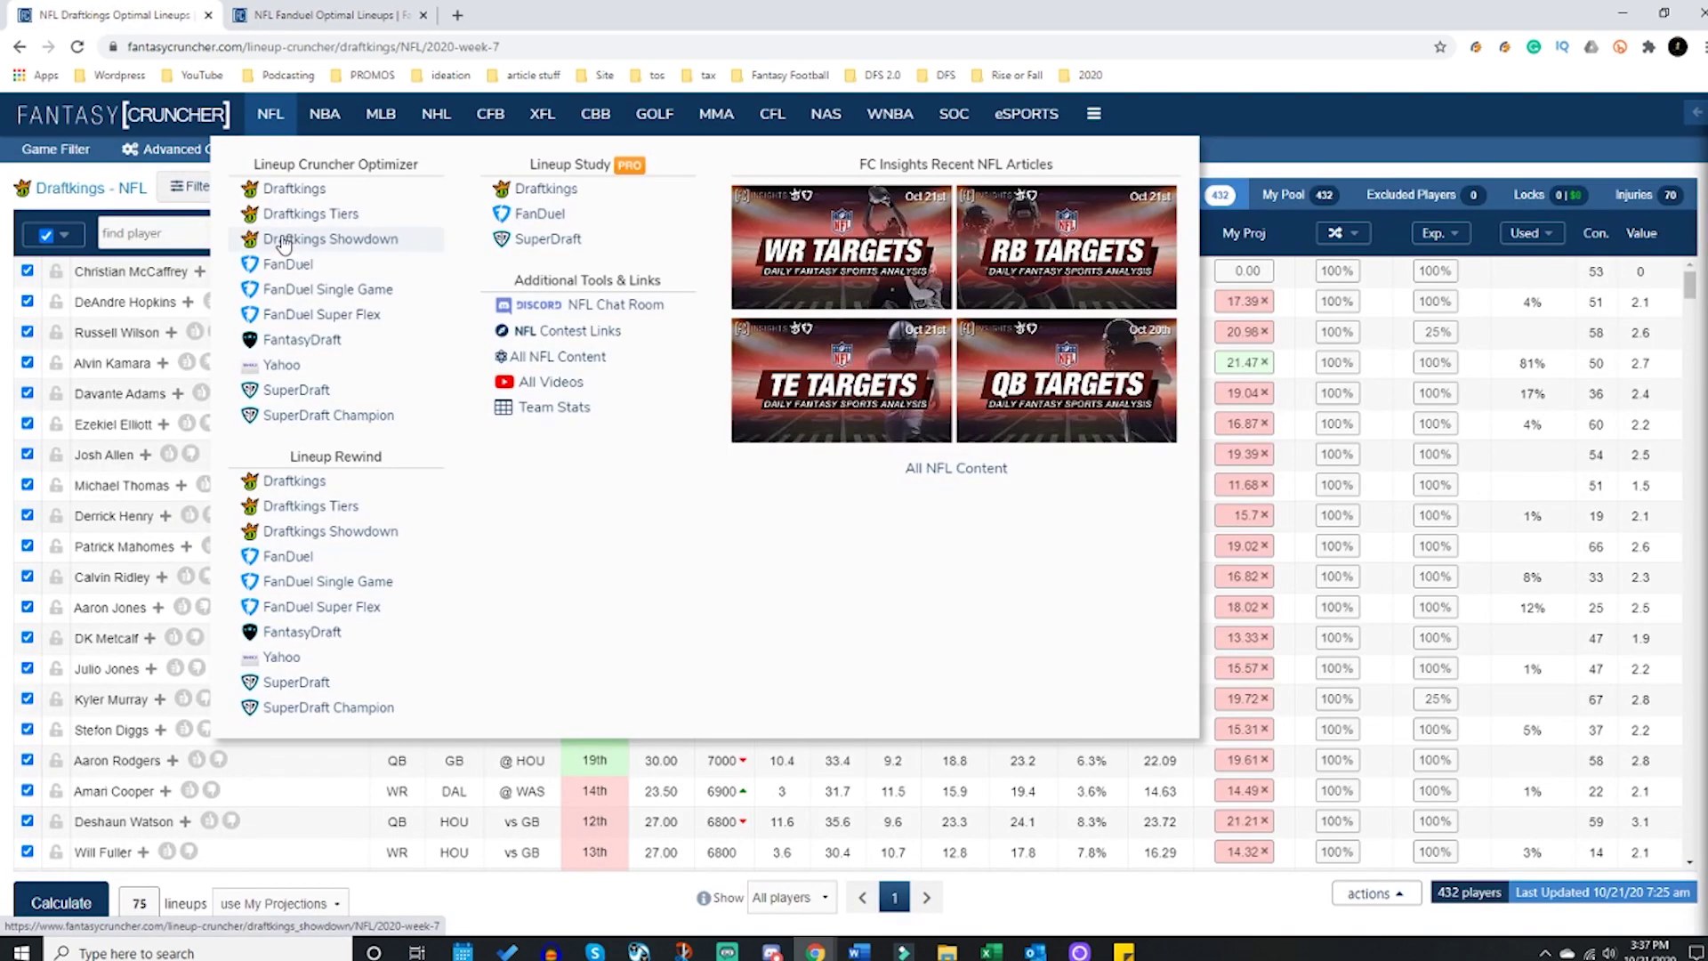
Step: Open DraftKings Showdown and filter it to the 10/22 8:20 pm NYG vs PHI slate
click(283, 242)
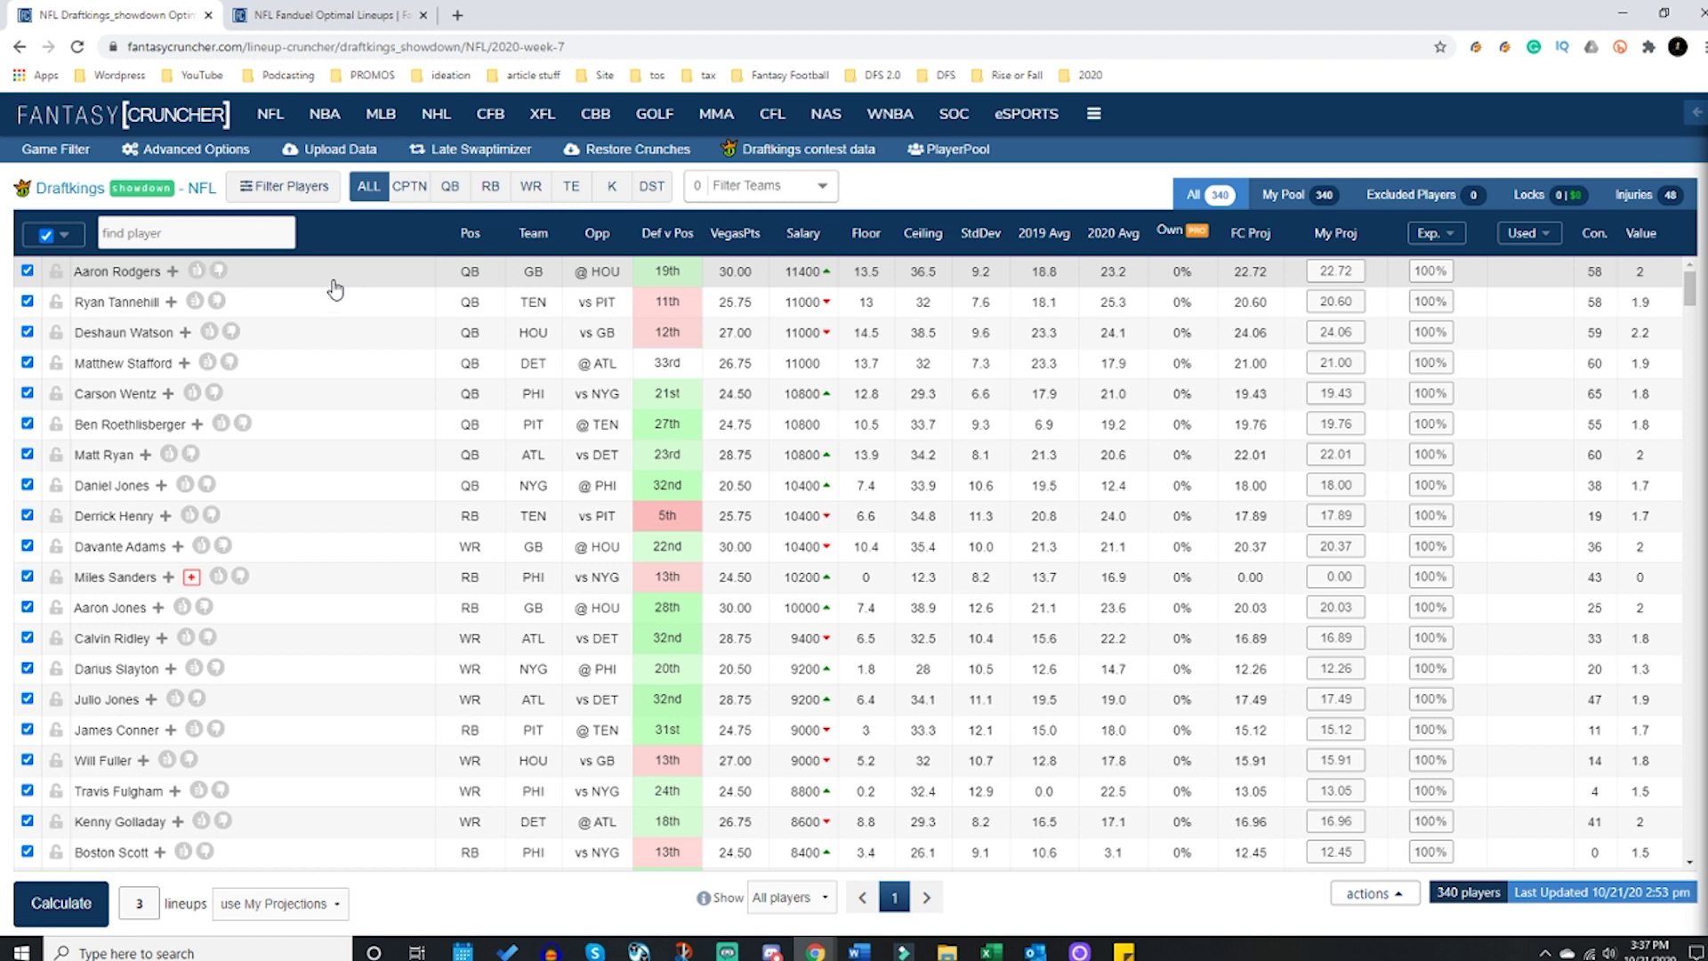
click(55, 153)
click(169, 221)
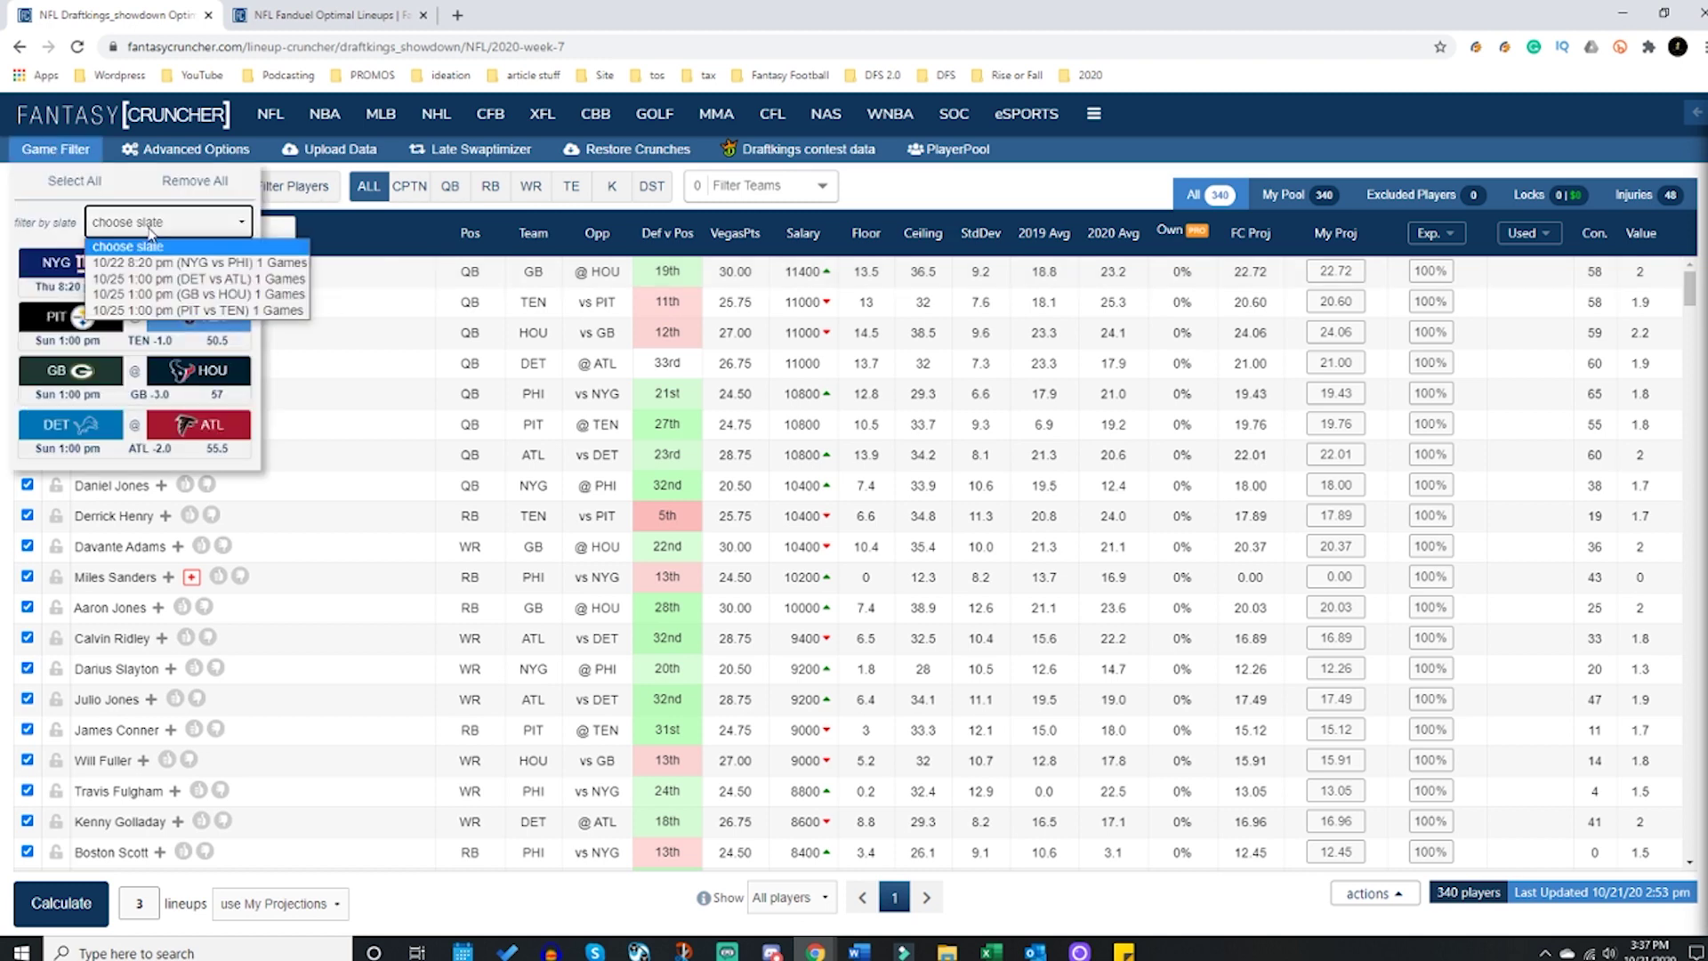
click(175, 264)
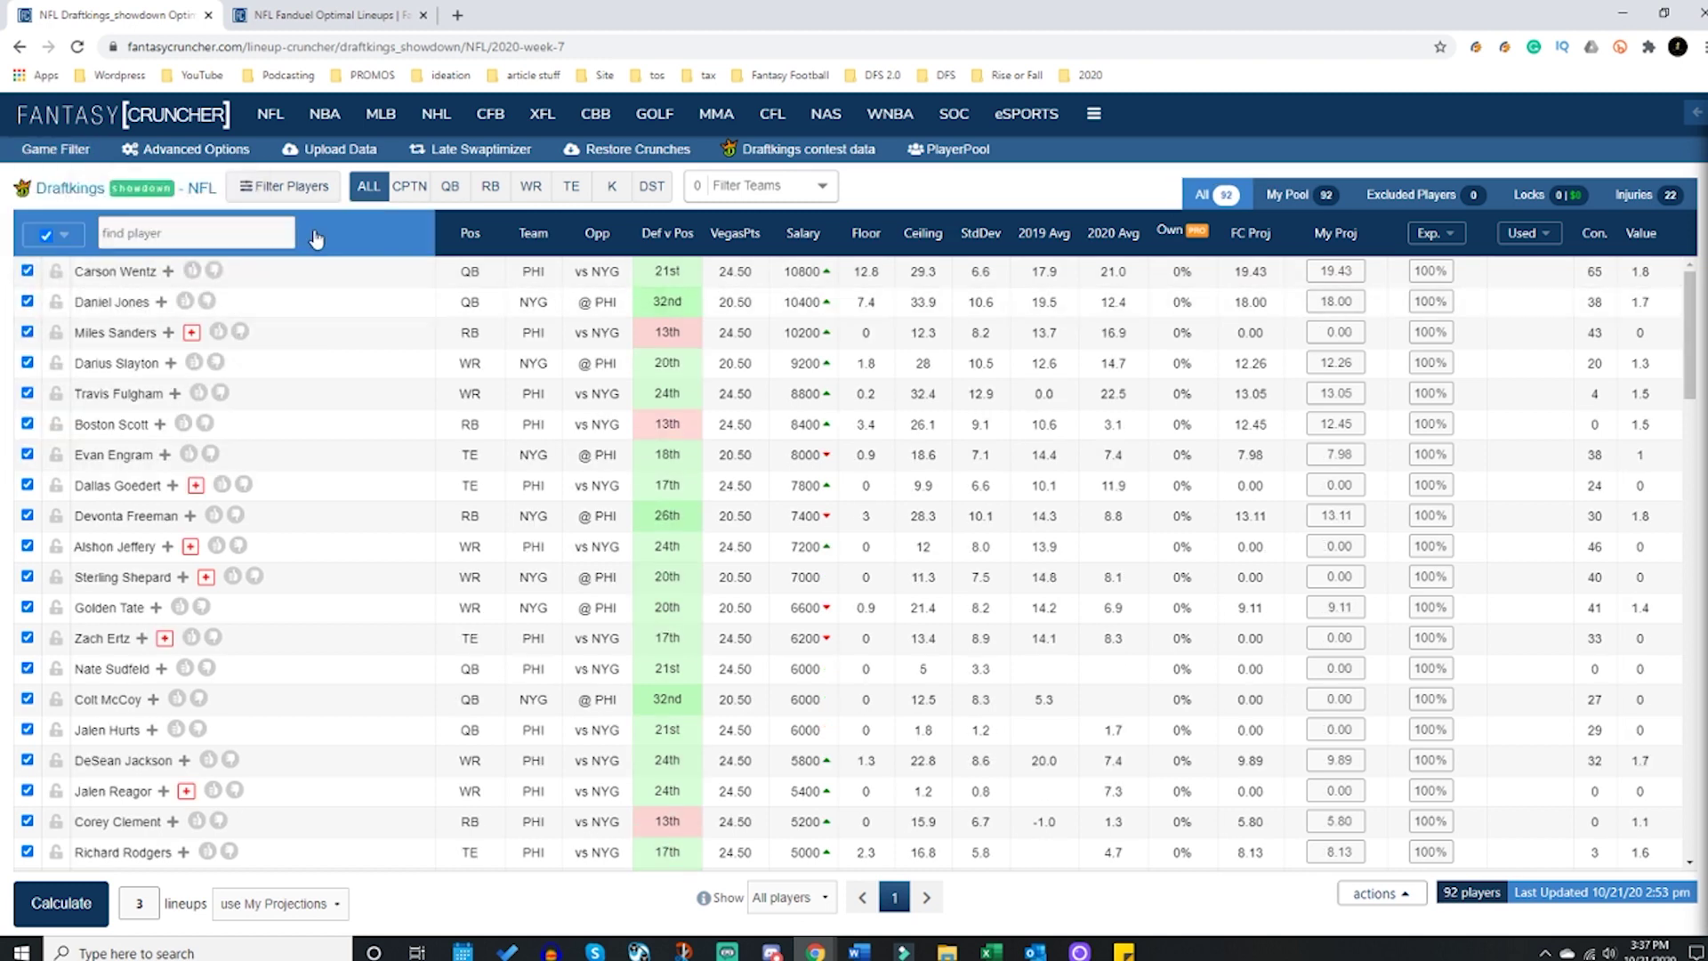
click(63, 150)
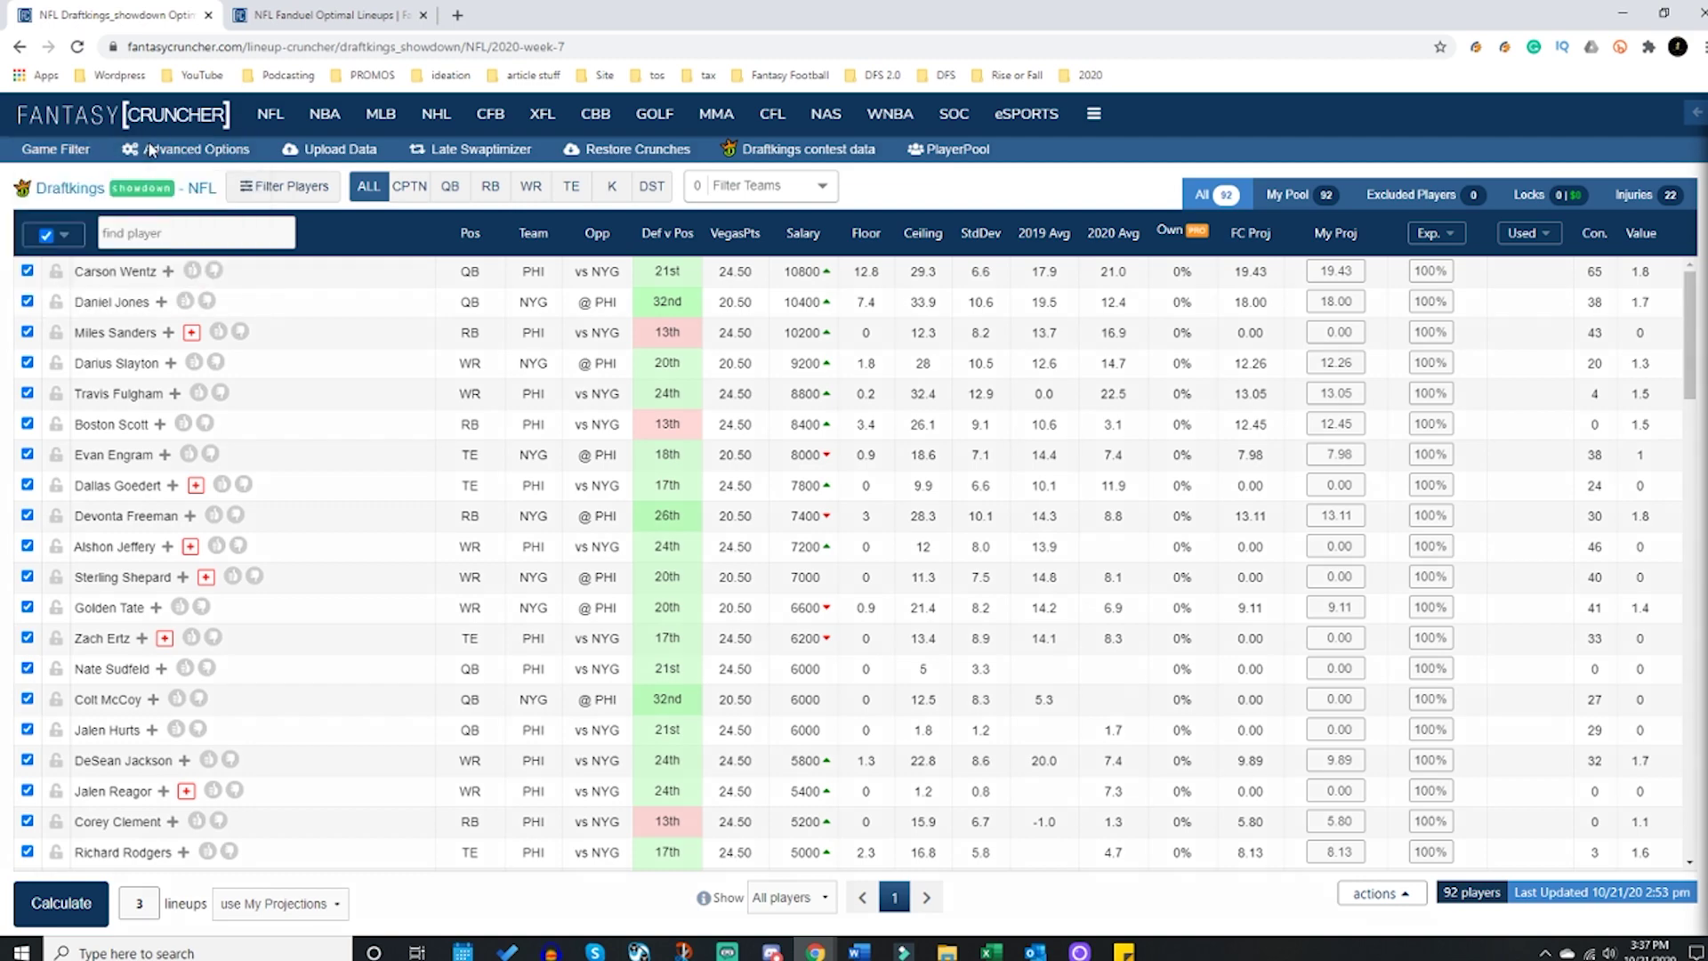
Step: Create a New Group from the Groups tab of Advanced Options
click(185, 149)
click(654, 158)
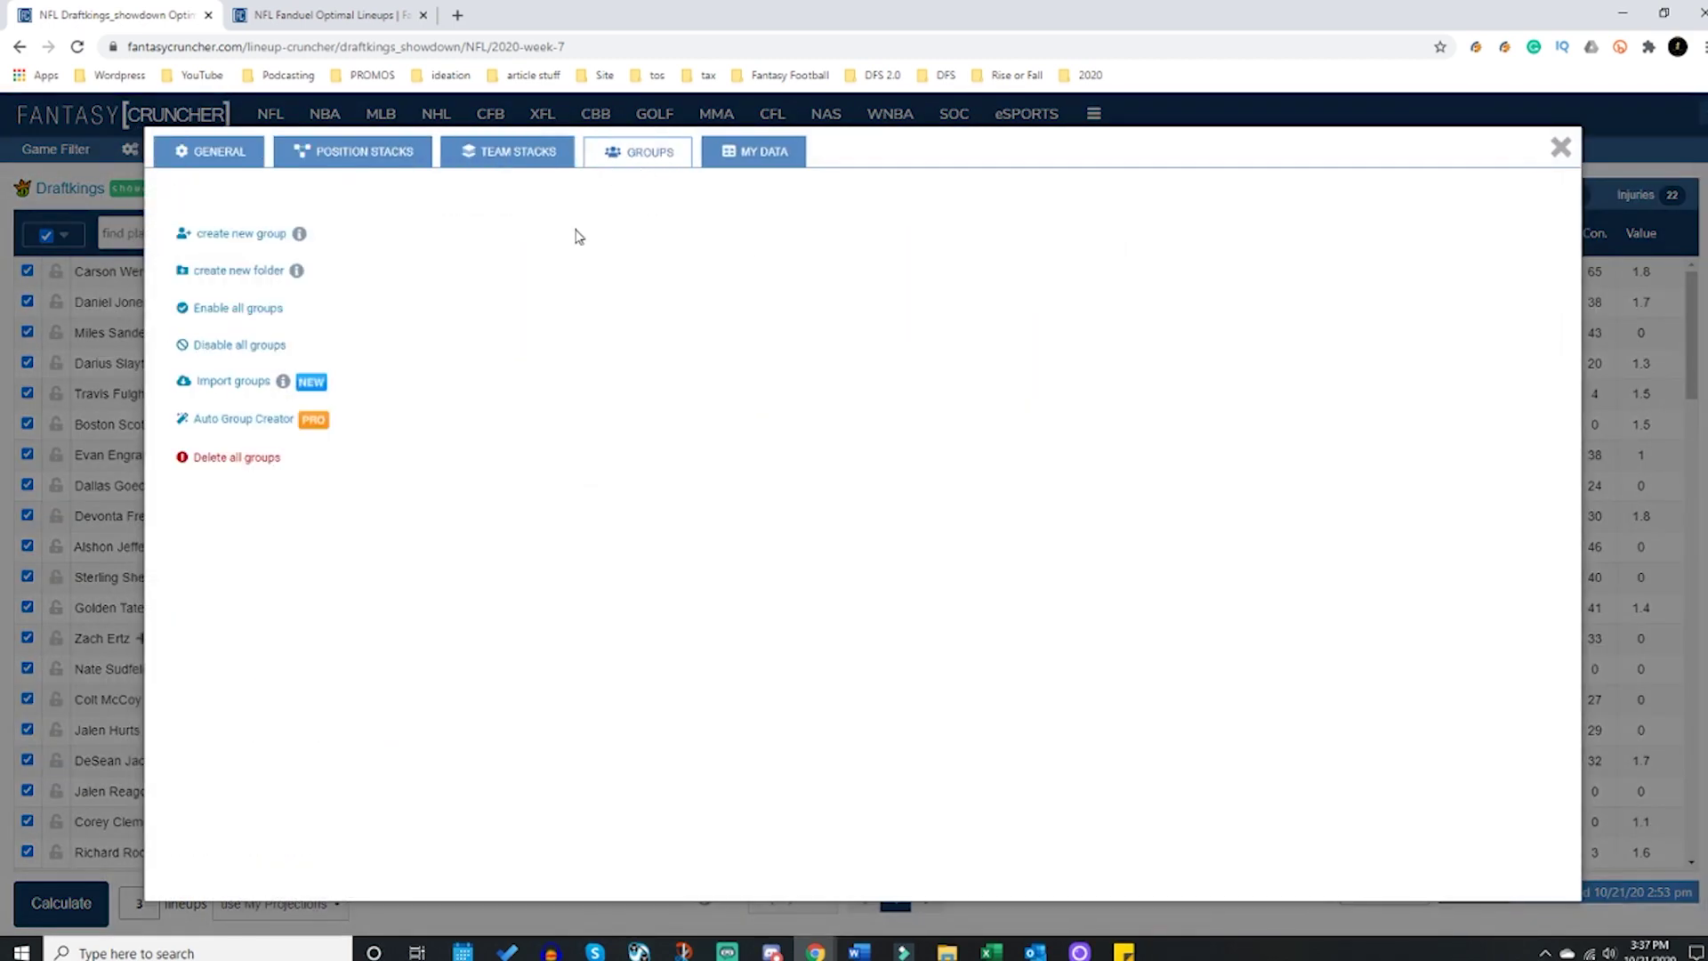
click(229, 235)
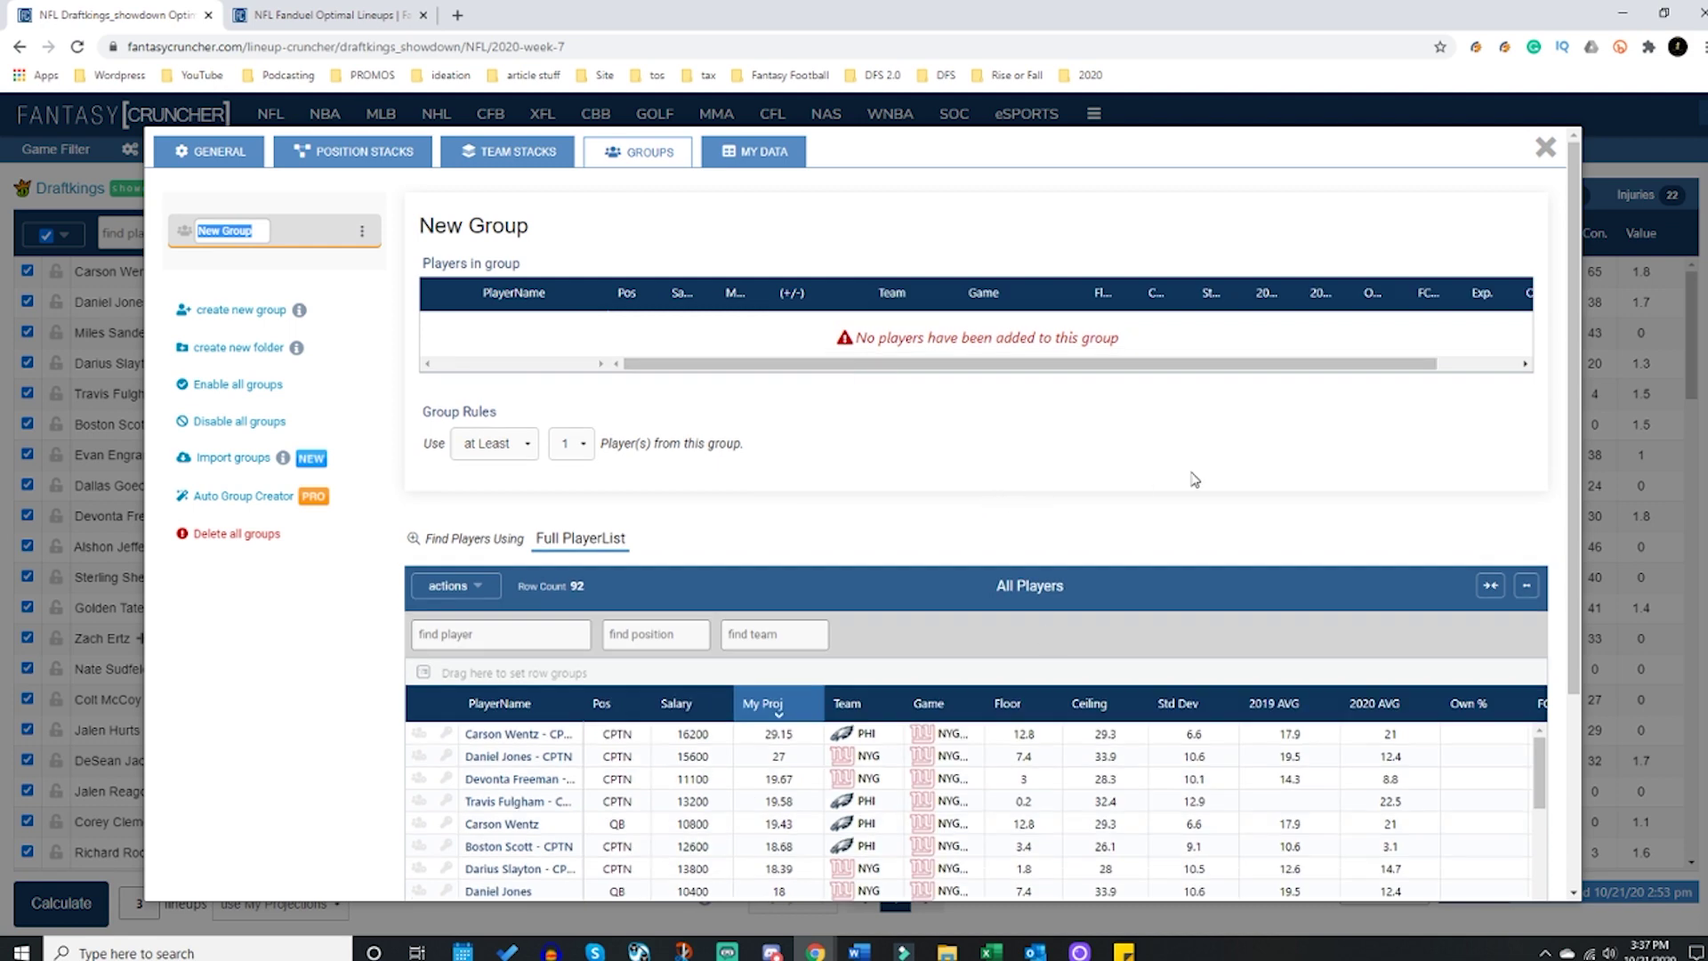
Step: Filter available players to PHI, sort by name, and make Carson Wentz the key player
click(756, 642)
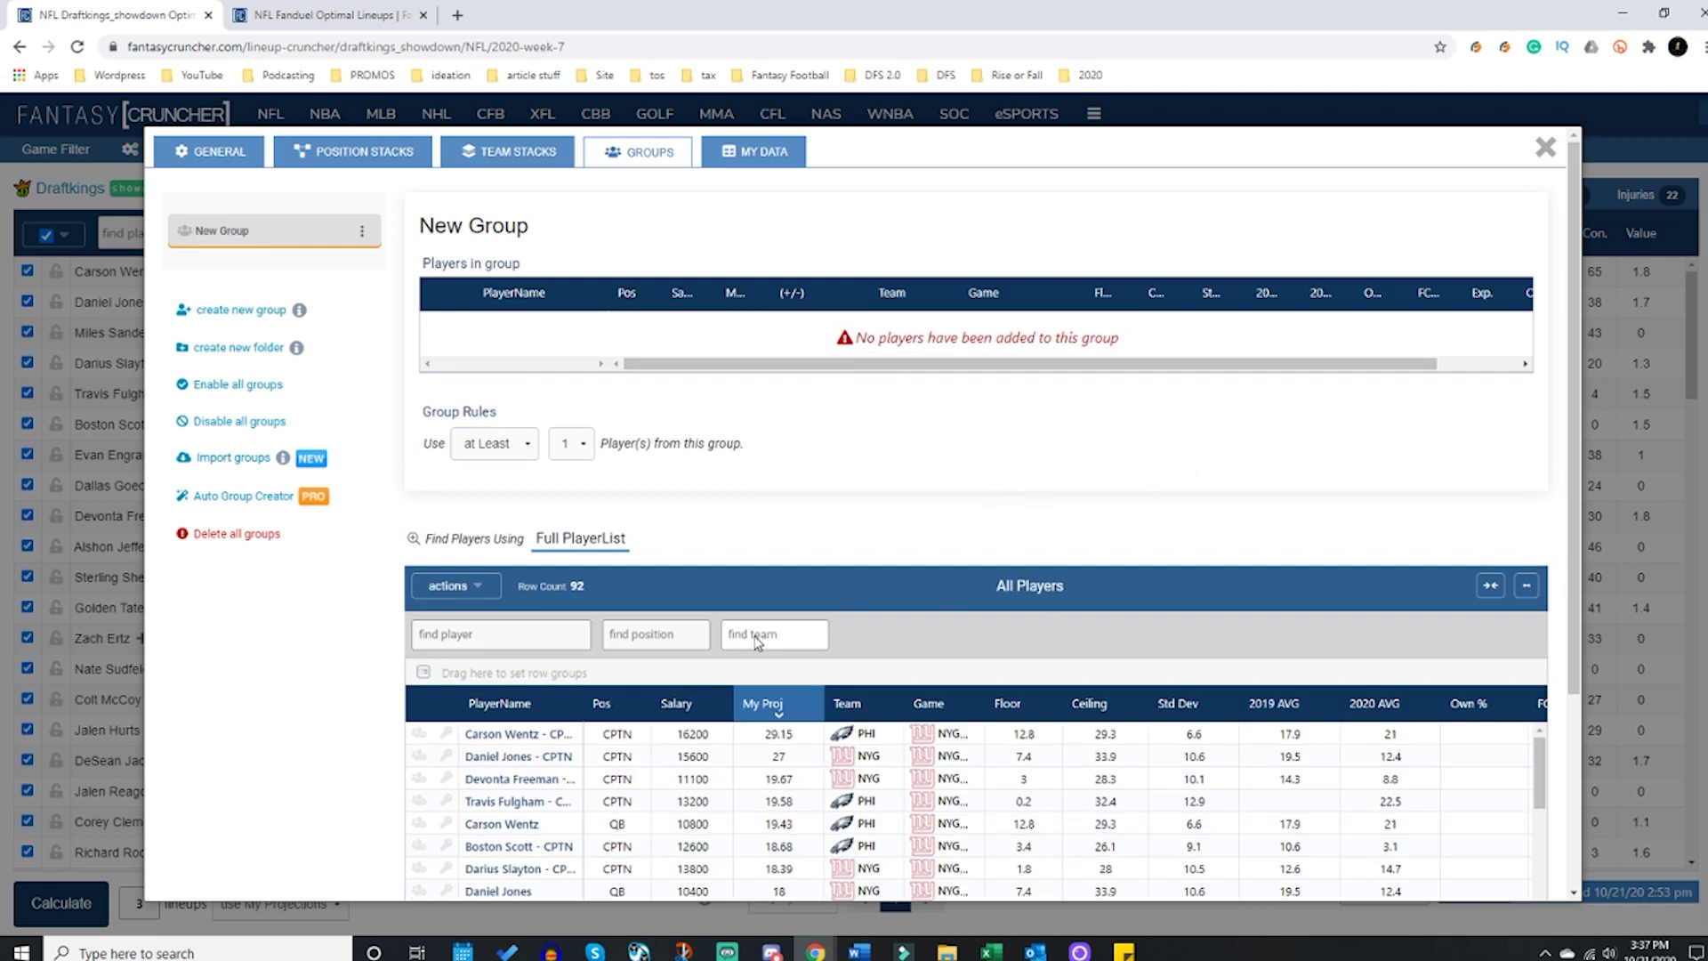
text(phi)
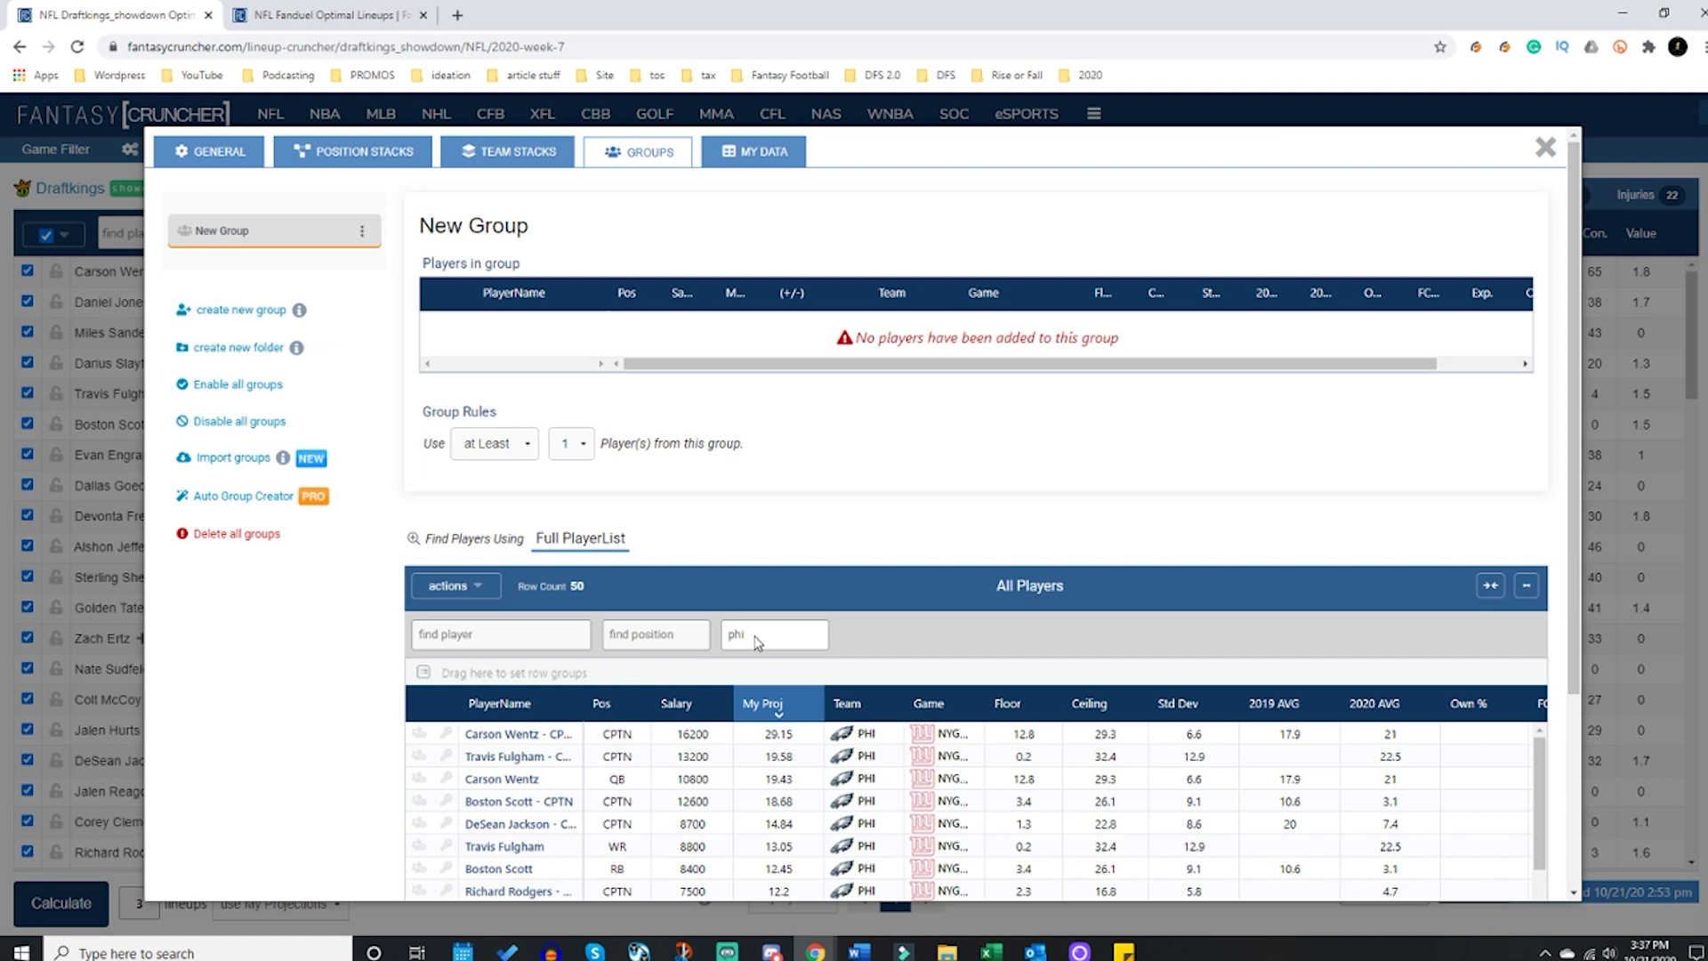
scroll(1118, 465, down, 2)
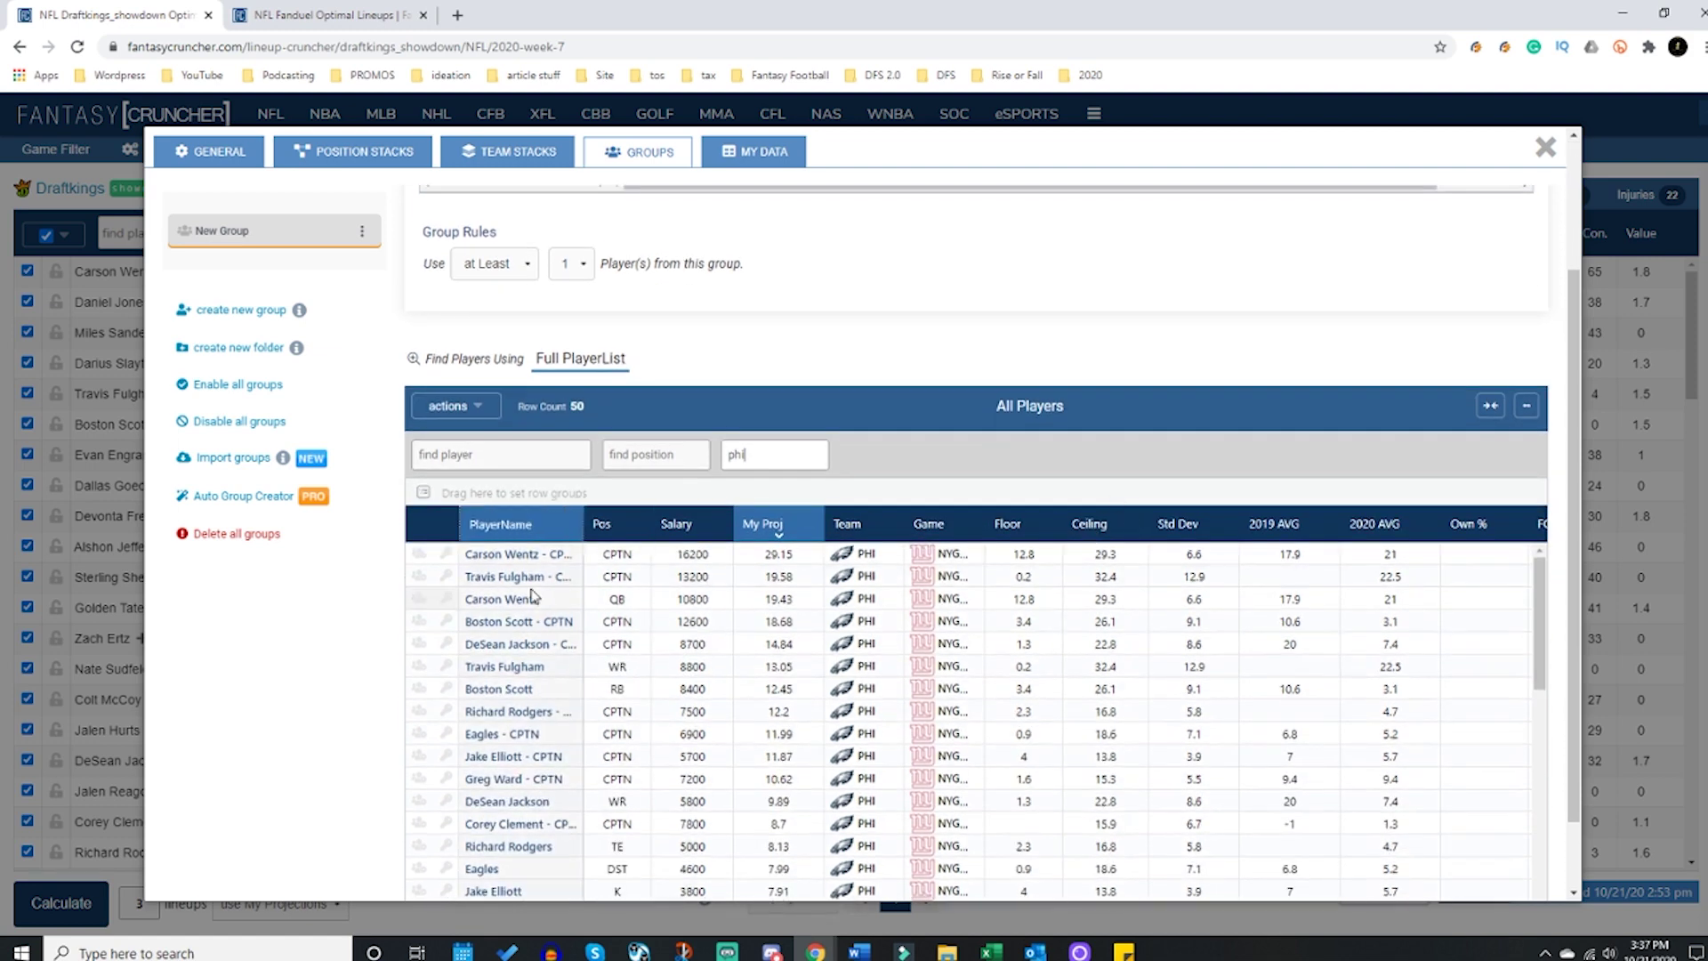
click(543, 525)
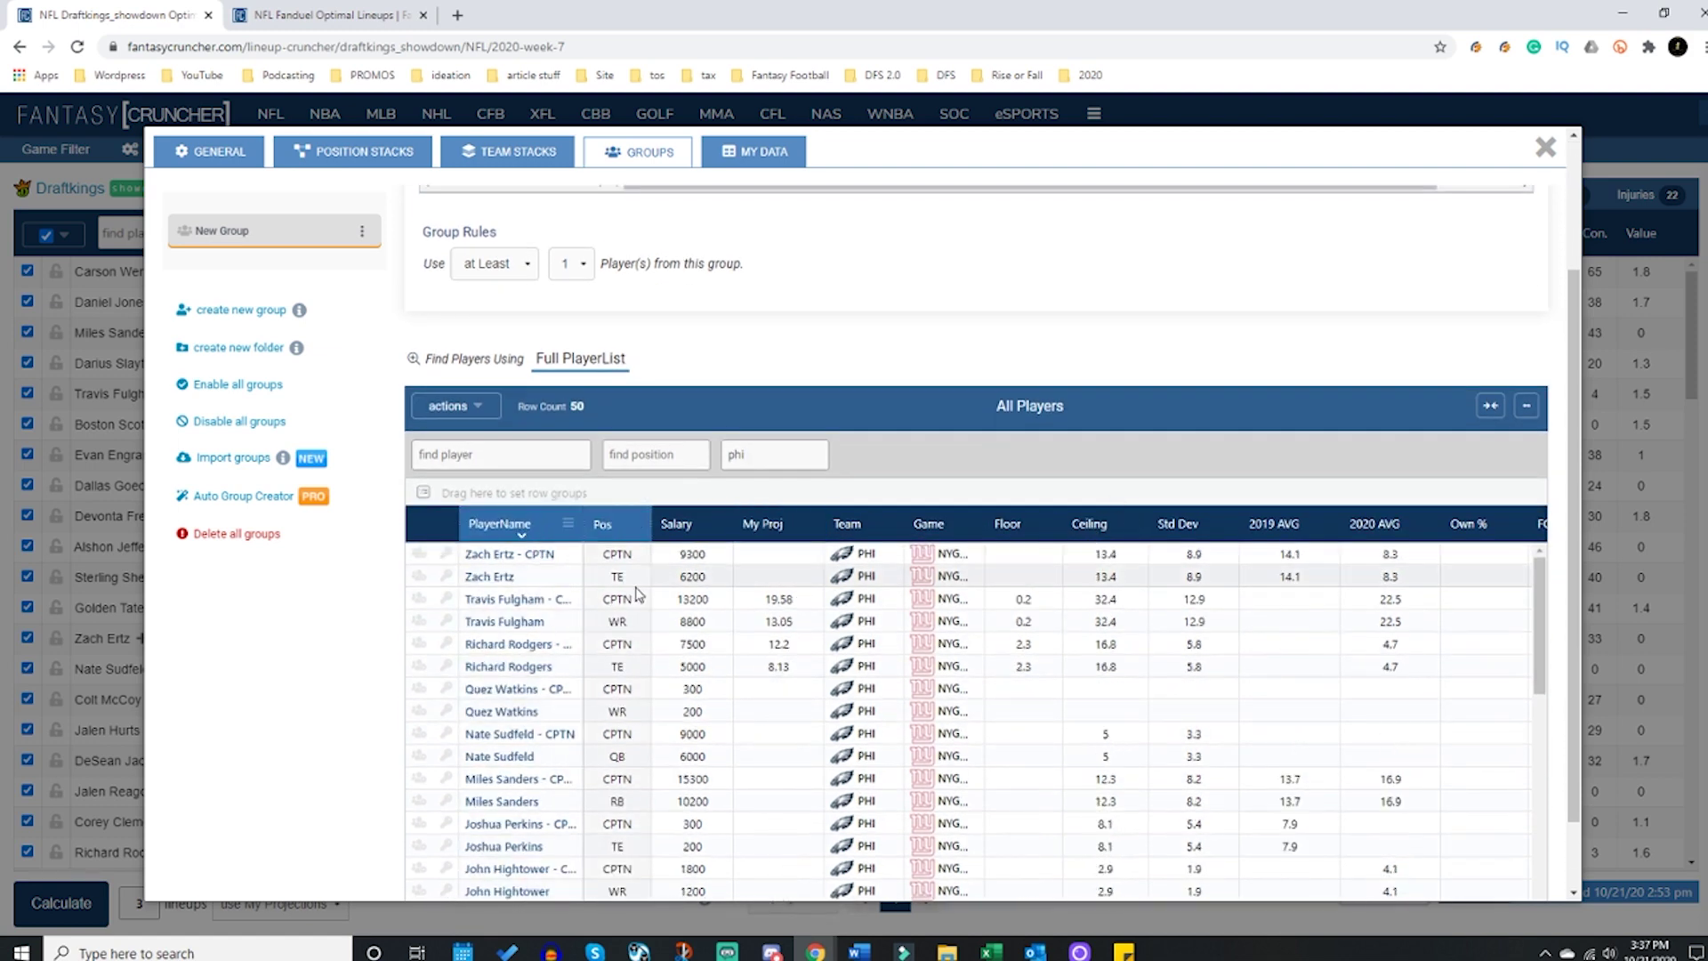
scroll(659, 630, down, 5)
scroll(659, 630, down, 5)
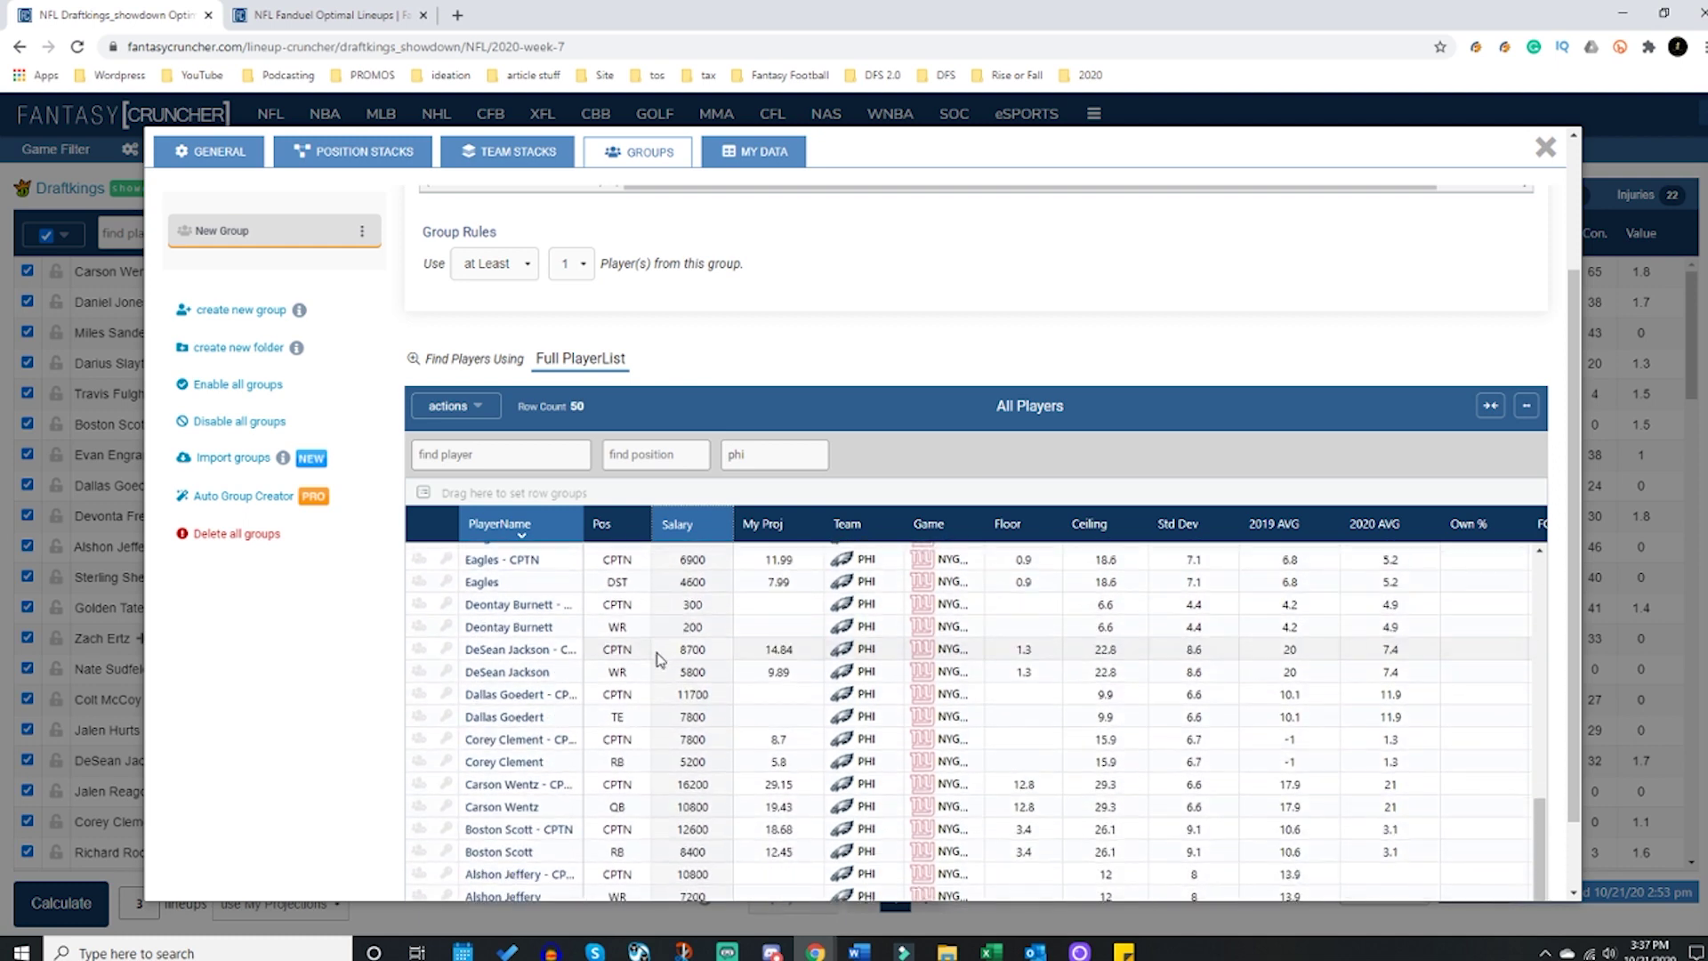
click(447, 785)
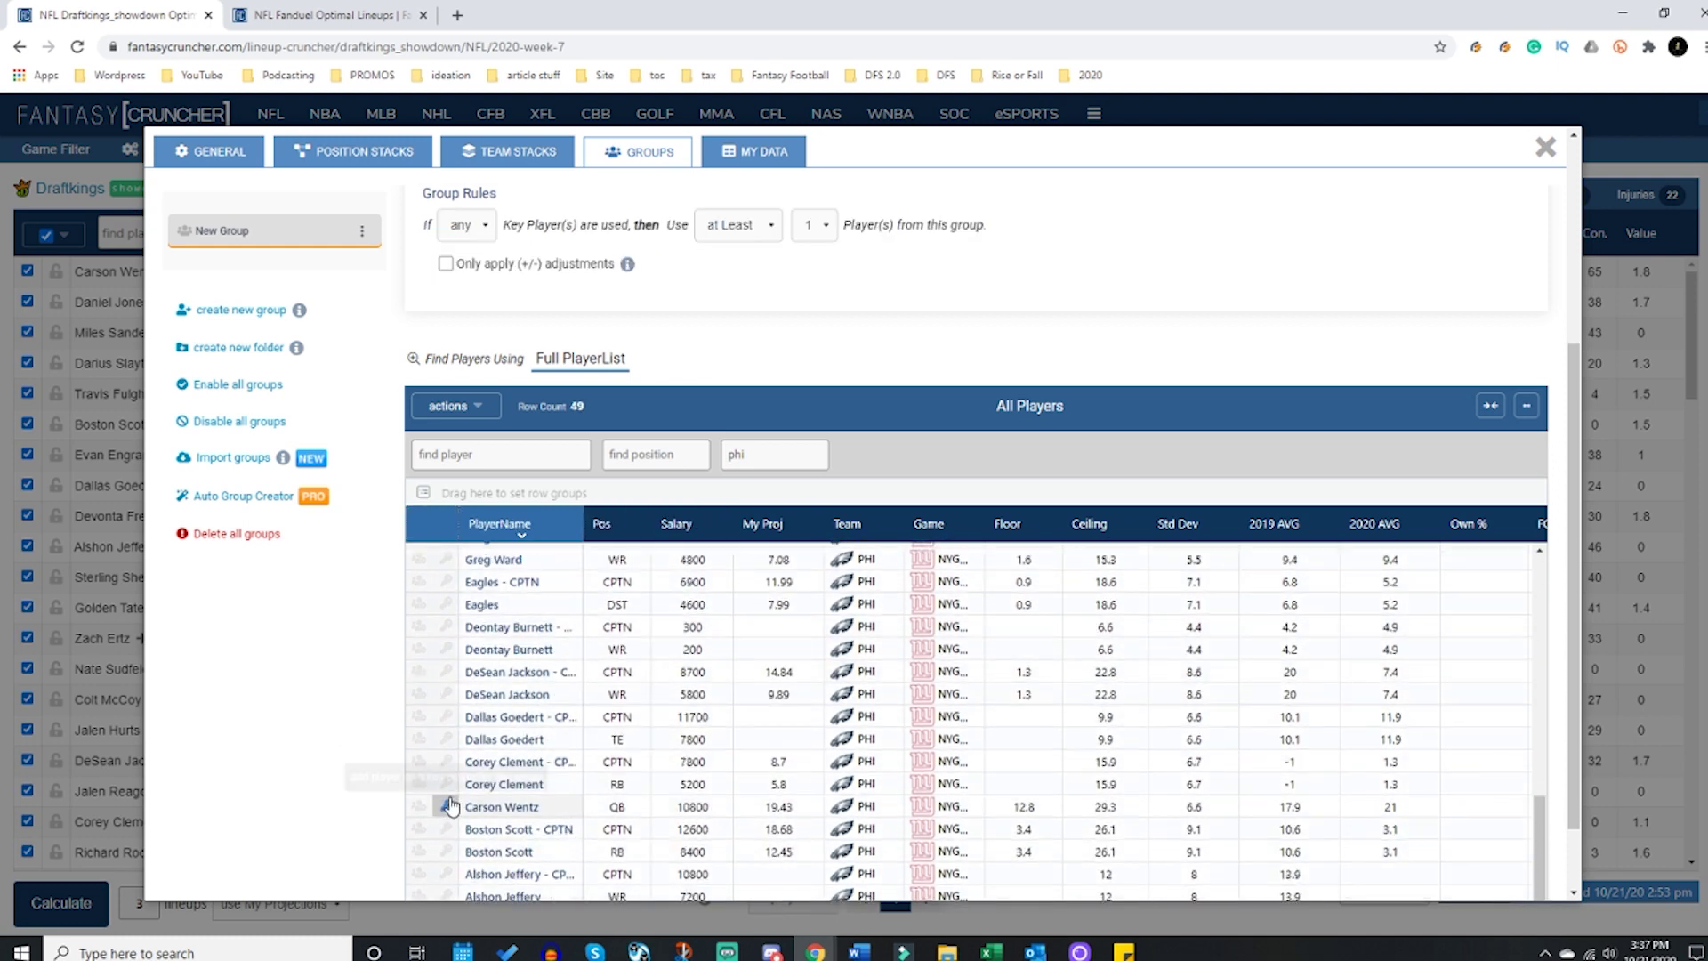
scroll(1101, 251, up, 4)
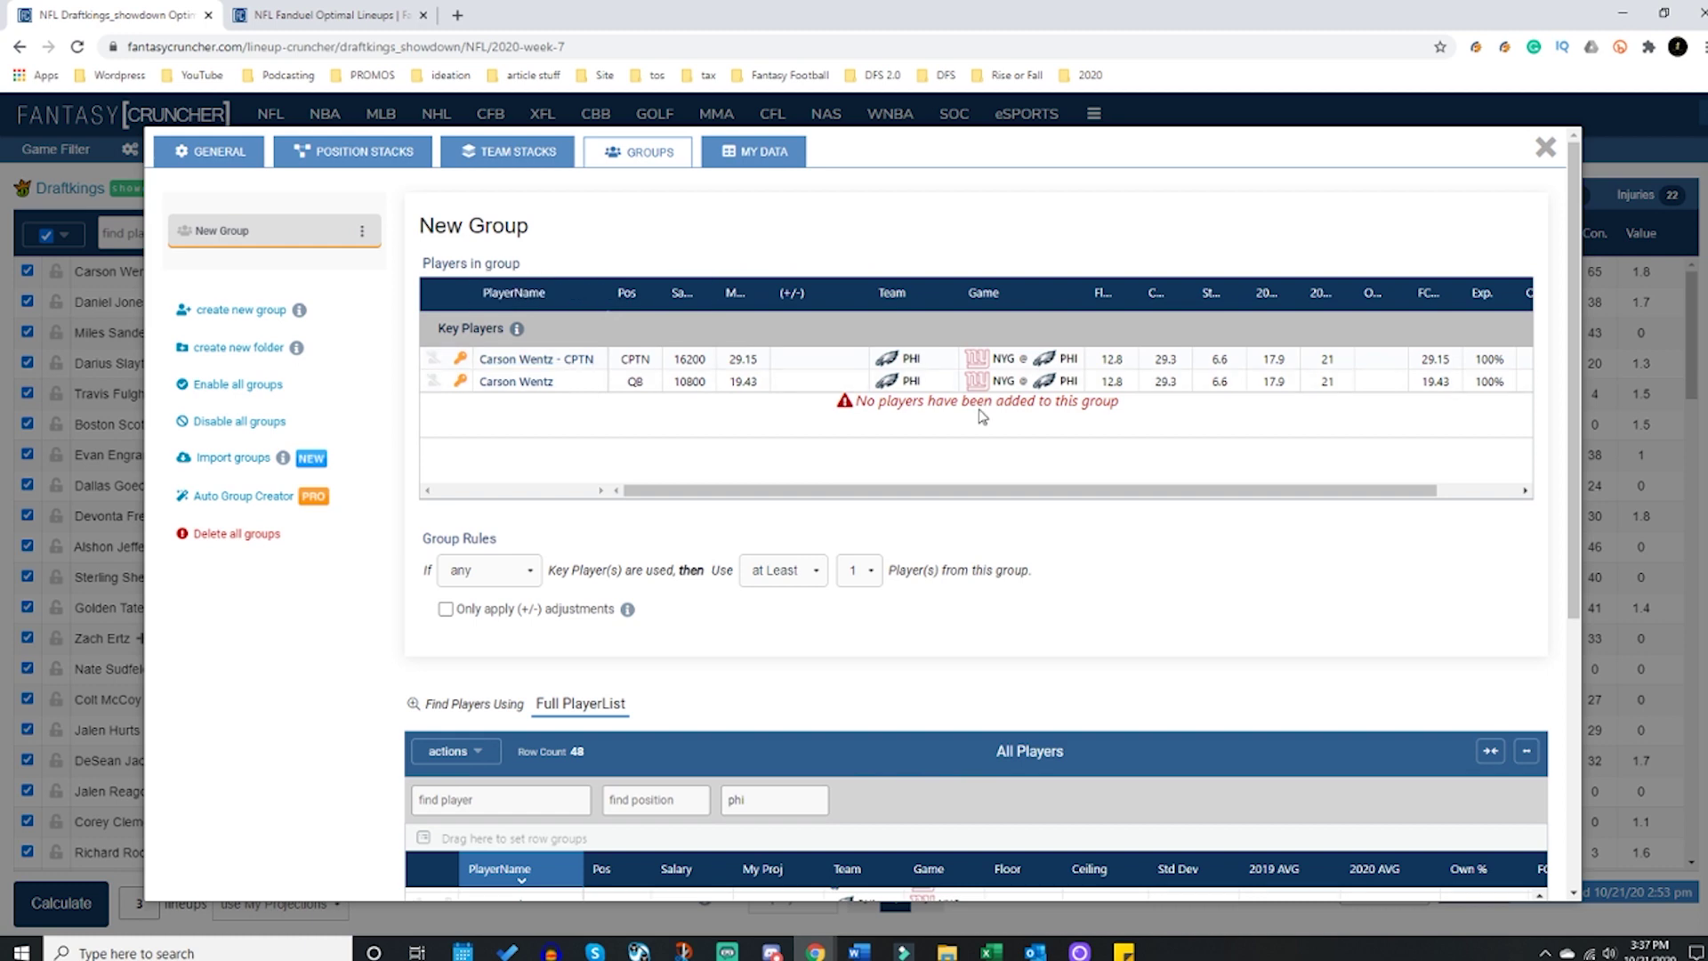
Step: Sort players by salary and add Miles Sanders, Travis Fulgham and Alshon Jeffery to the group
scroll(1059, 588, down, 2)
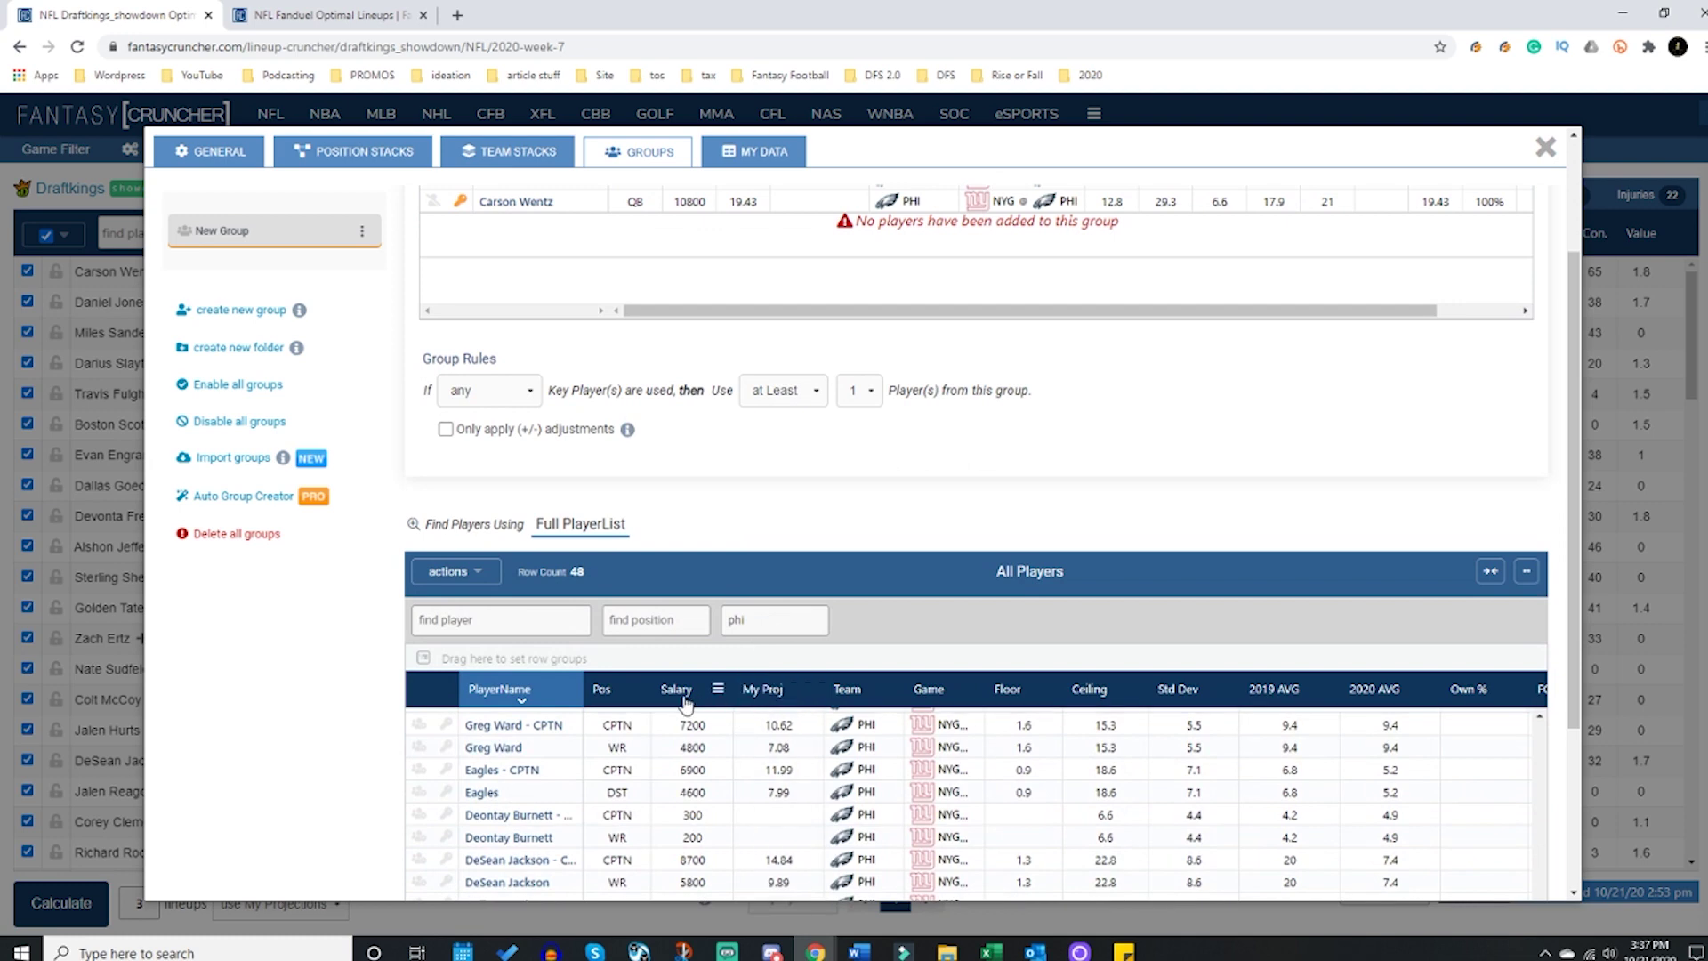
click(692, 692)
scroll(1001, 570, down, 3)
scroll(518, 463, up, 8)
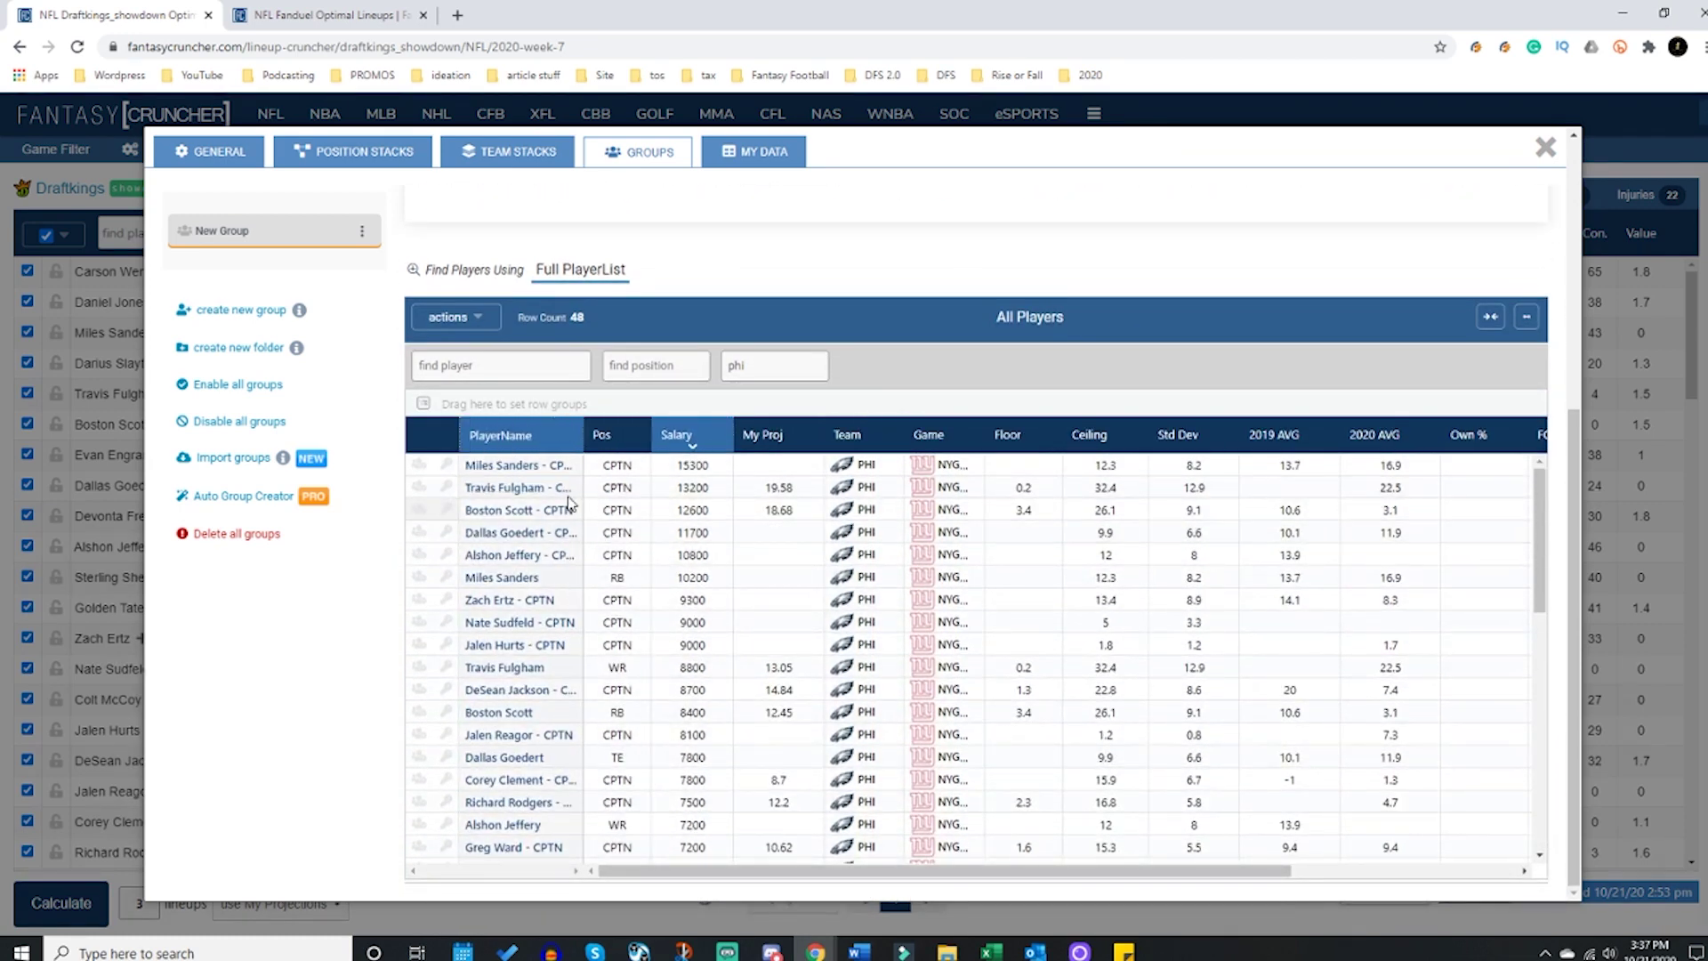
click(419, 580)
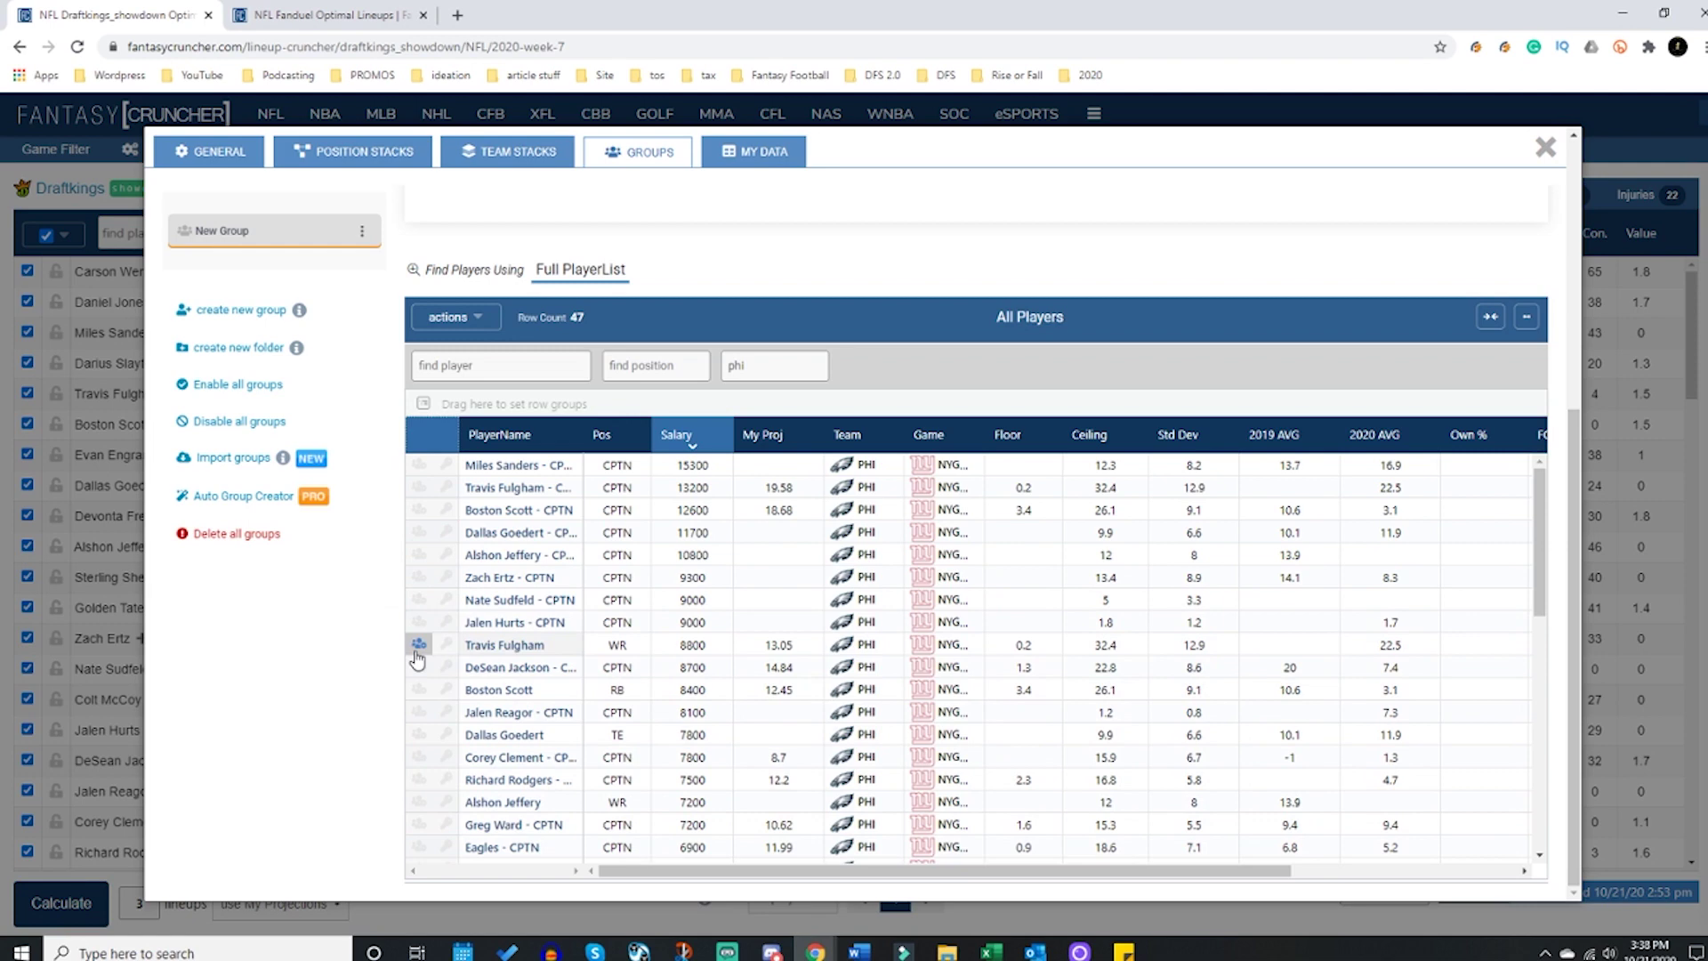
click(418, 646)
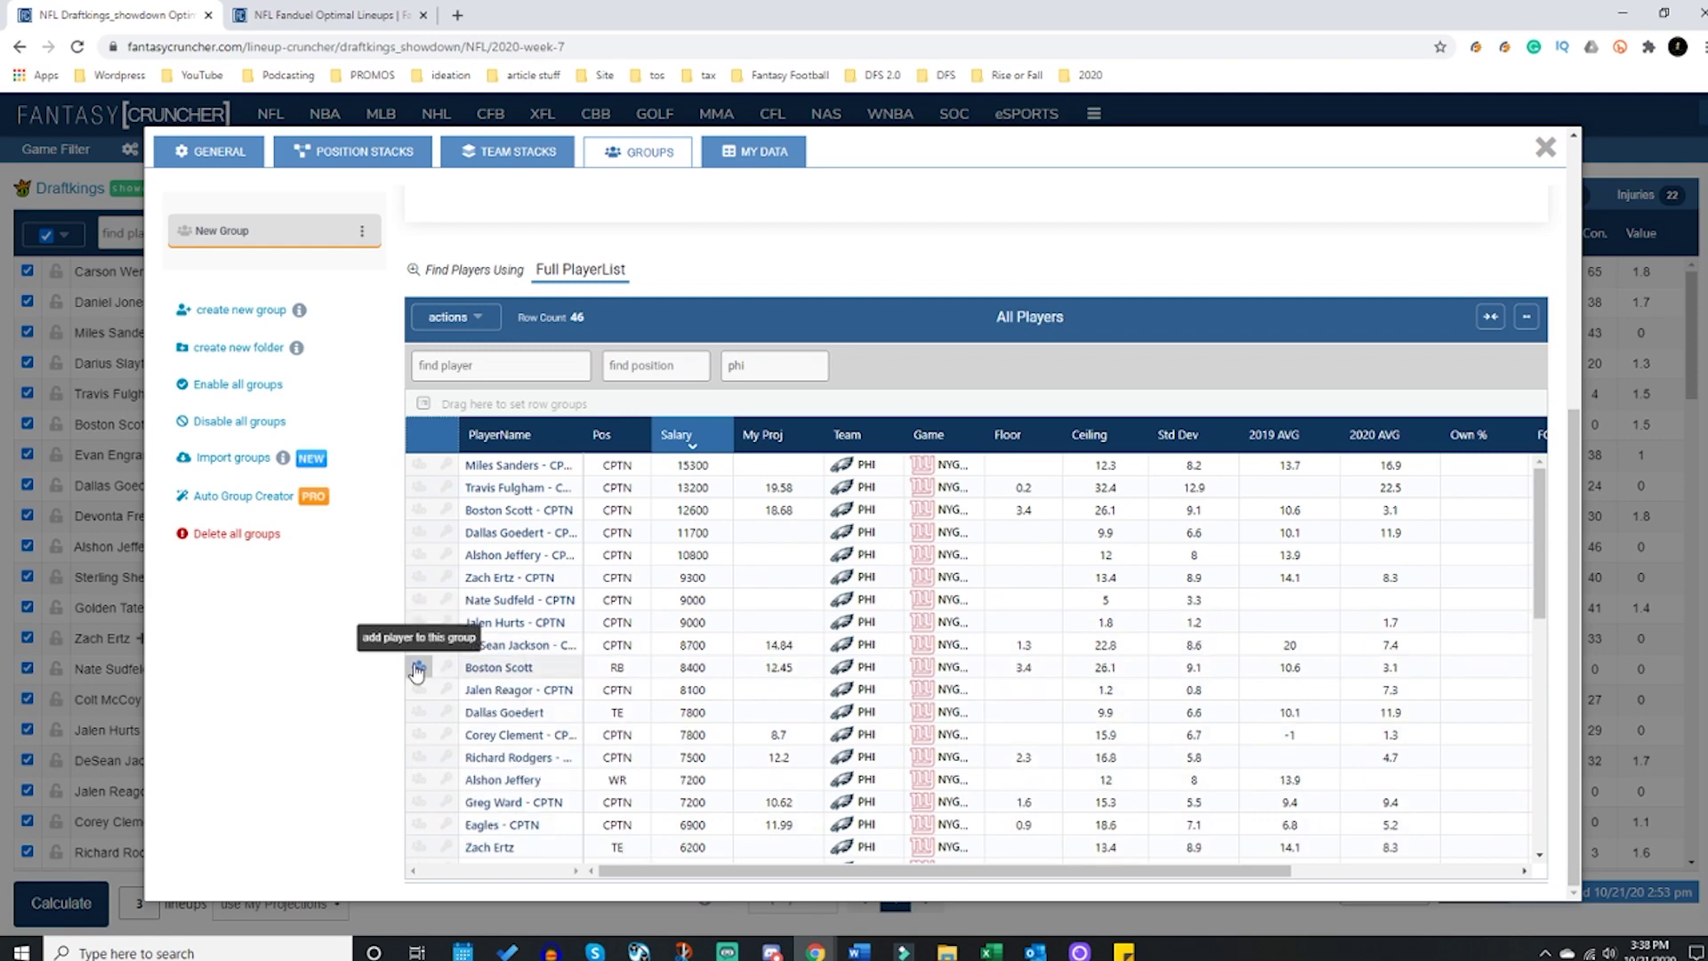
click(418, 780)
Step: Add Zach Ertz, DeSean Jackson, Jalen Reagor and Greg Ward to the group
scroll(419, 739, down, 1)
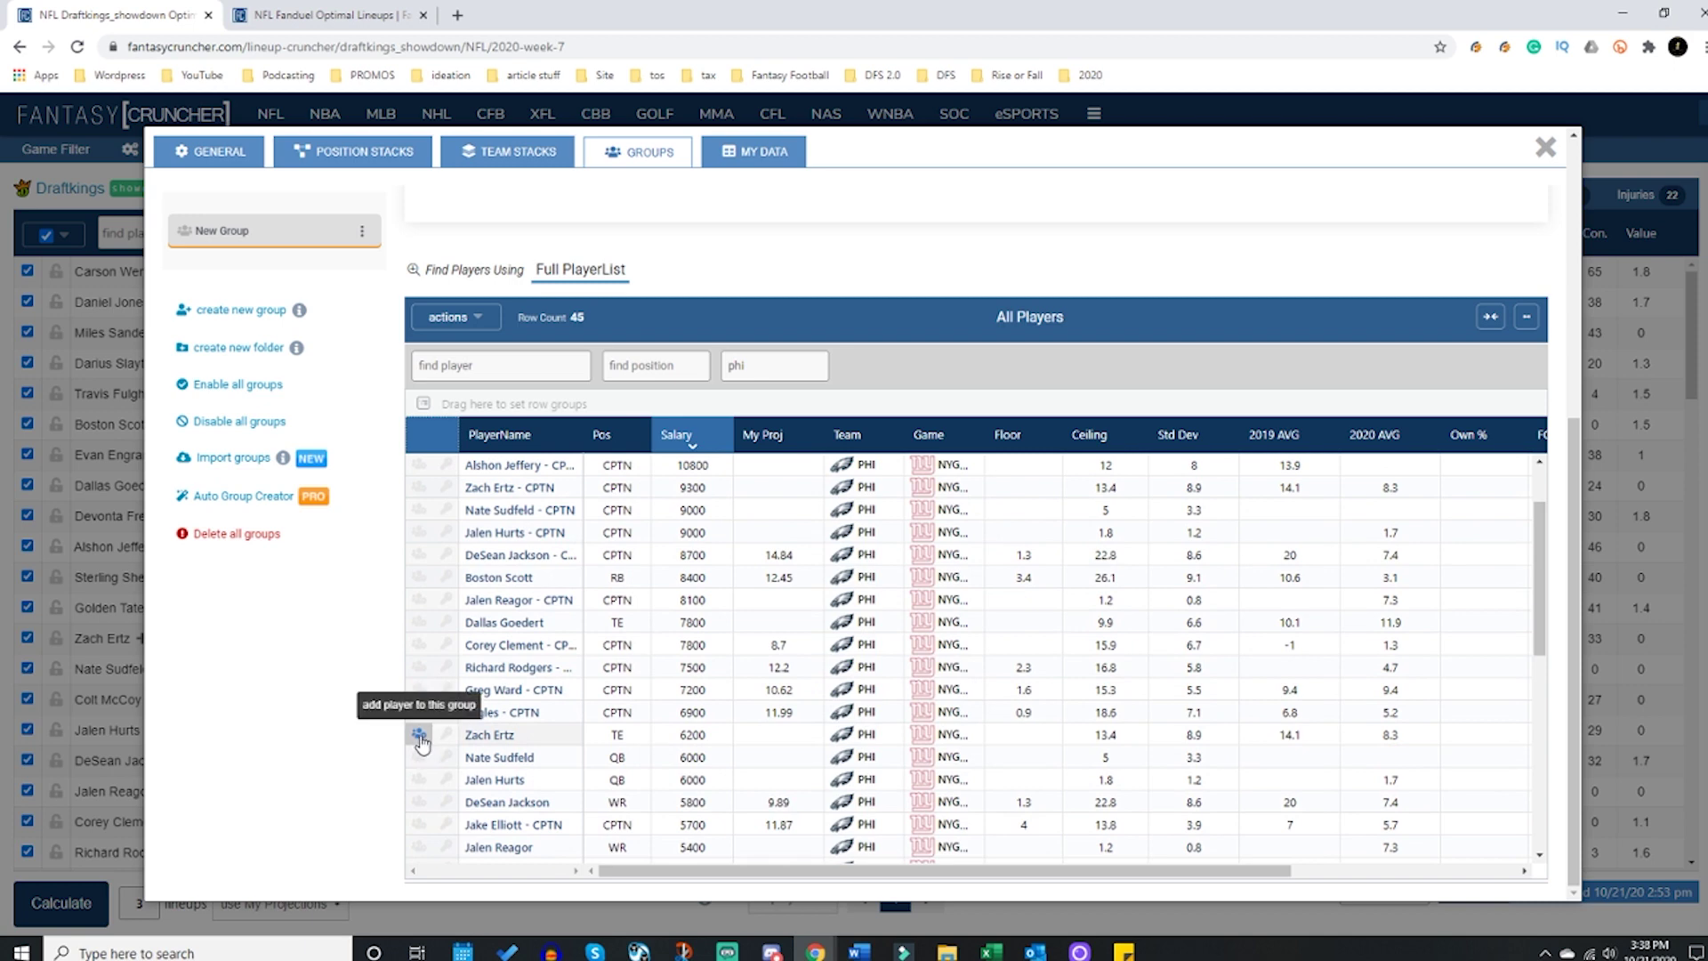
click(419, 738)
click(419, 780)
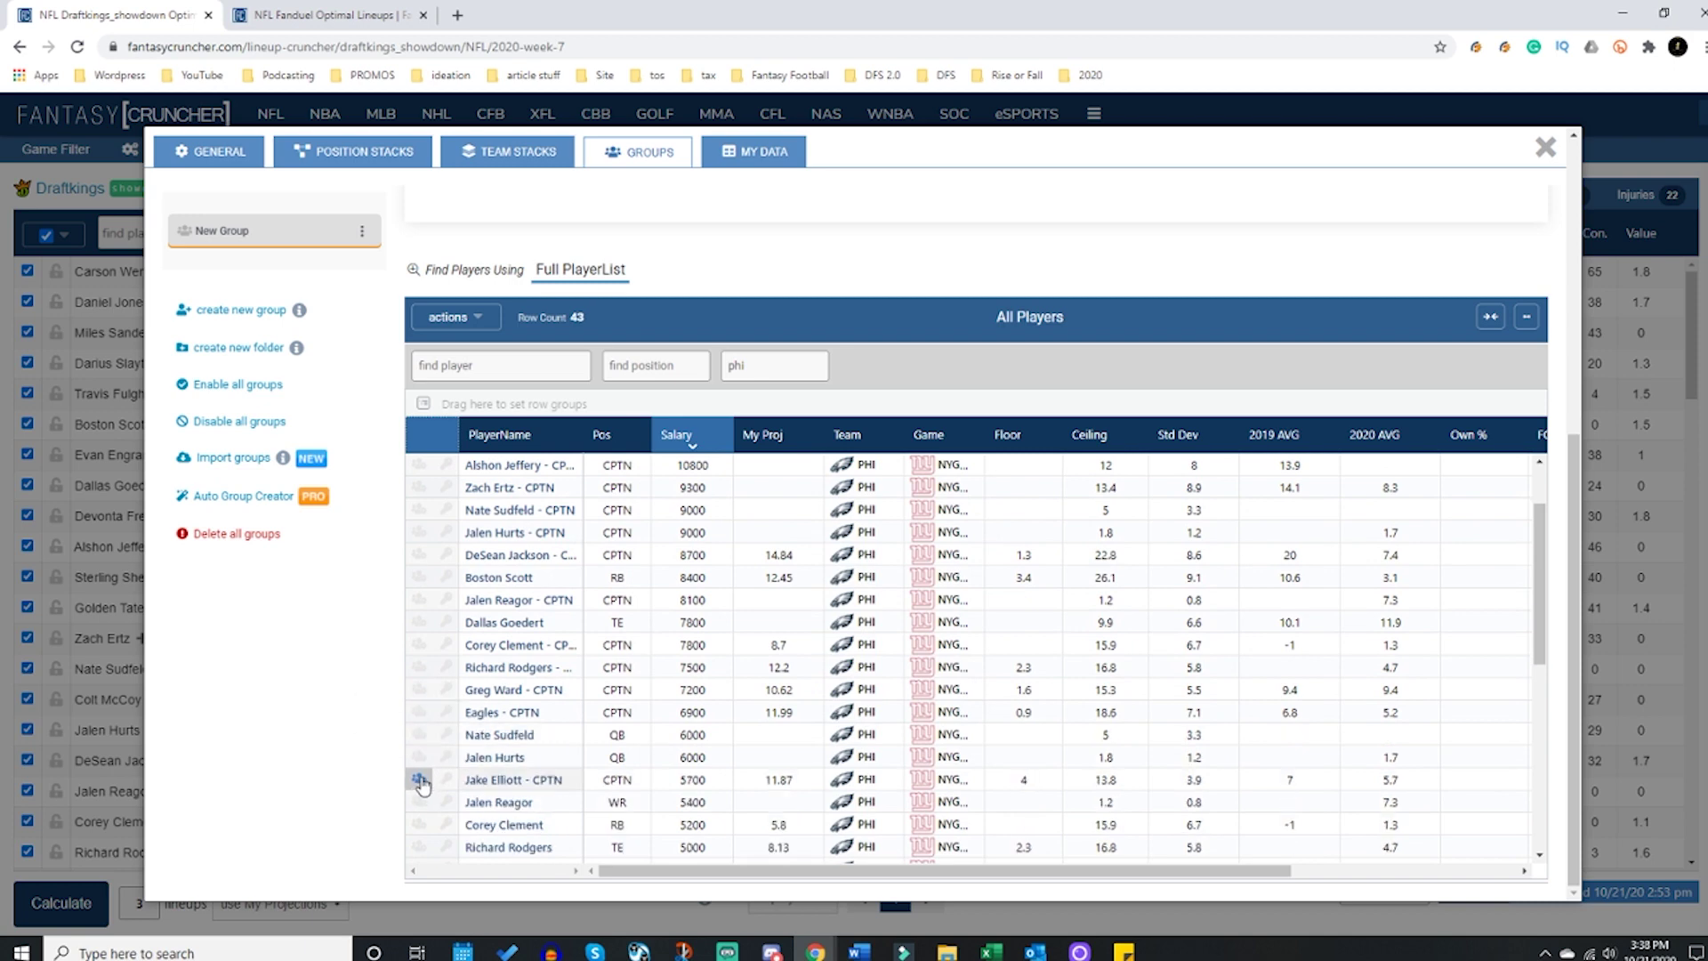
click(420, 802)
scroll(431, 805, down, 1)
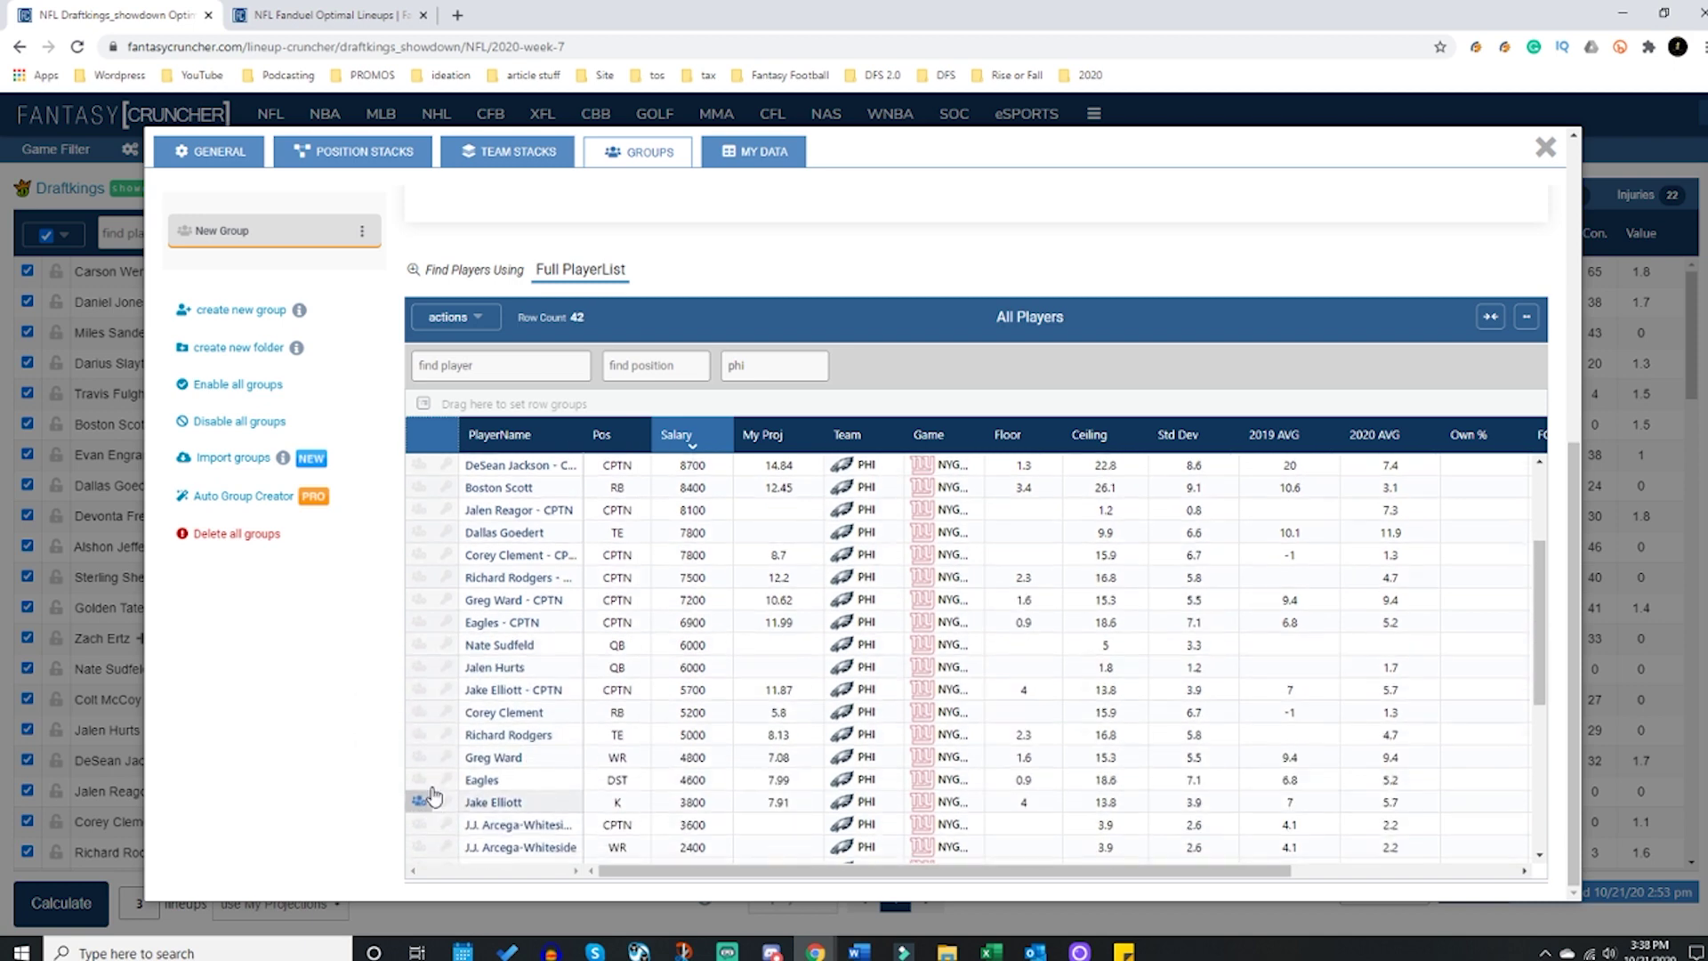
click(419, 757)
scroll(656, 695, up, 5)
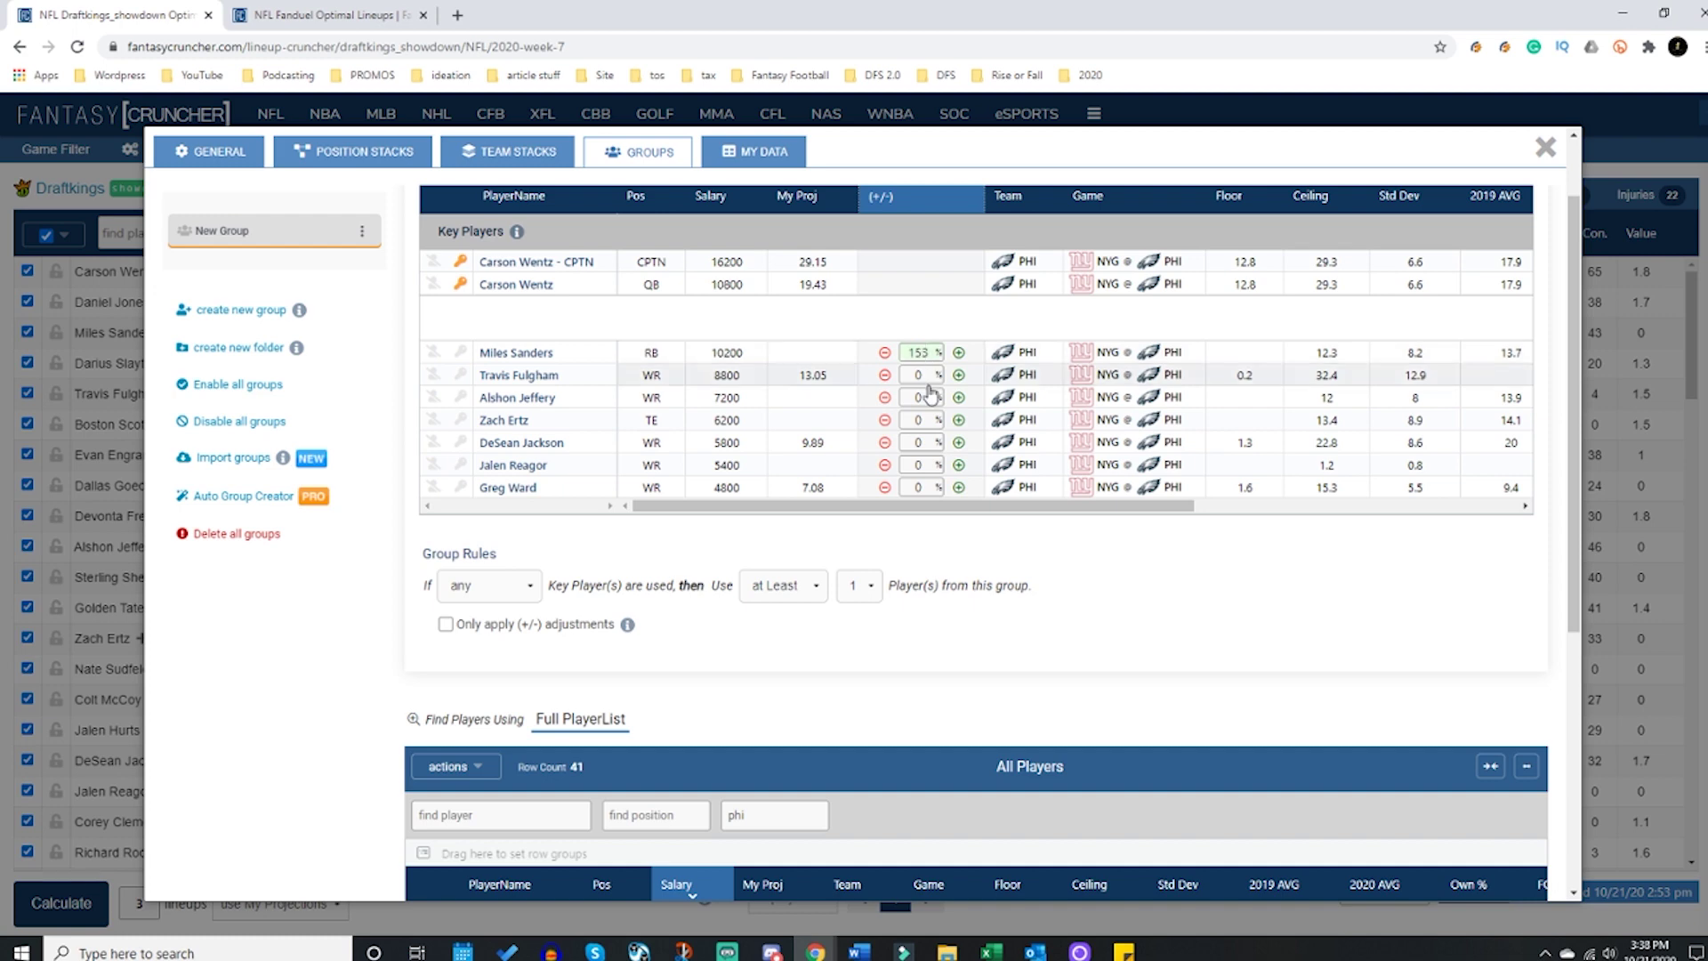
Step: Adjust the Wentz teammates to Fulgham 7, Jeffery 1, Ertz -6, Jackson -4, Reagor 7, Ward 14
click(959, 375)
click(959, 374)
click(959, 397)
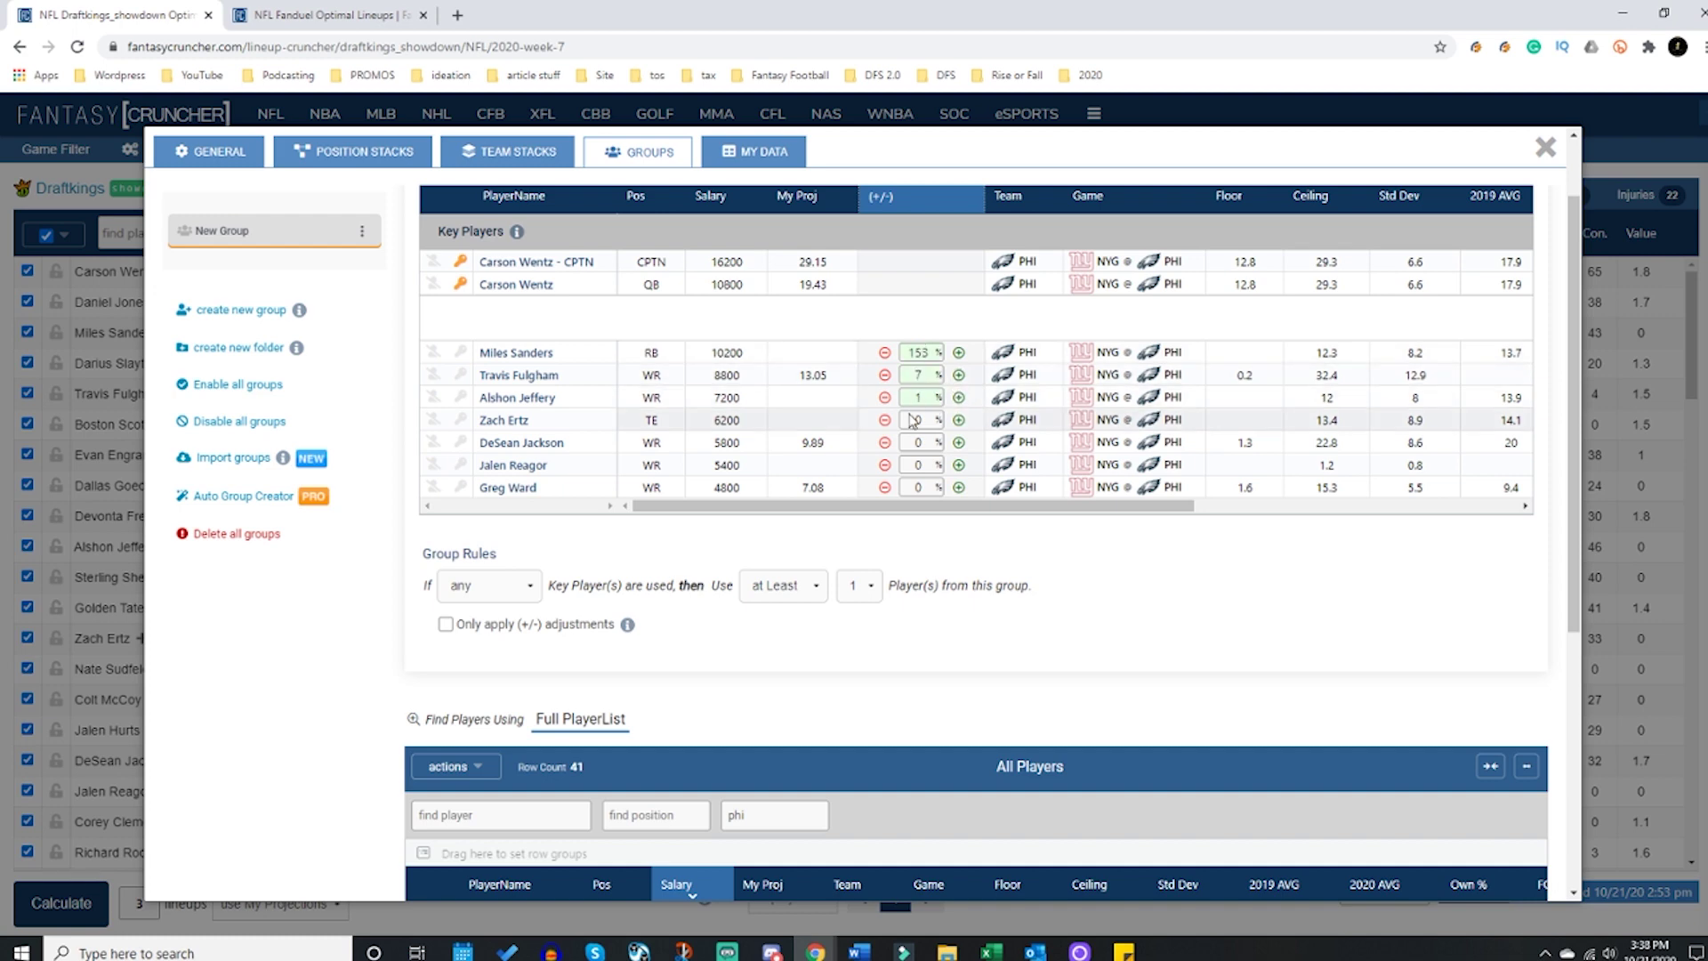
click(884, 420)
click(884, 420)
click(885, 420)
click(884, 420)
click(884, 420)
click(884, 420)
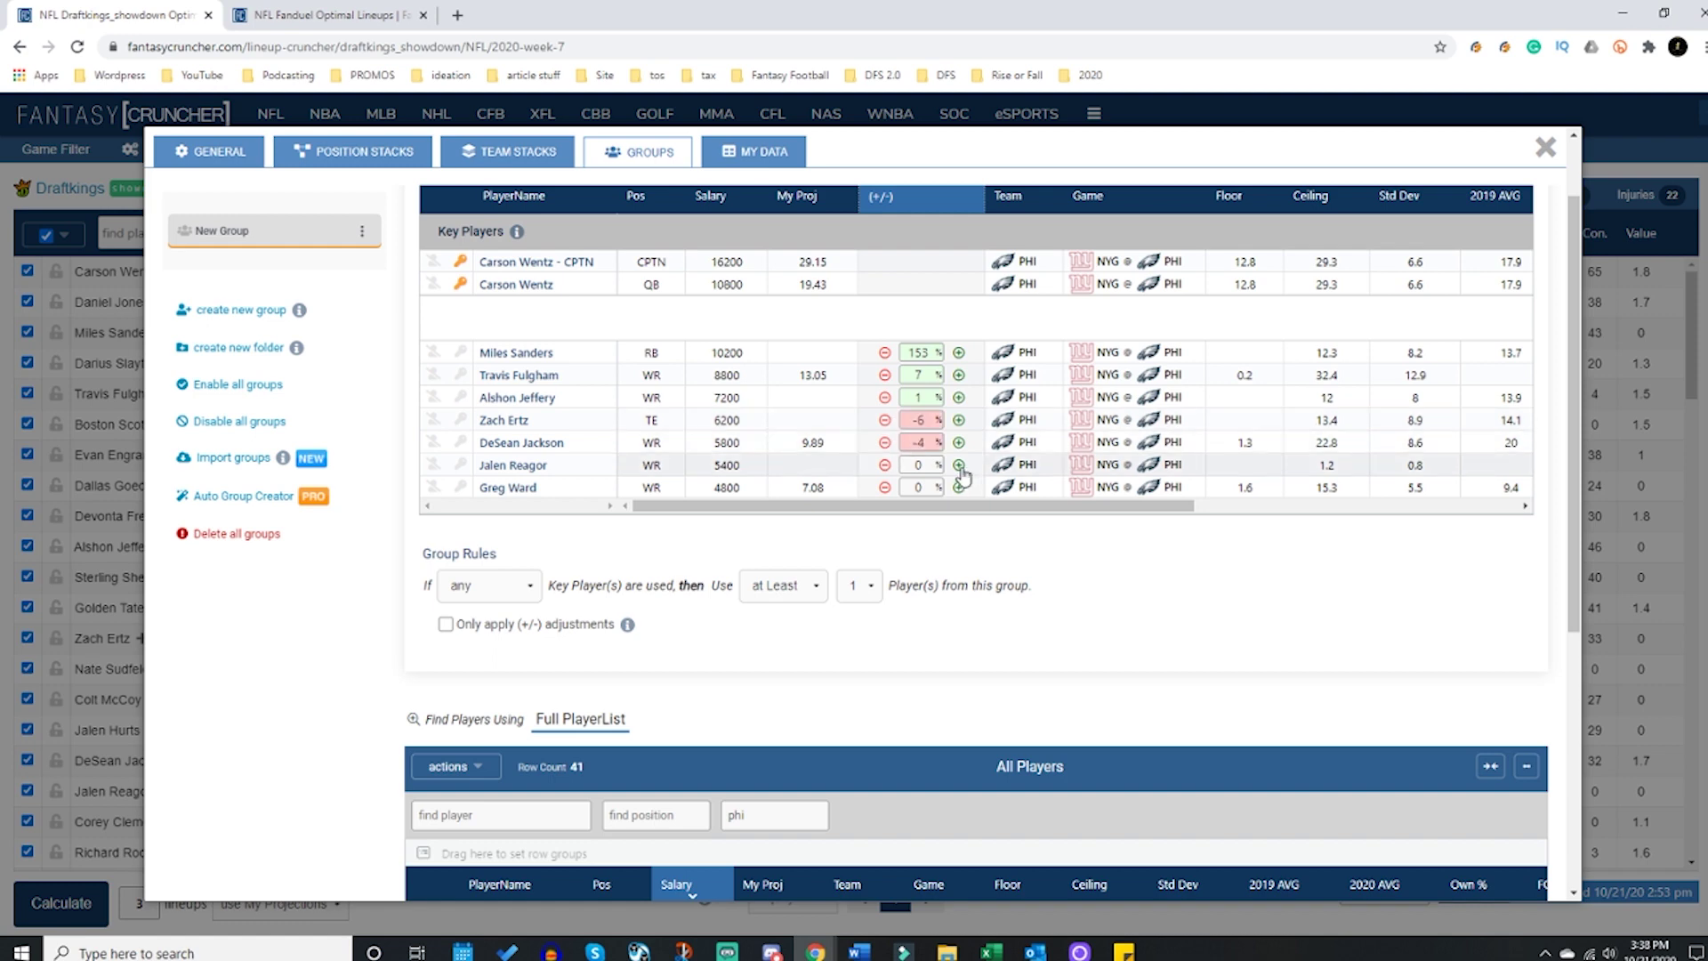
click(959, 465)
click(959, 464)
click(959, 465)
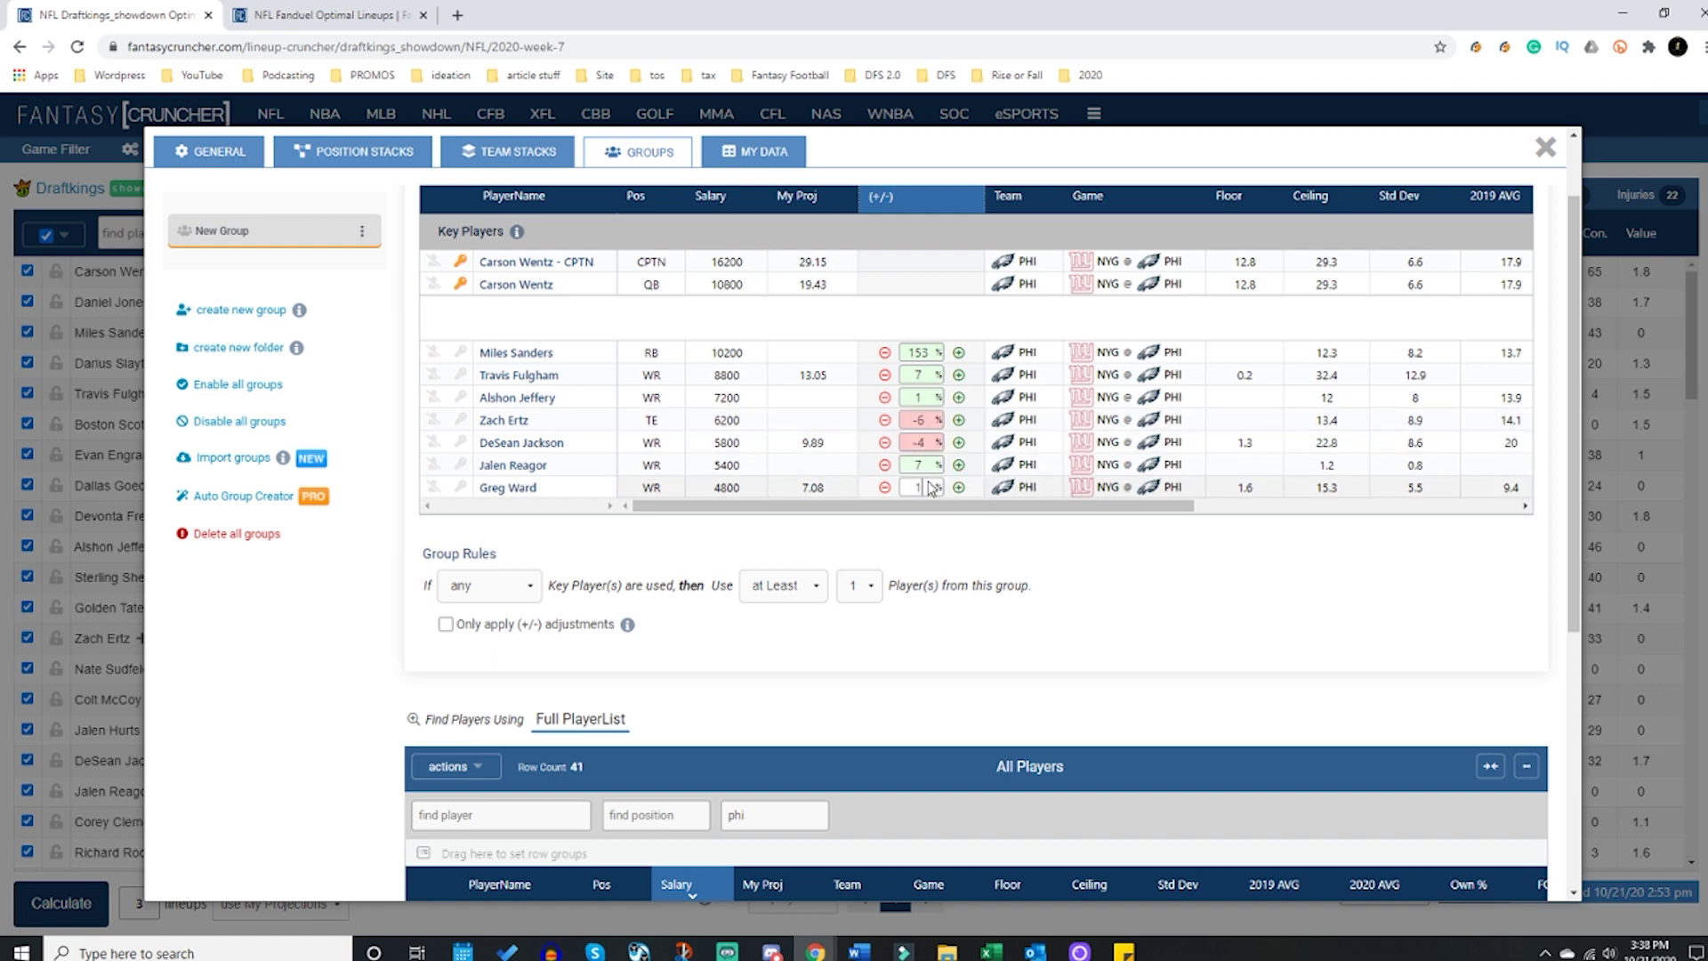
text(4)
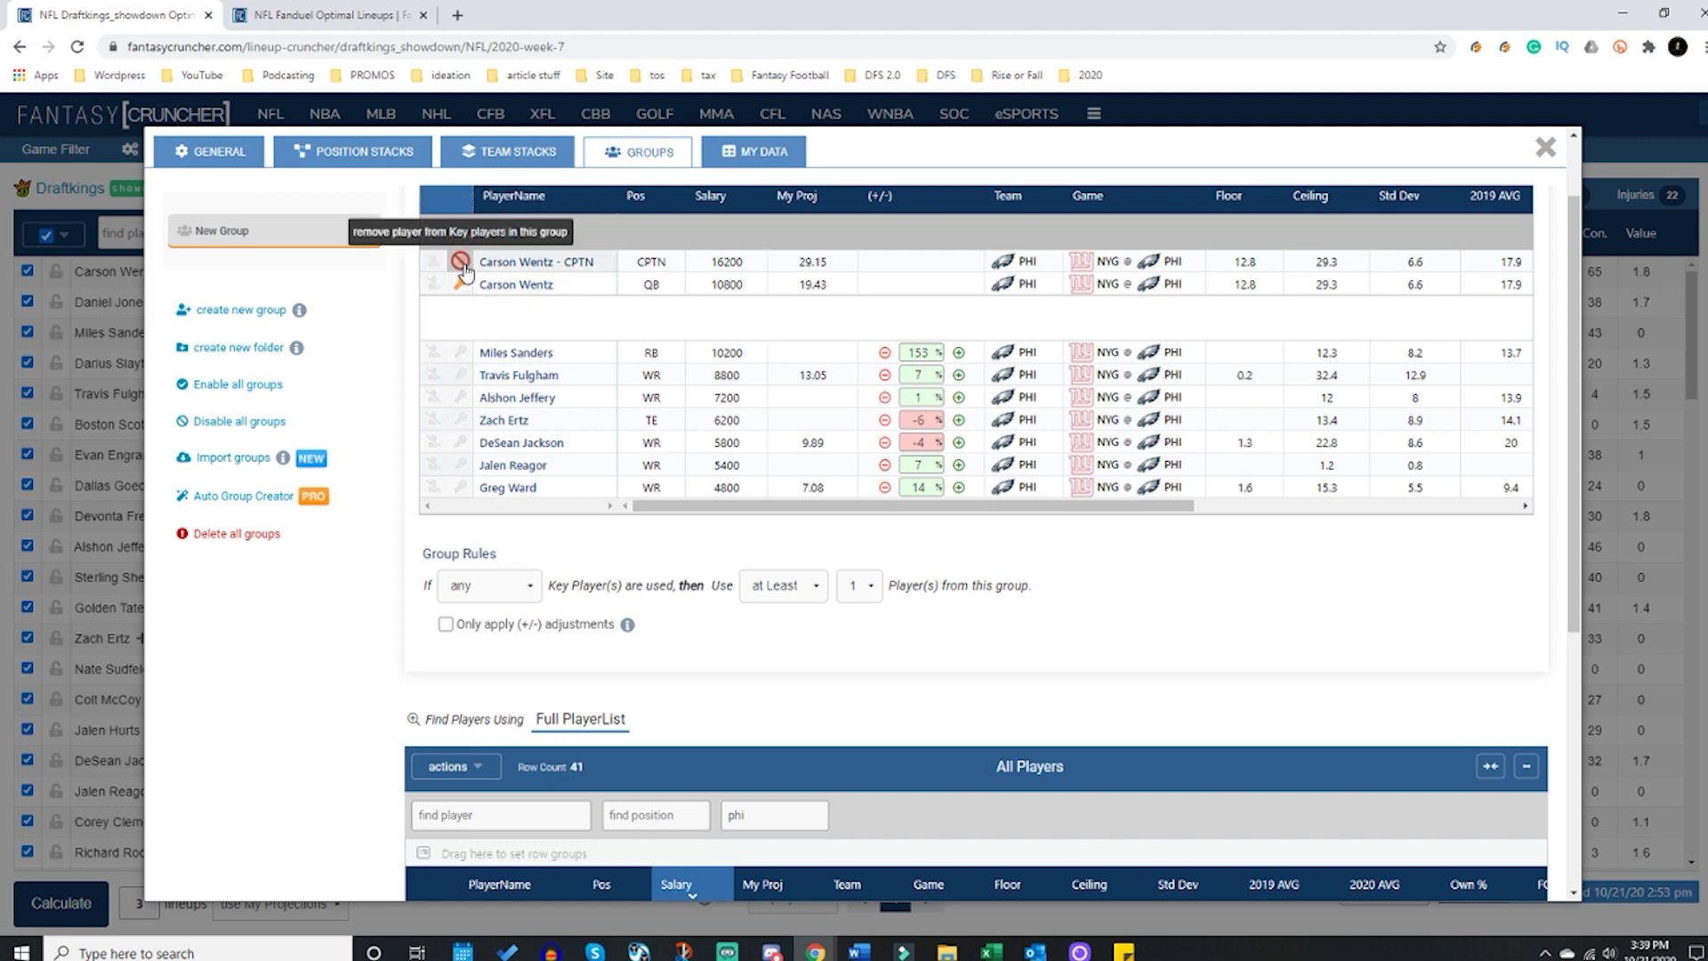
Step: Remove Carson Wentz - CPTN from key players and rename the group 'Carson Wentz FLEX'
click(461, 261)
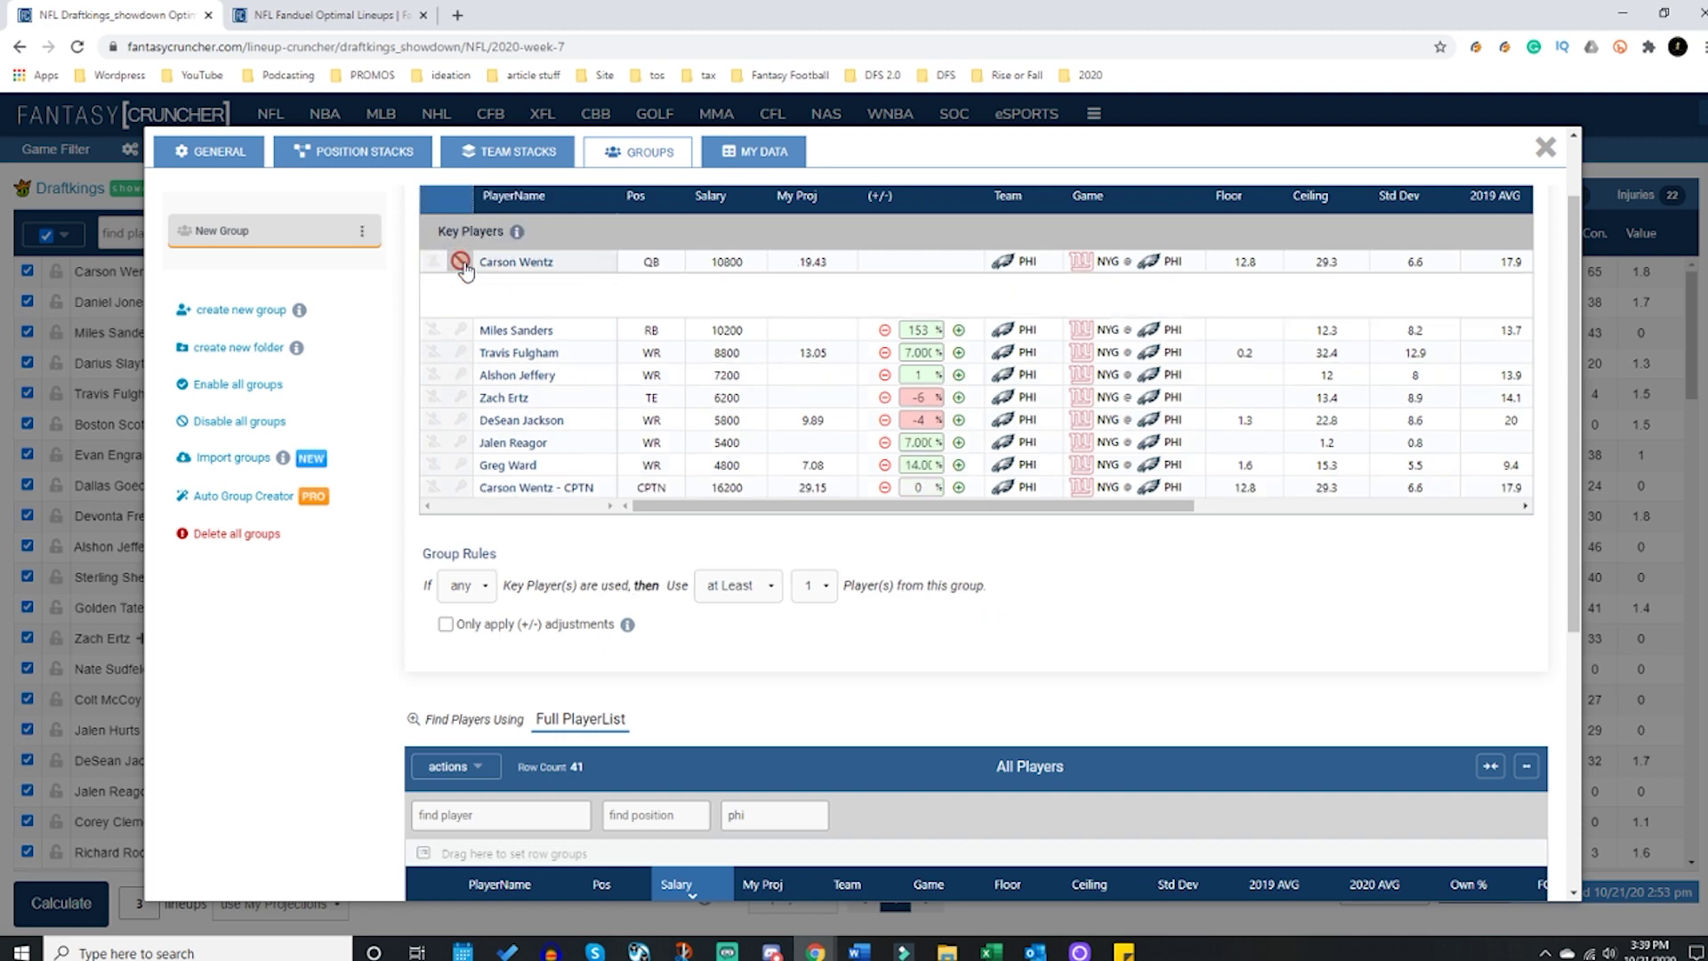
click(364, 234)
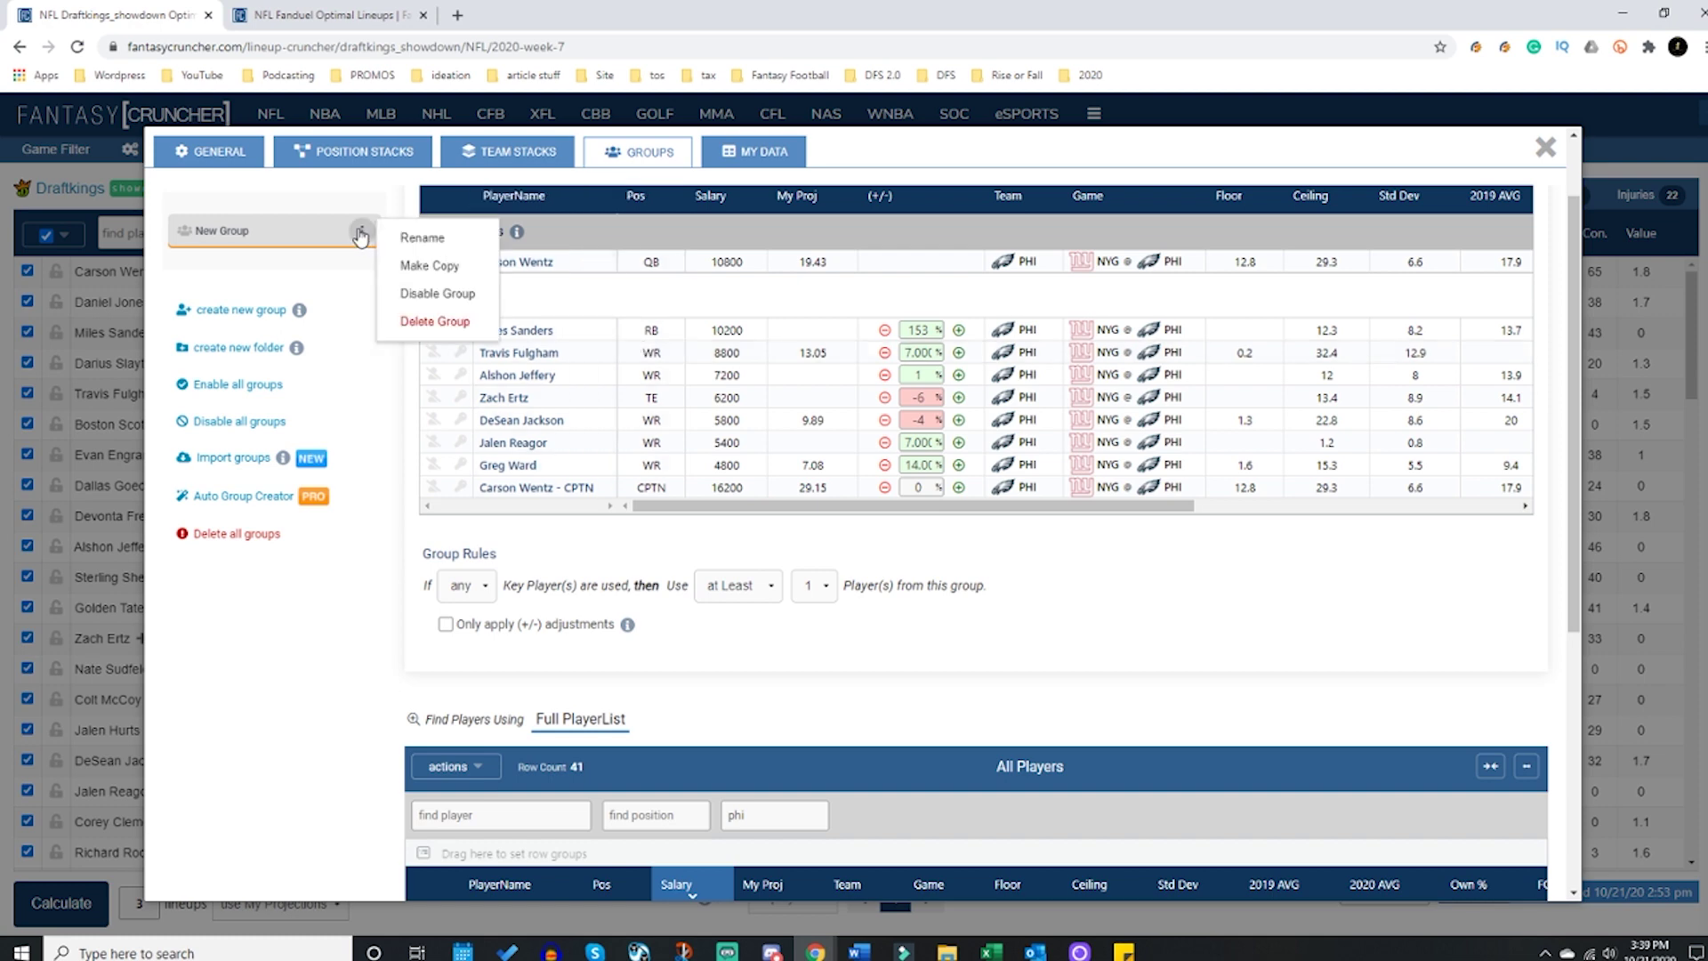
click(391, 250)
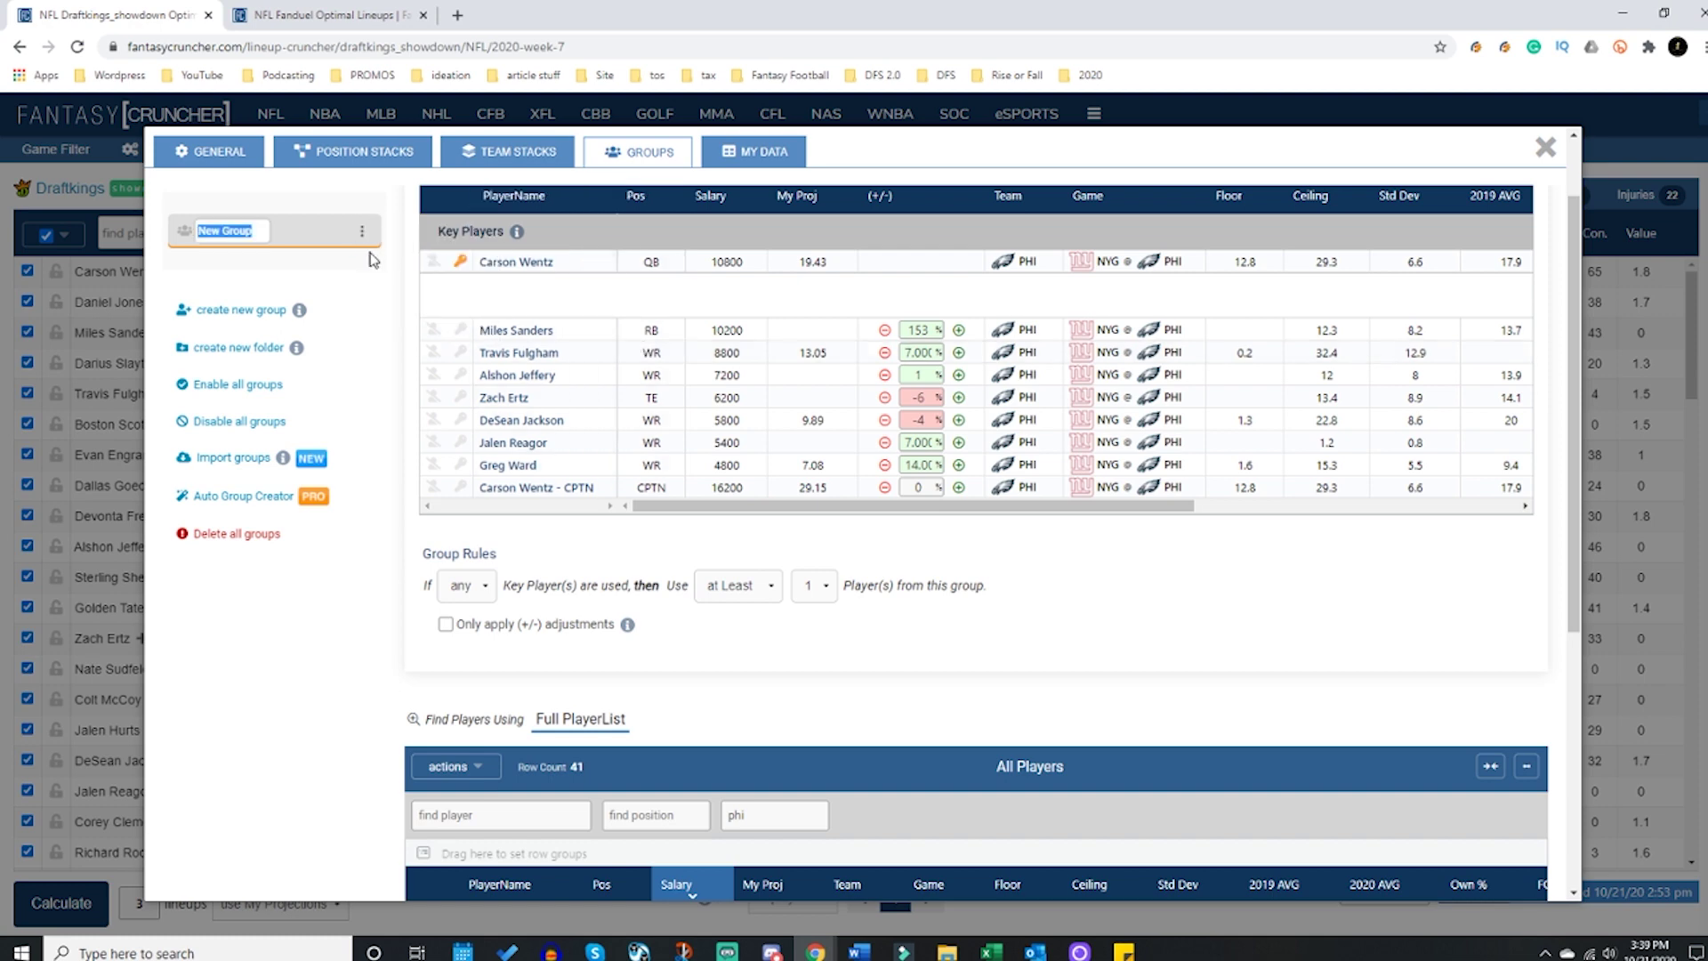
text(Carson Wentz FLEX)
key(Return)
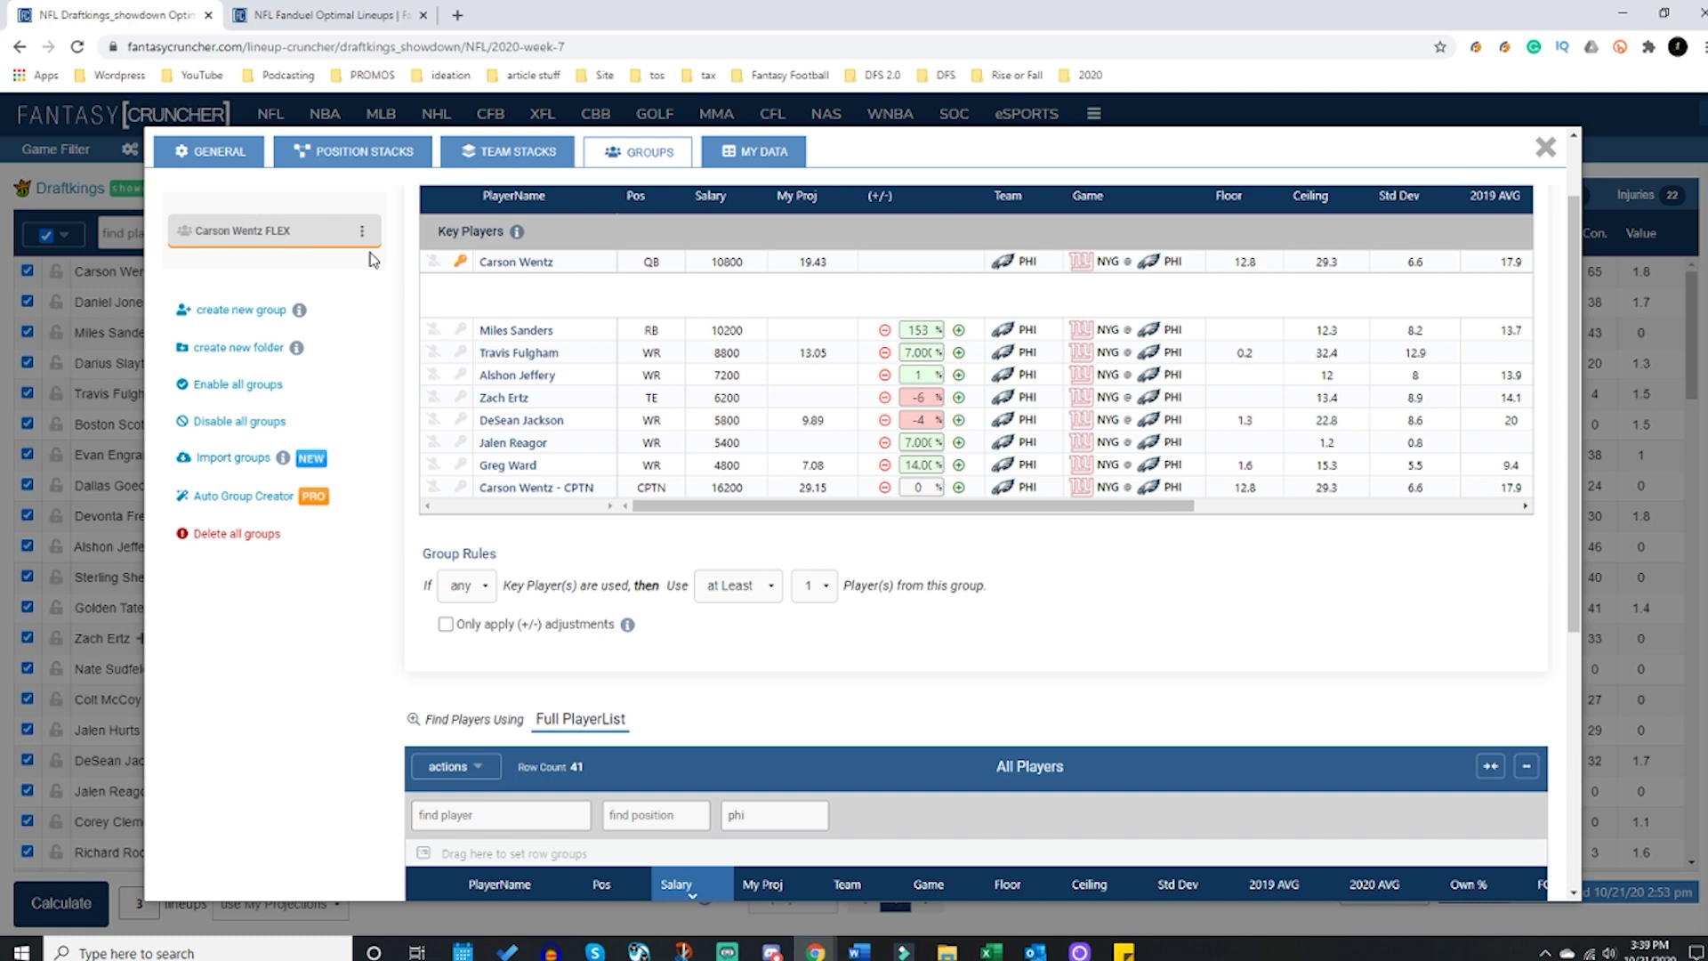
Step: Copy the group, rename the copy 'Carson Wentz CPTN', and key it on Carson Wentz - CPTN
click(361, 231)
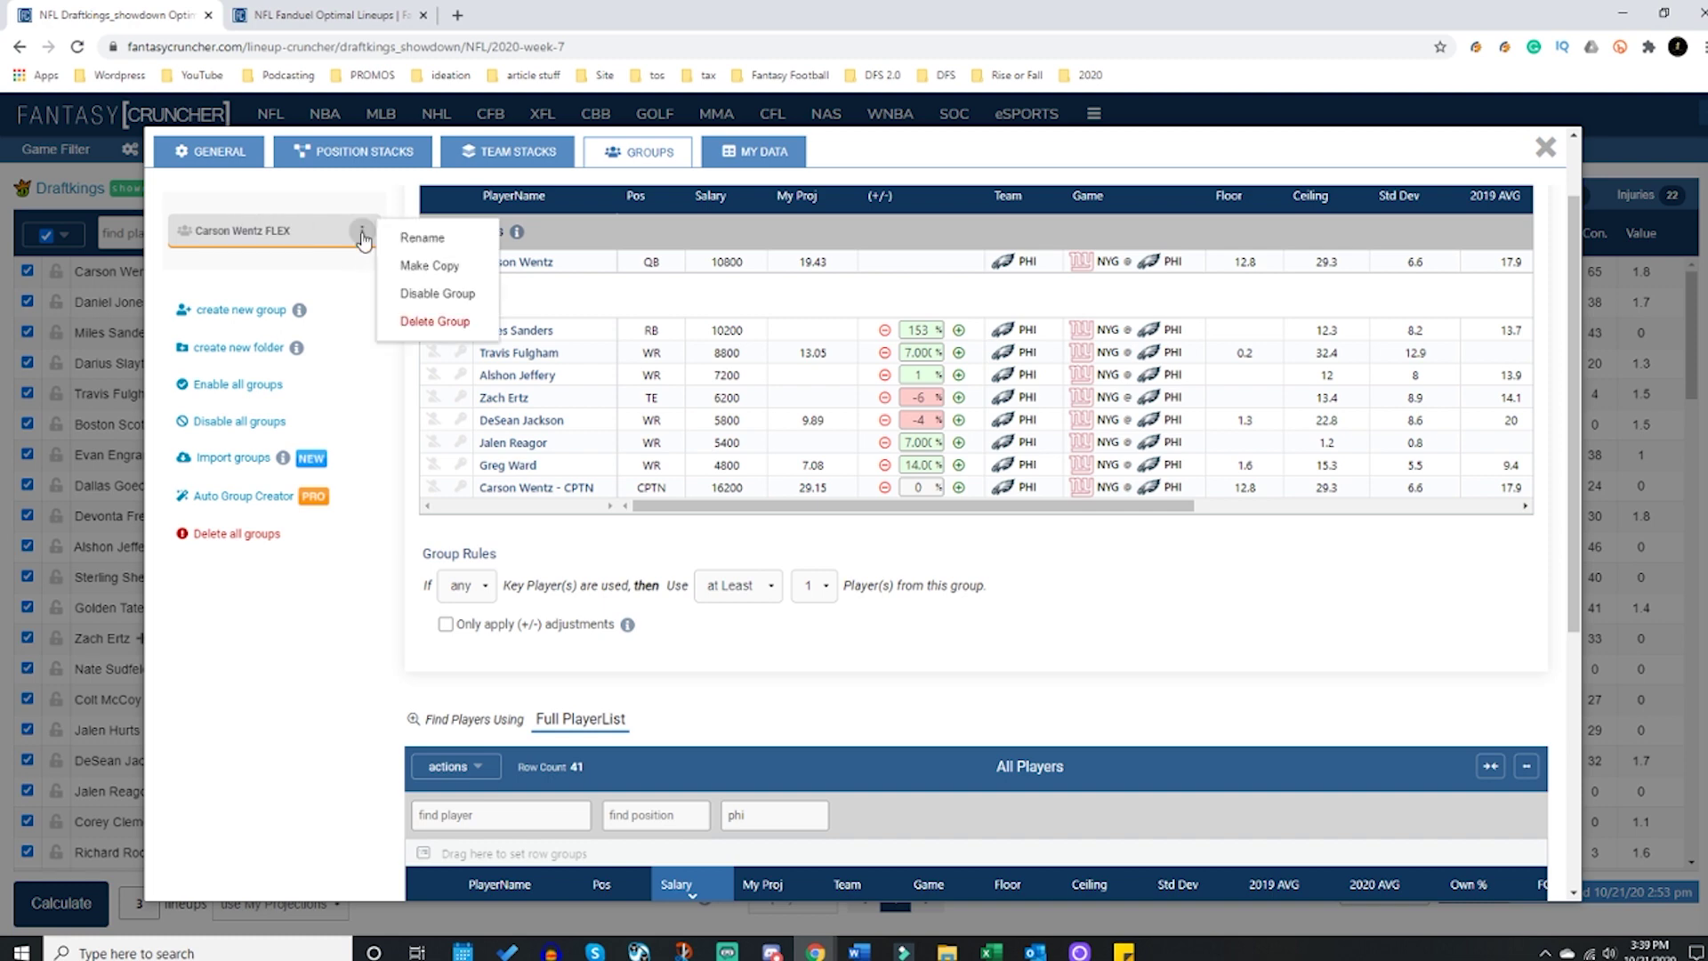
click(411, 264)
click(361, 271)
click(409, 281)
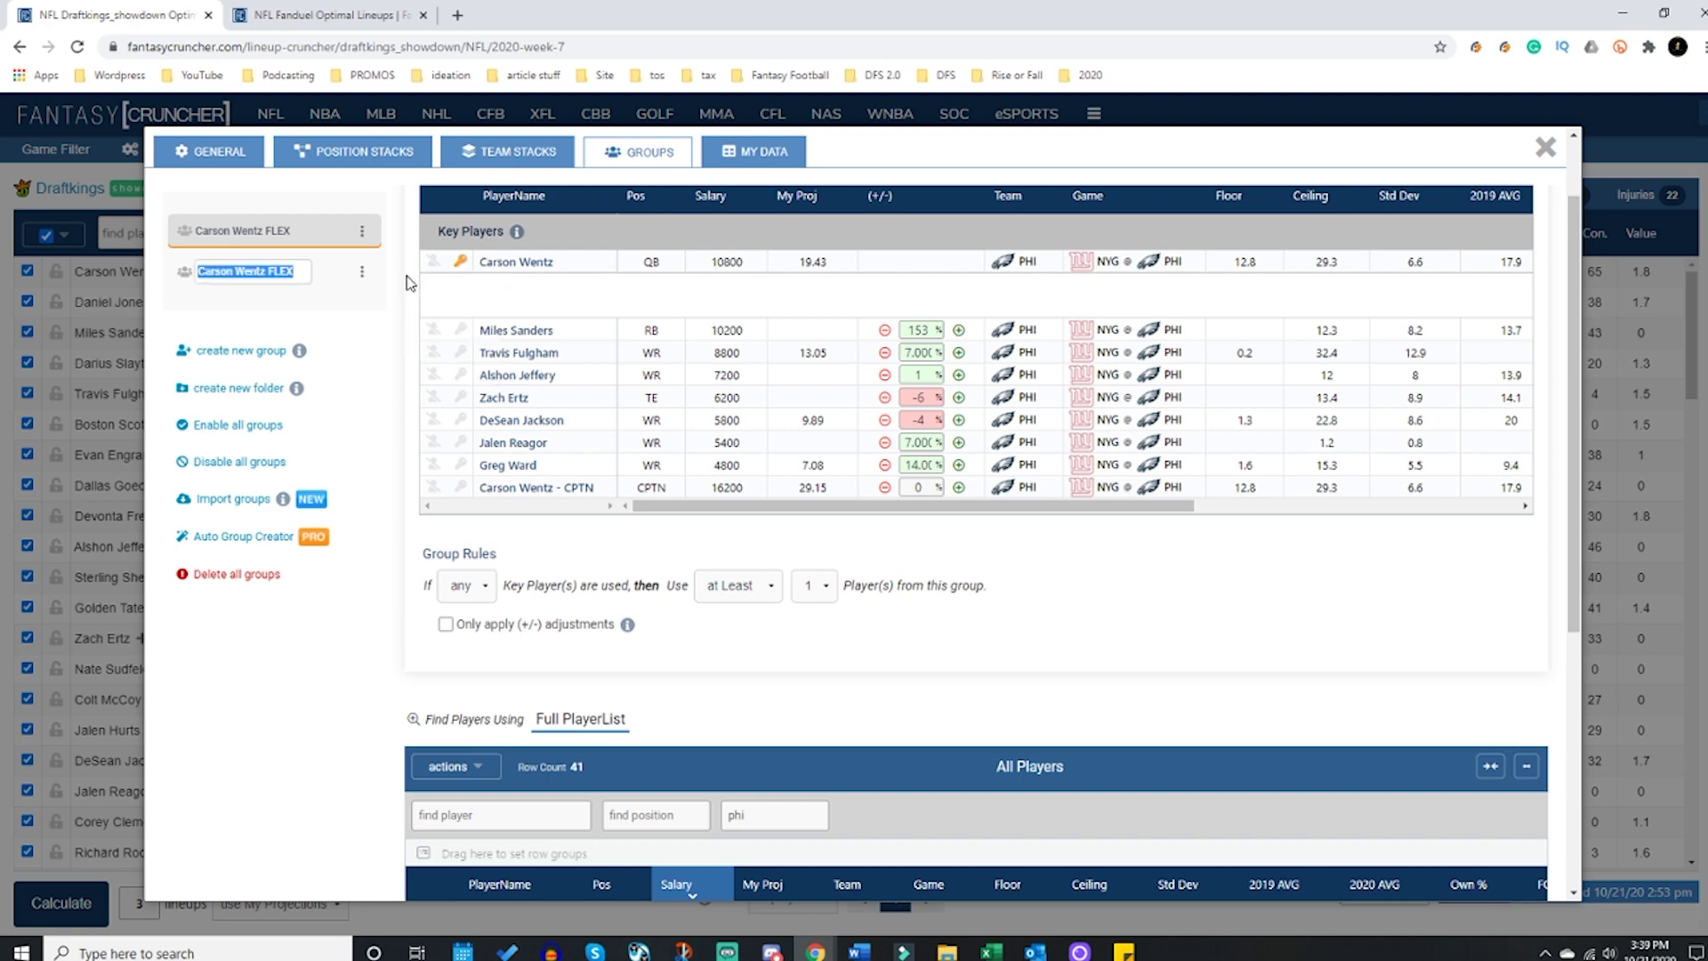
key(End)
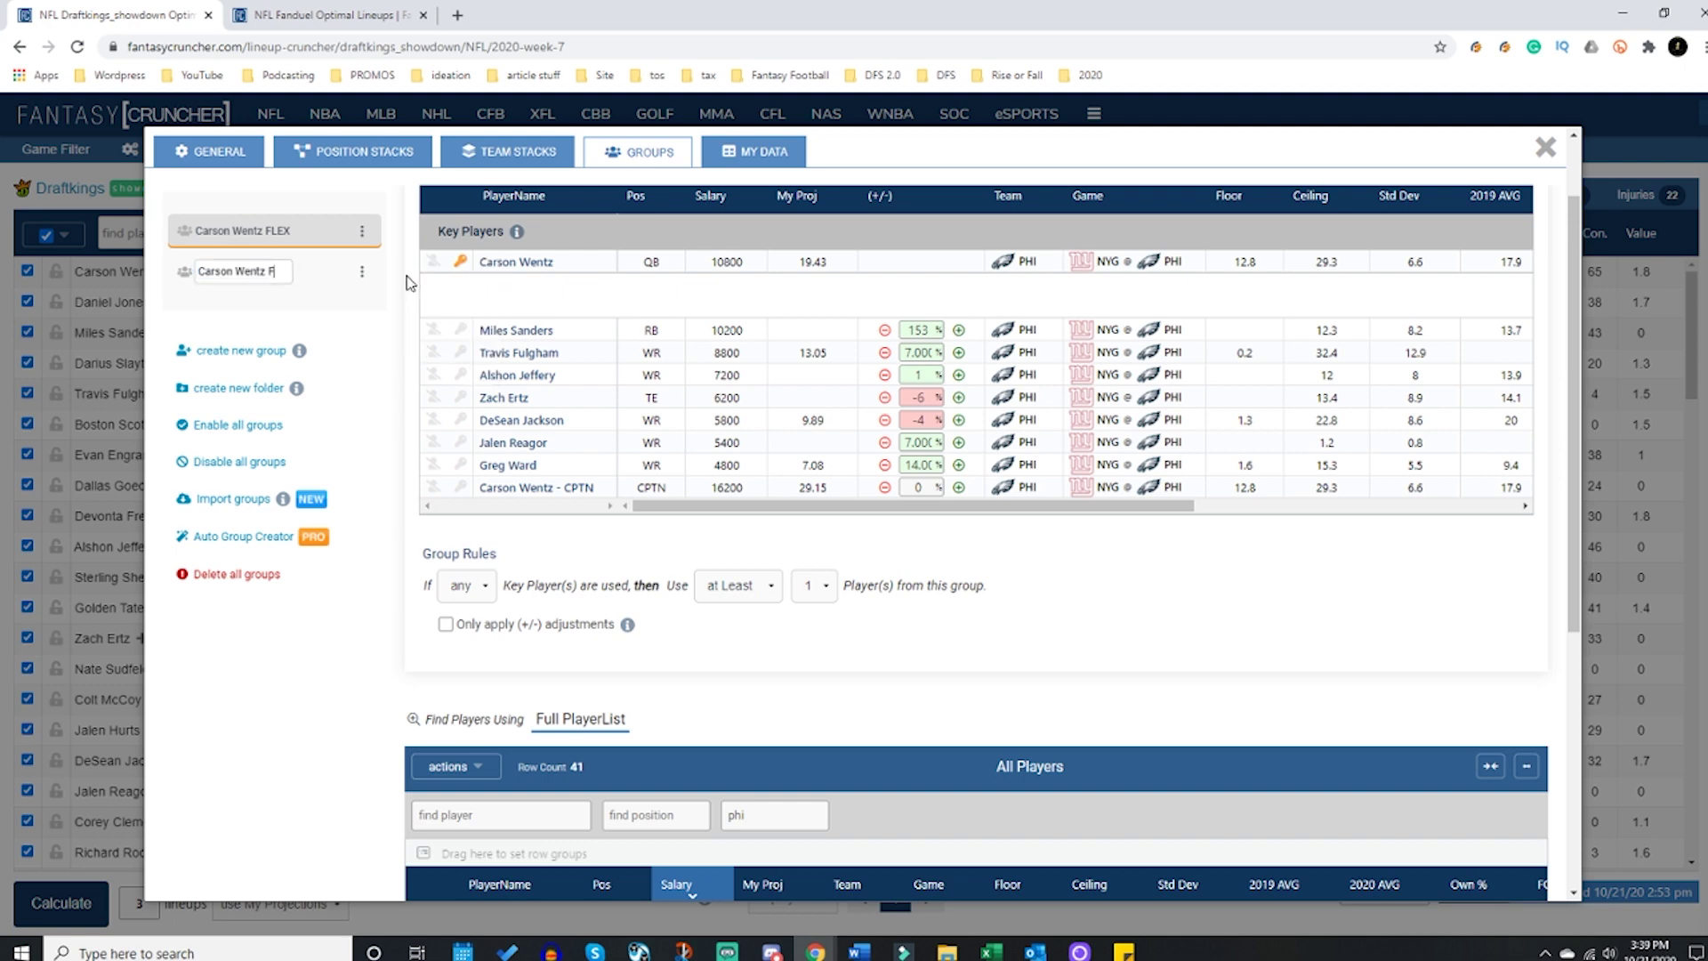
text(CPTN)
key(Return)
click(369, 274)
click(460, 486)
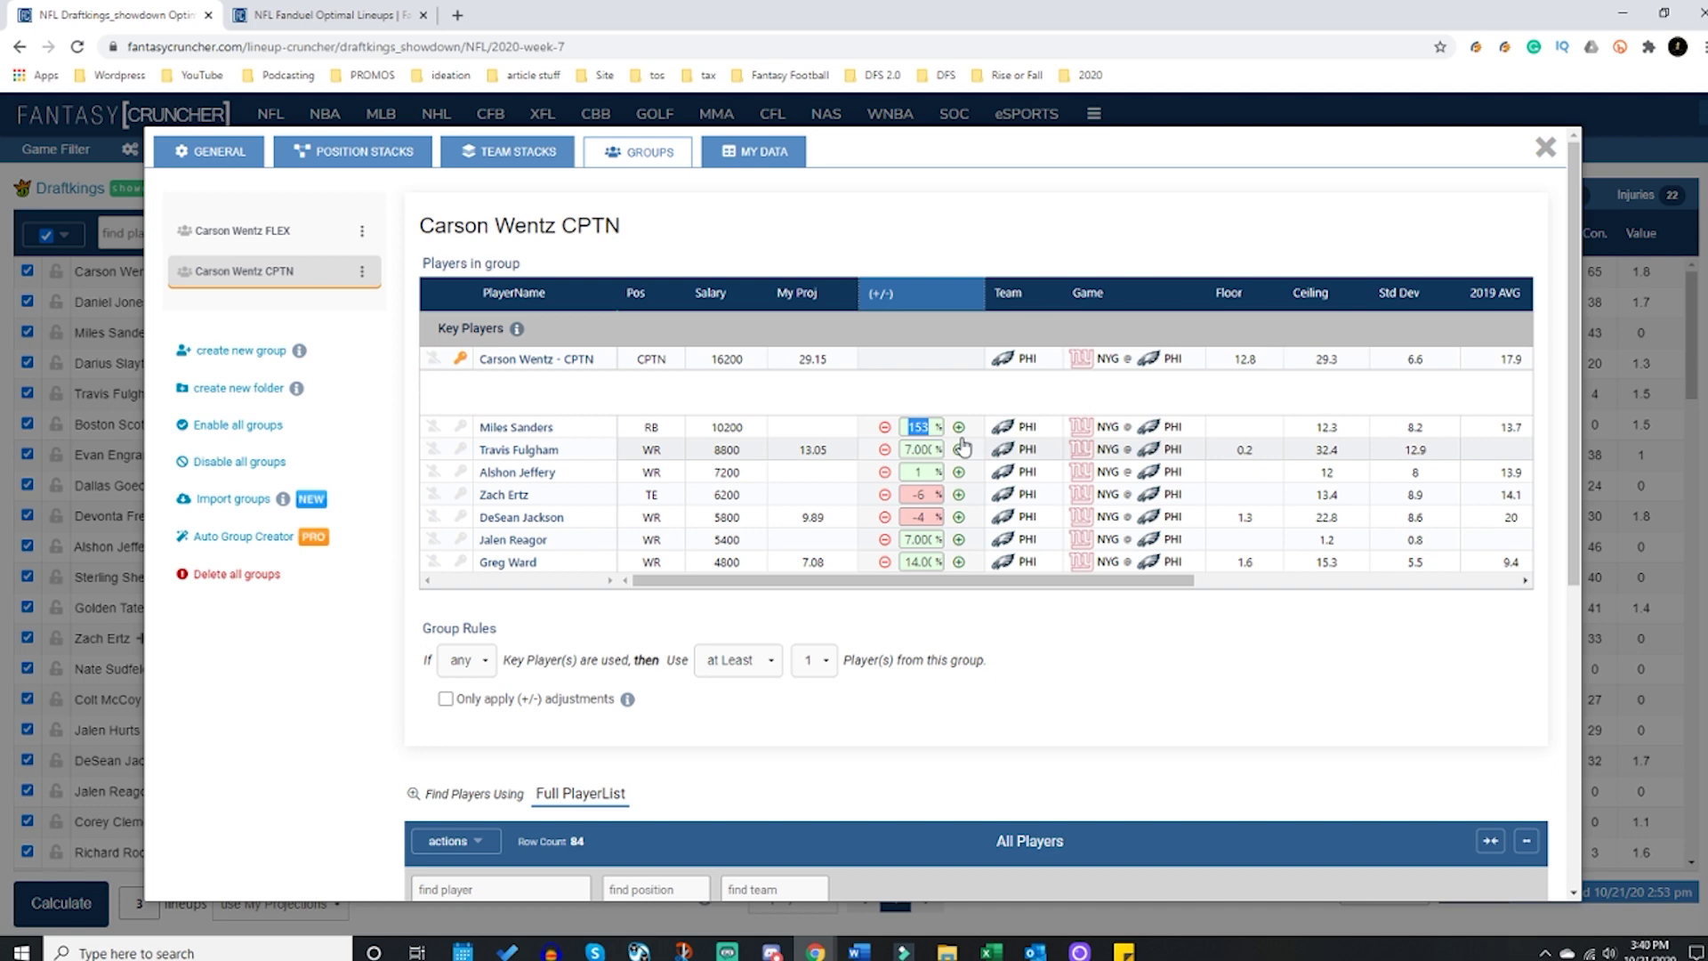
Step: Set CPTN adjustments to Sanders -15, Fulgham 50, Jeffery 20, then Sanders 50 in the FLEX group
text(-)
double_click(912, 451)
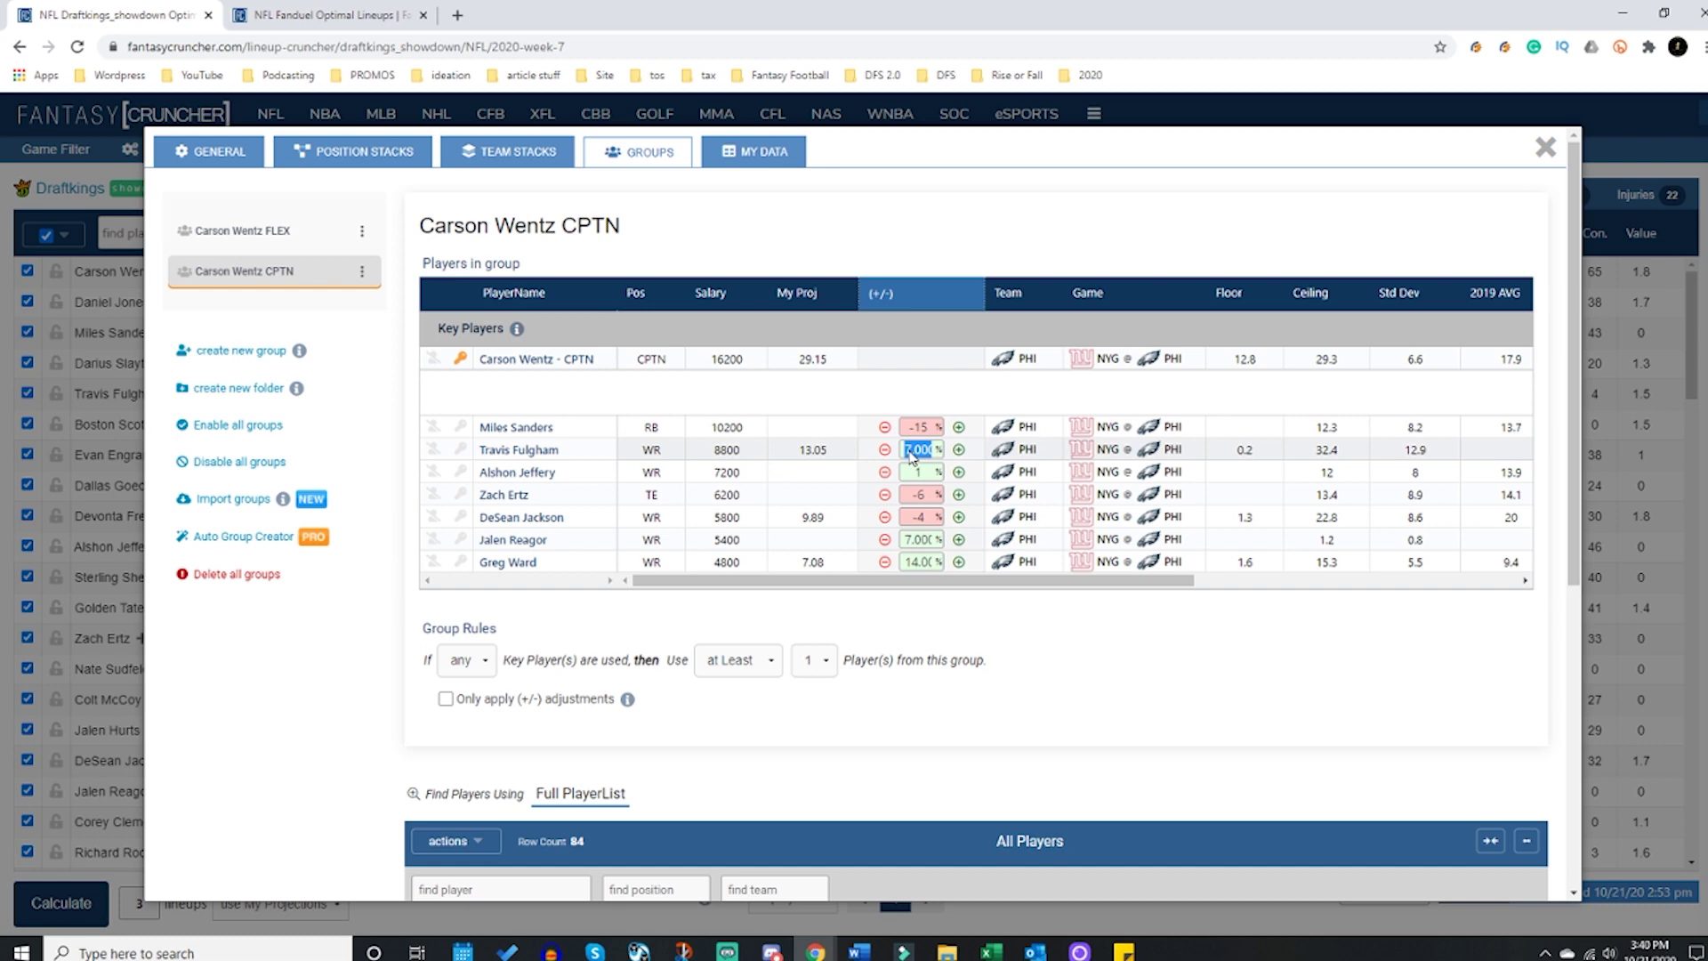
text(-50)
click(917, 471)
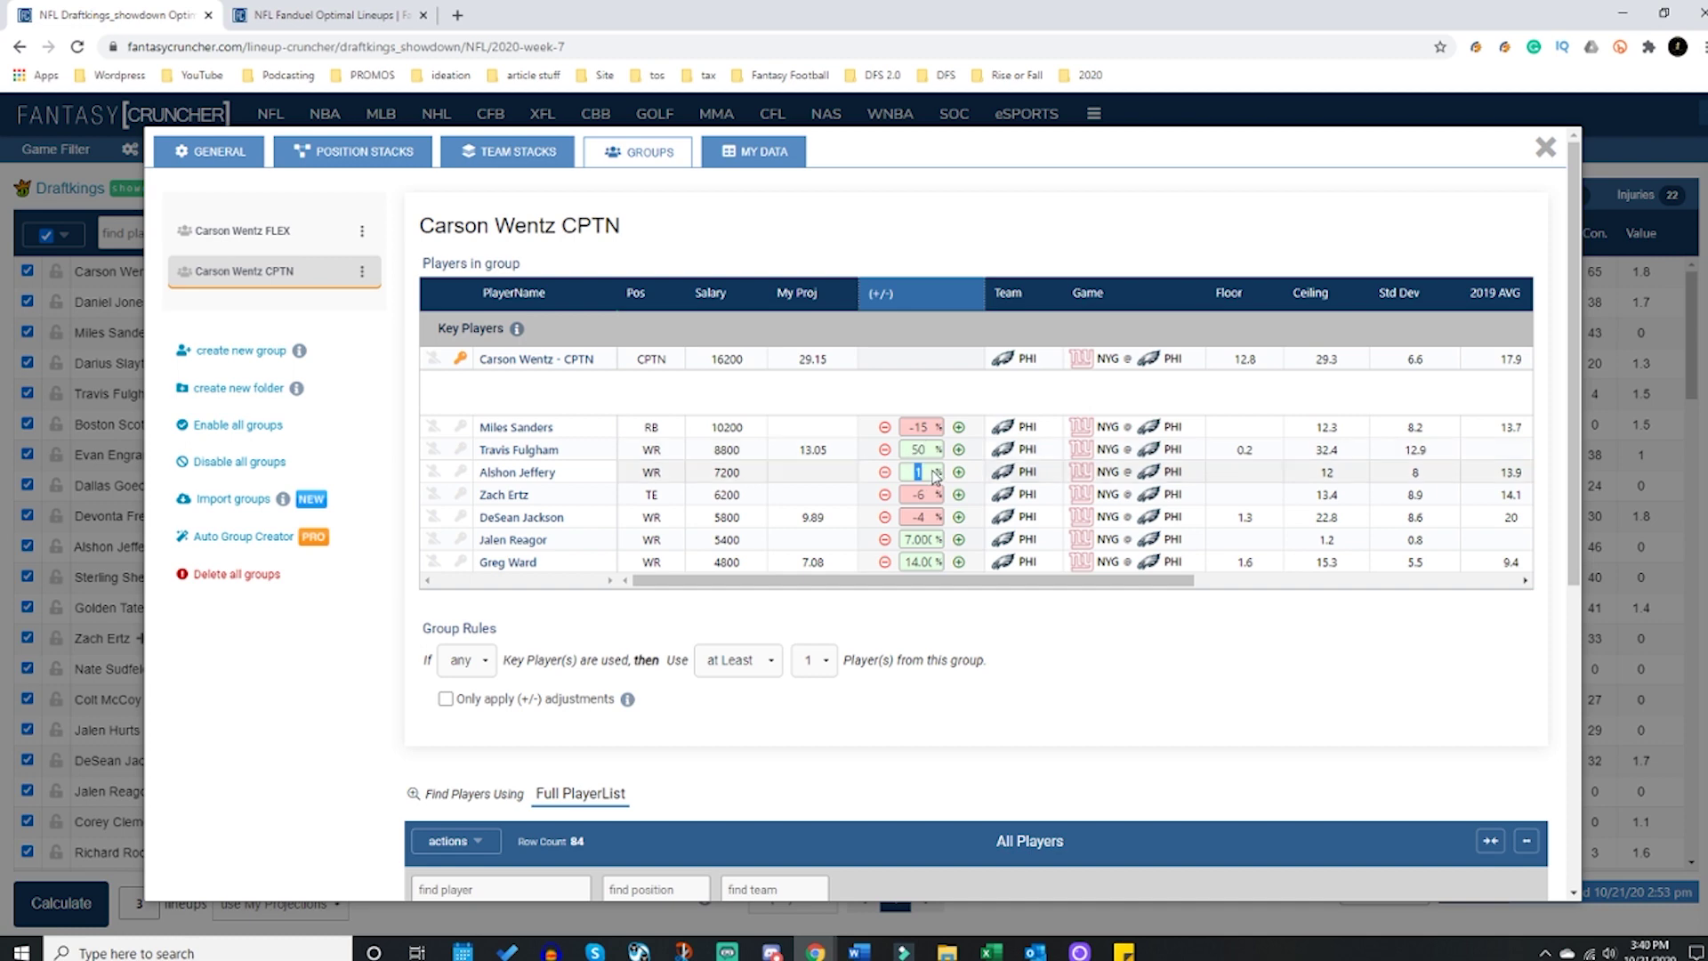
text(20)
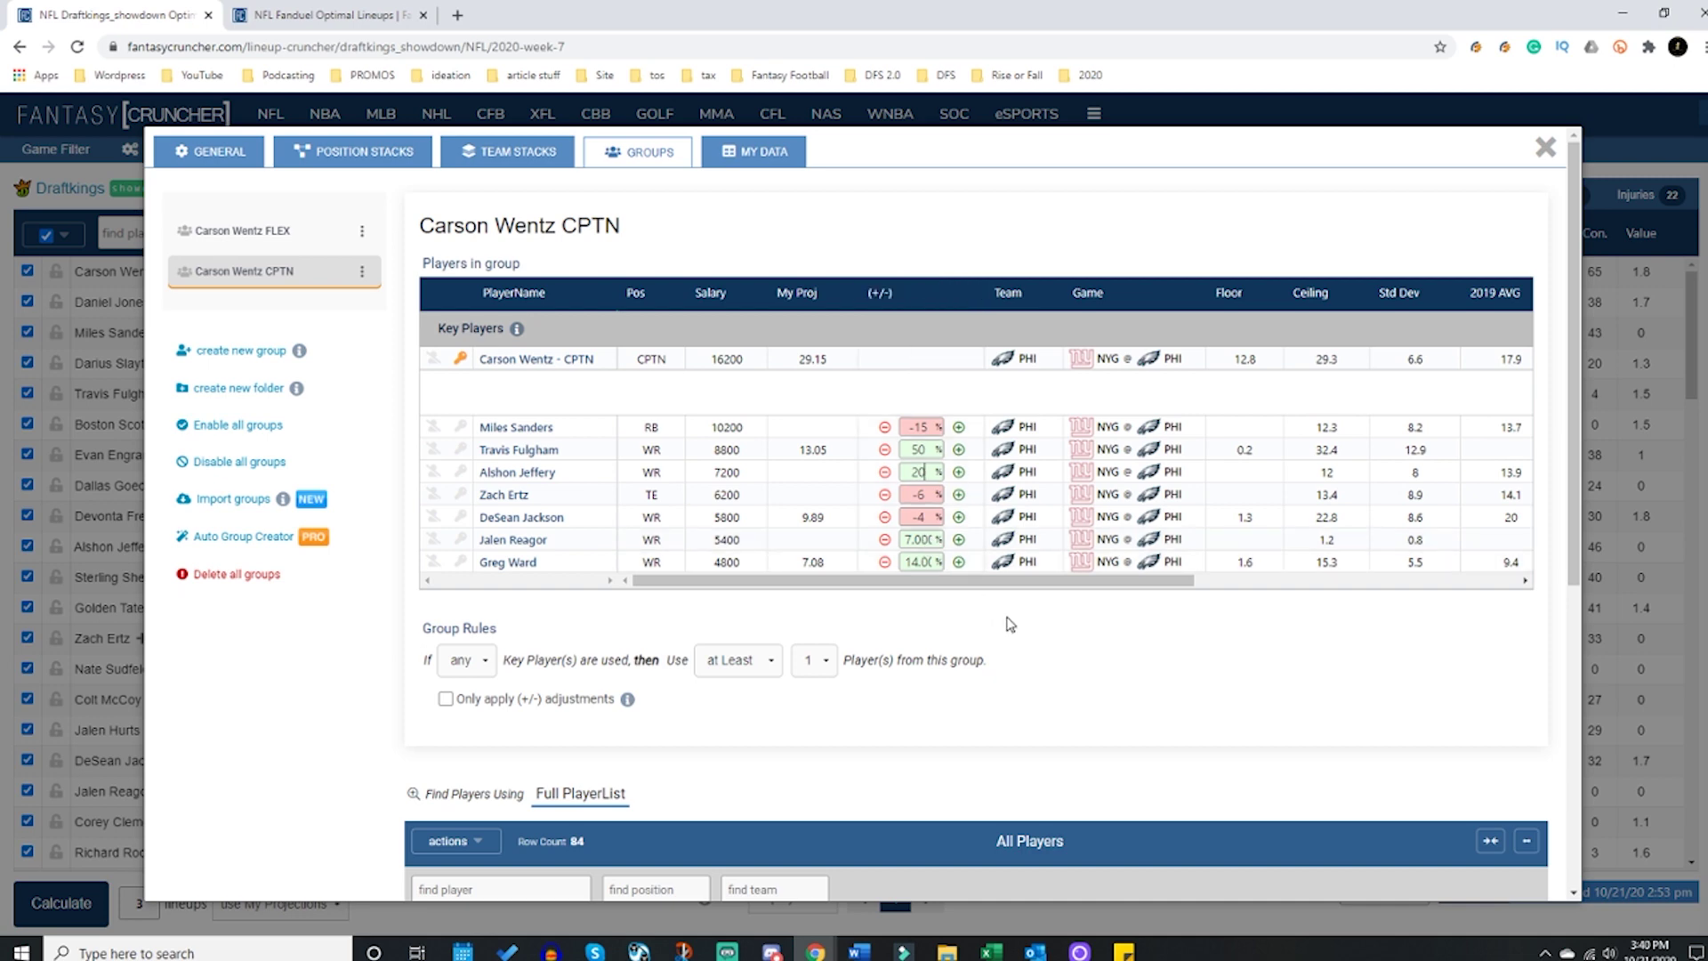
double_click(921, 561)
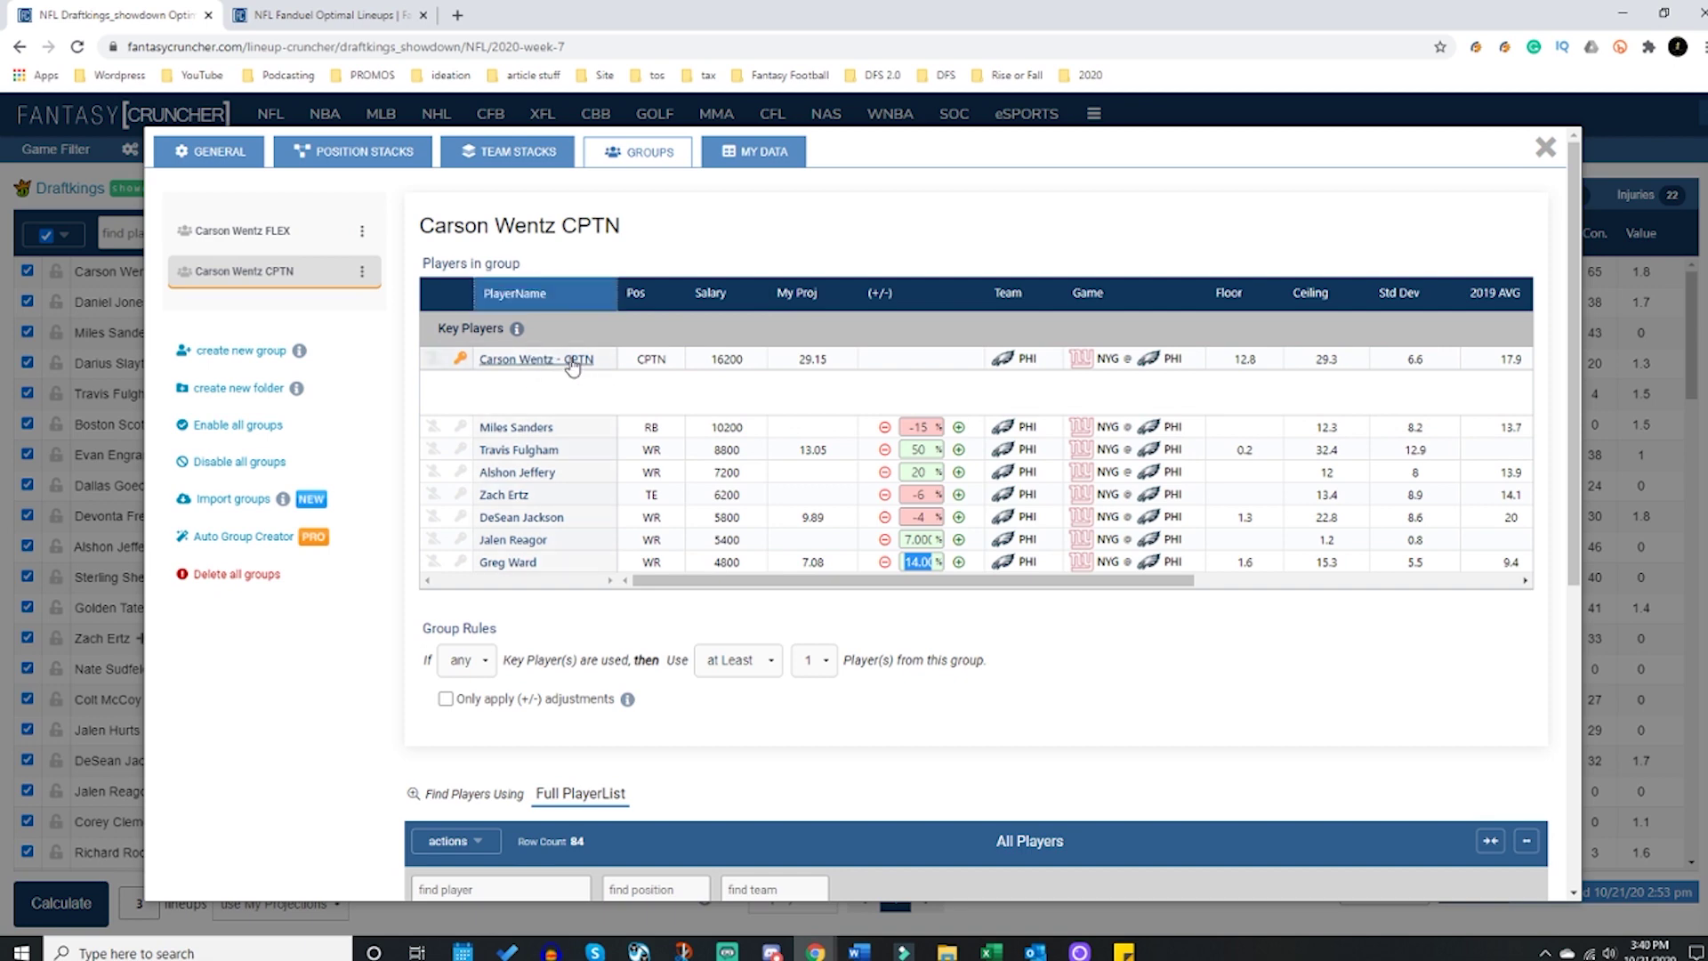
click(242, 231)
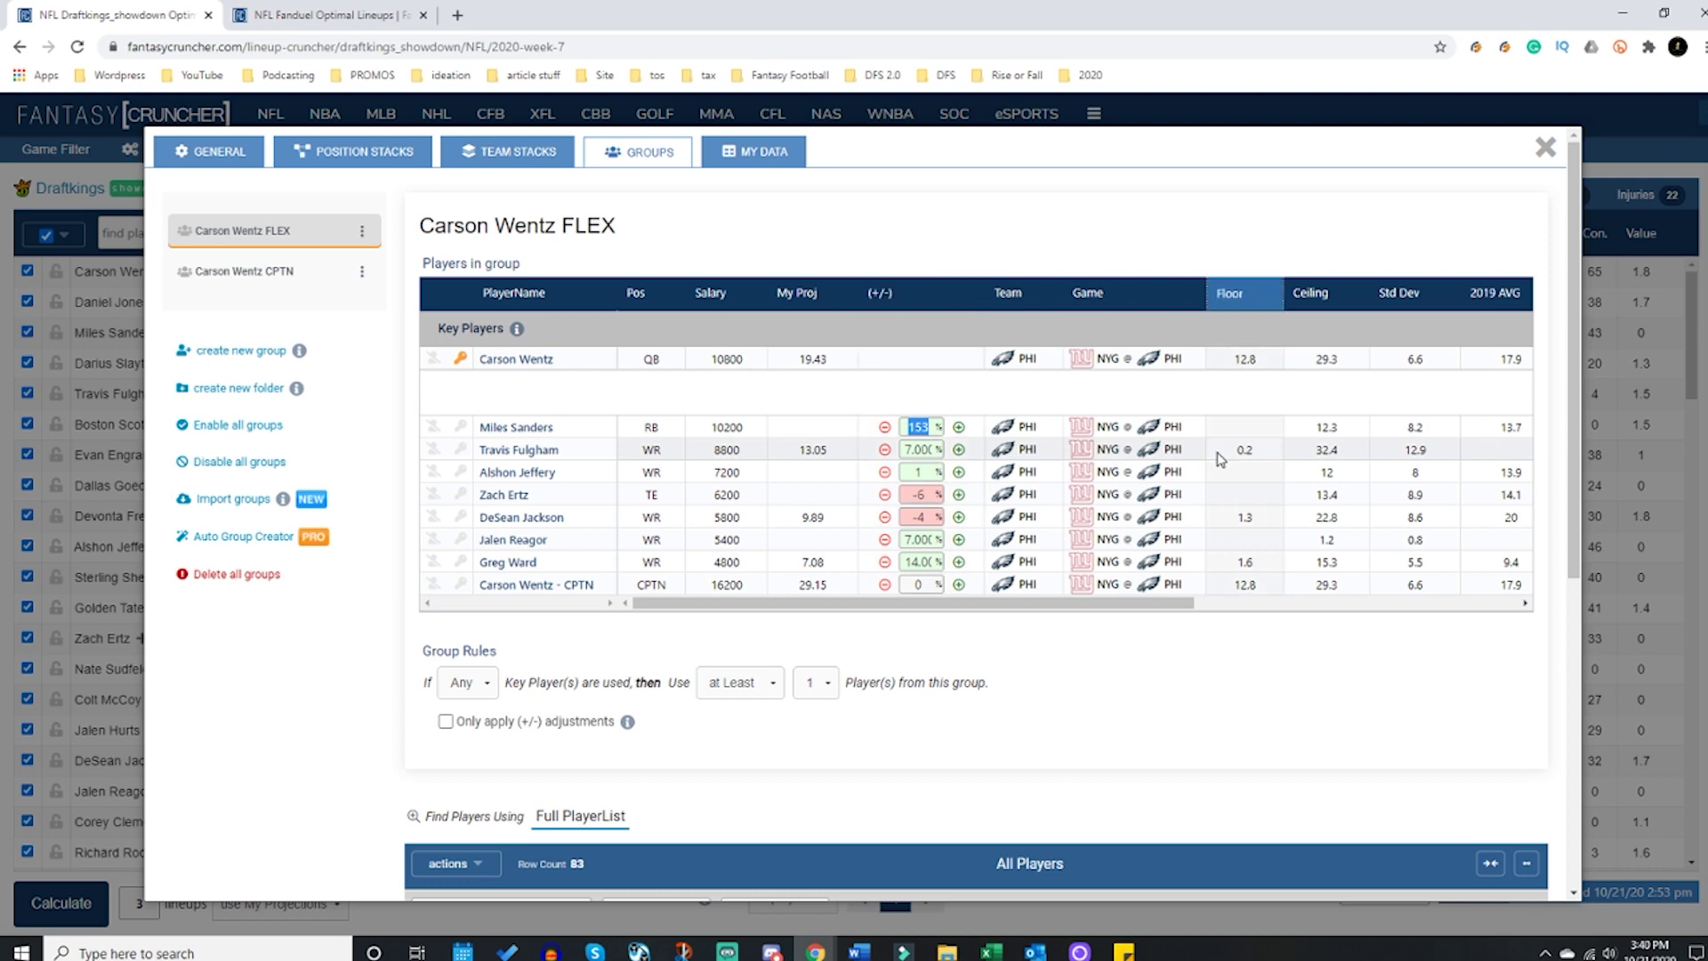
text(50)
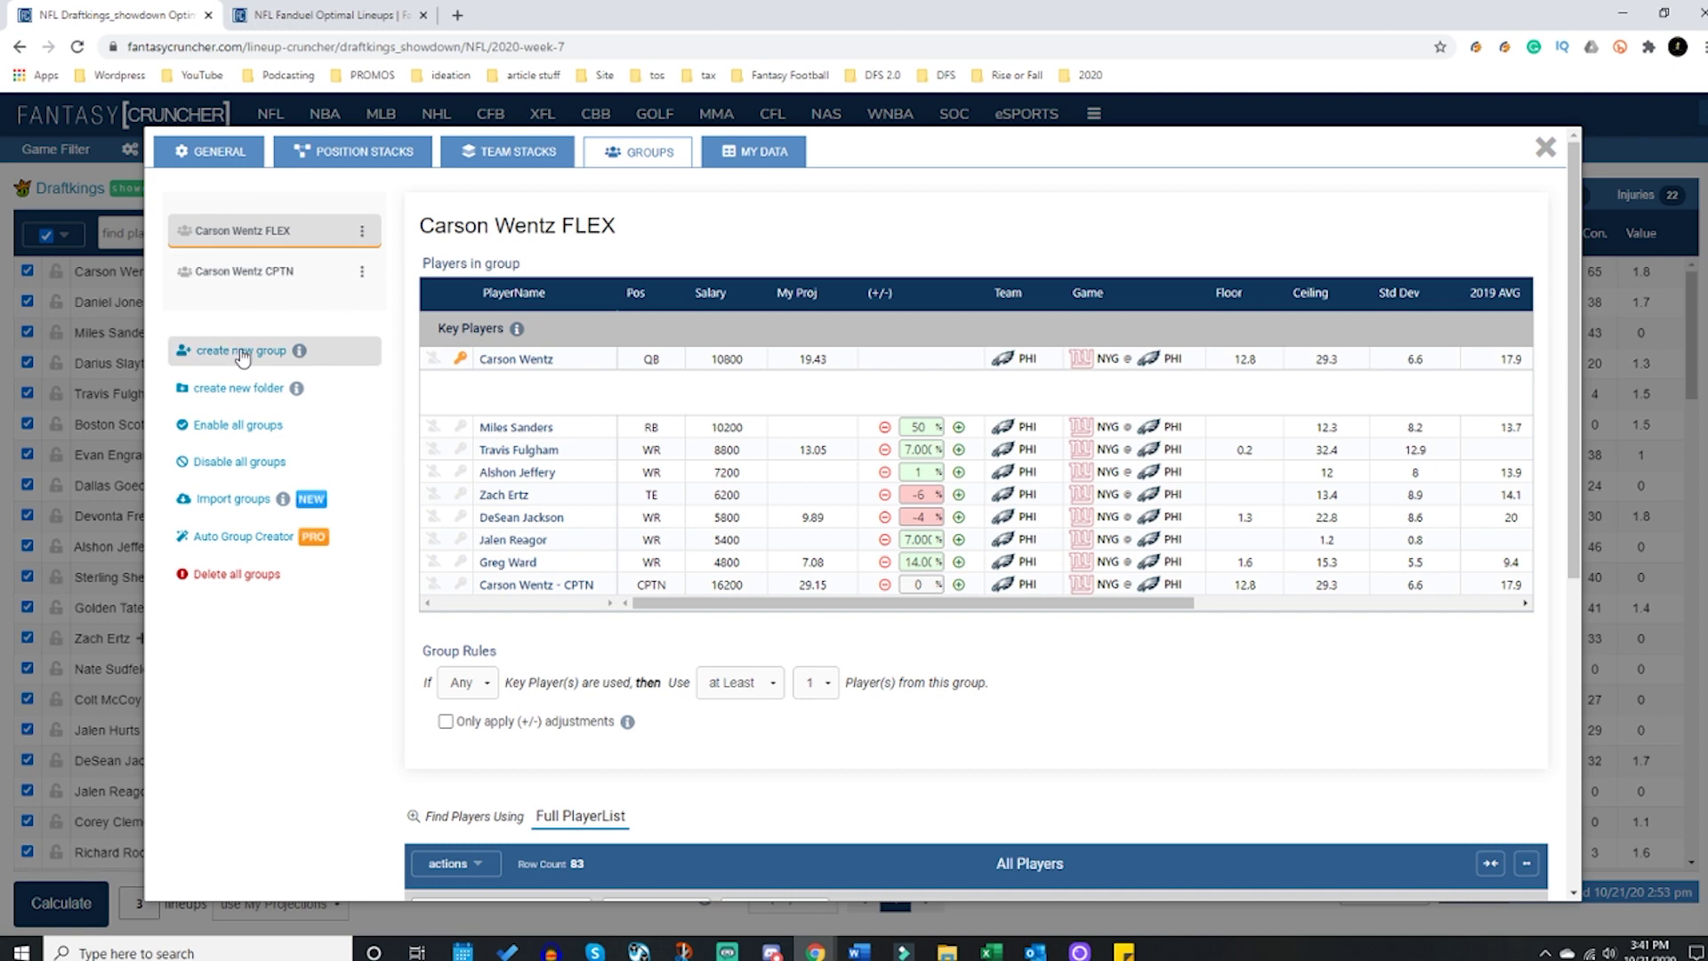
Step: Start a new group, sort players by salary, and key it on Miles Sanders - CPTN
click(241, 355)
scroll(832, 458, down, 4)
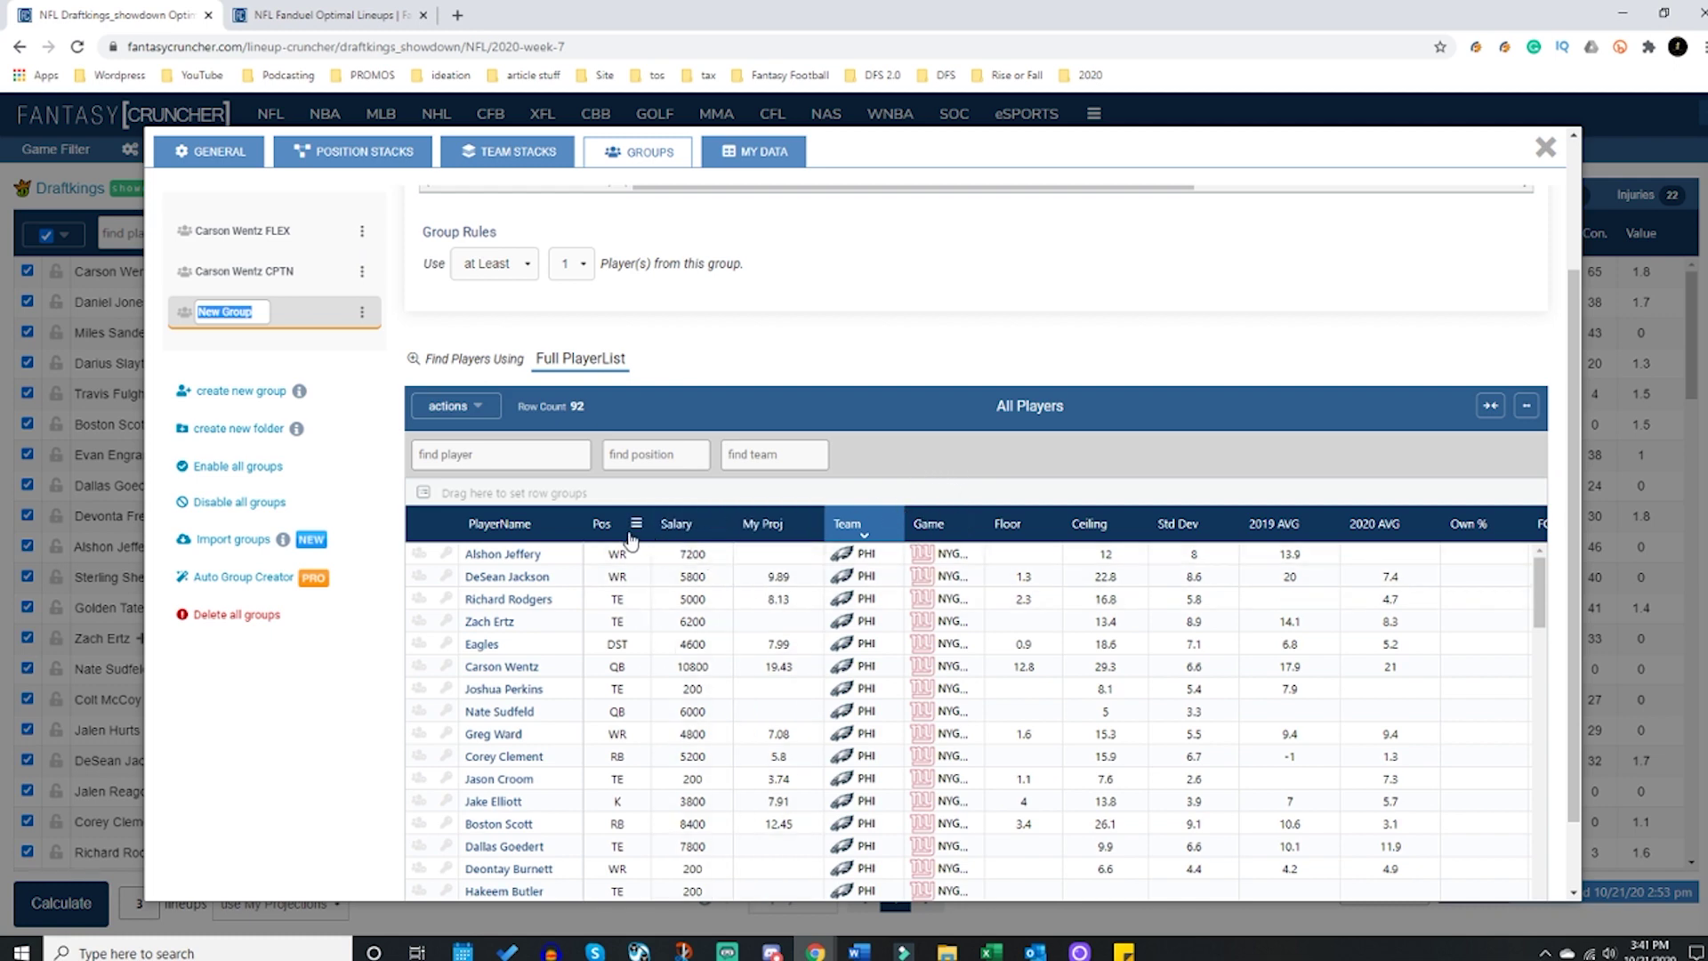
click(670, 525)
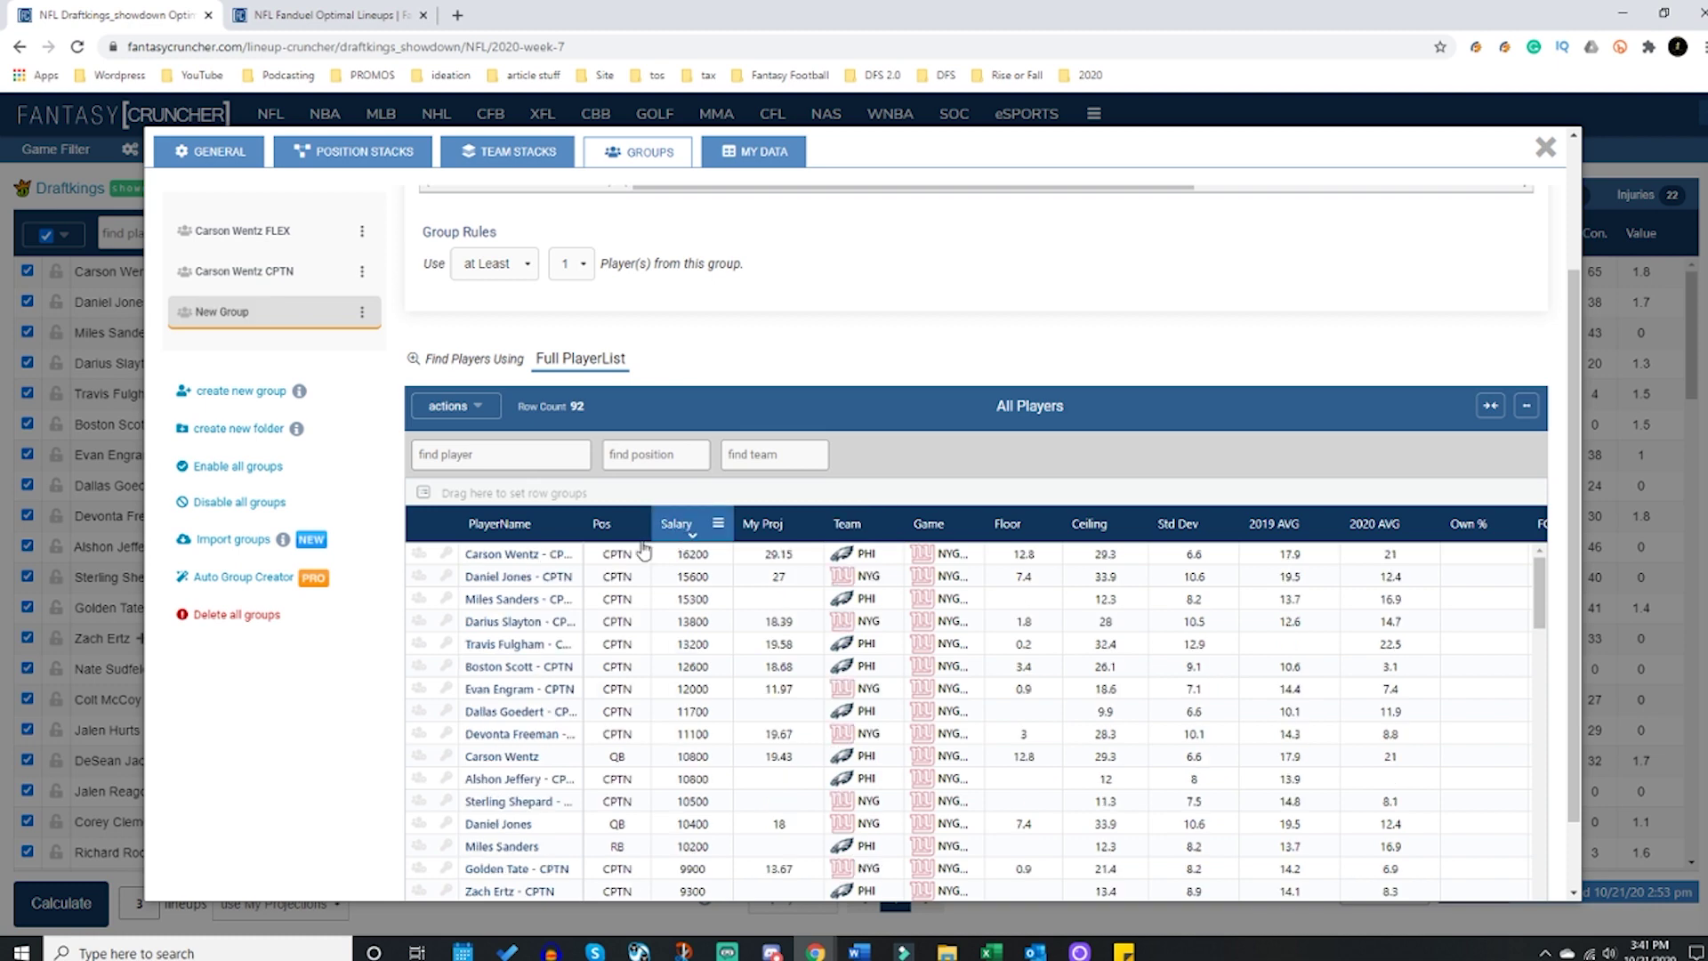
click(448, 600)
Step: Add Carson Wentz (QB) to the group with a -50 adjustment
scroll(761, 691, down, 1)
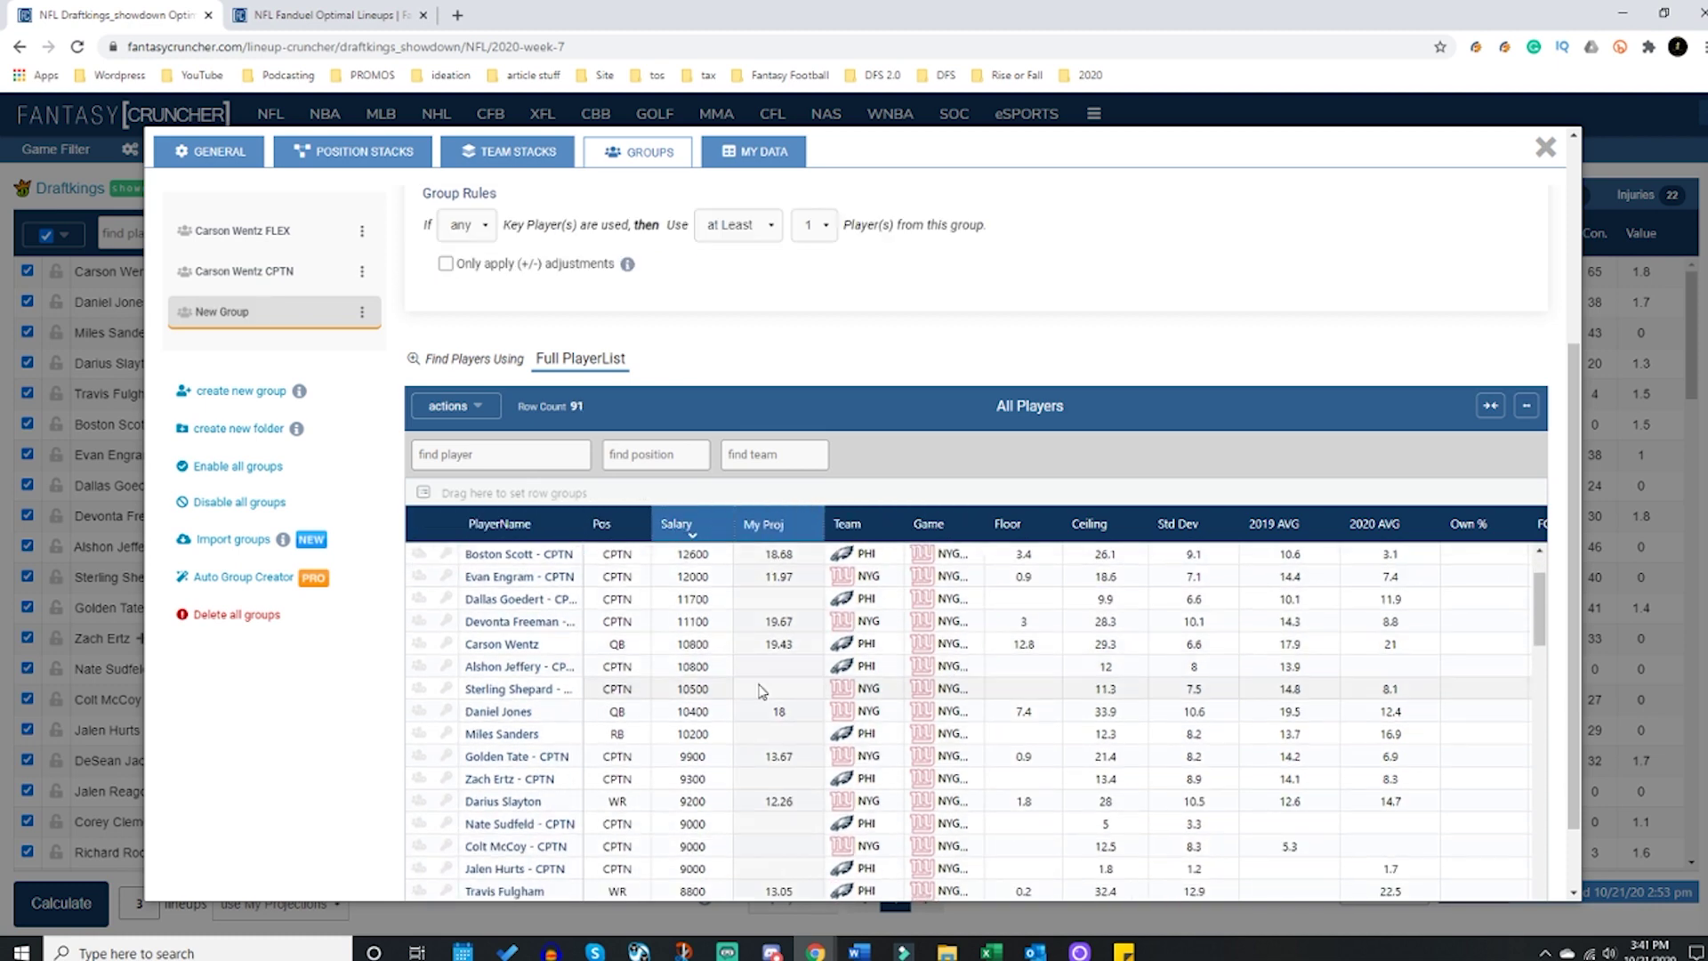
click(418, 644)
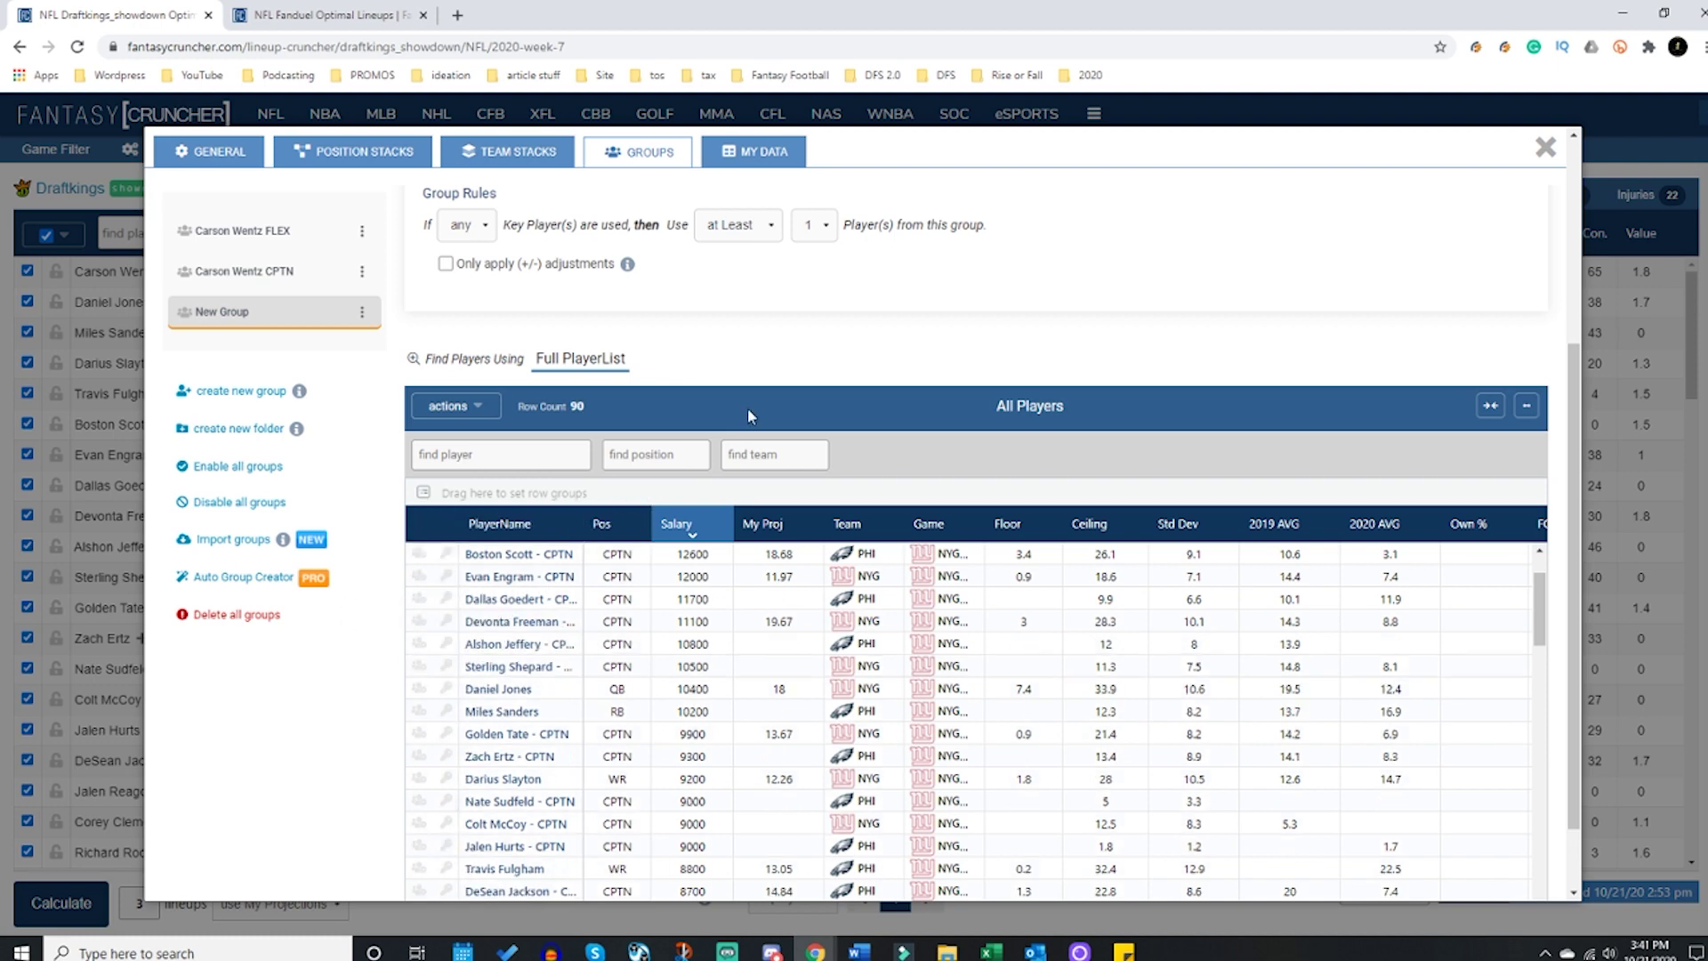
scroll(747, 407, up, 4)
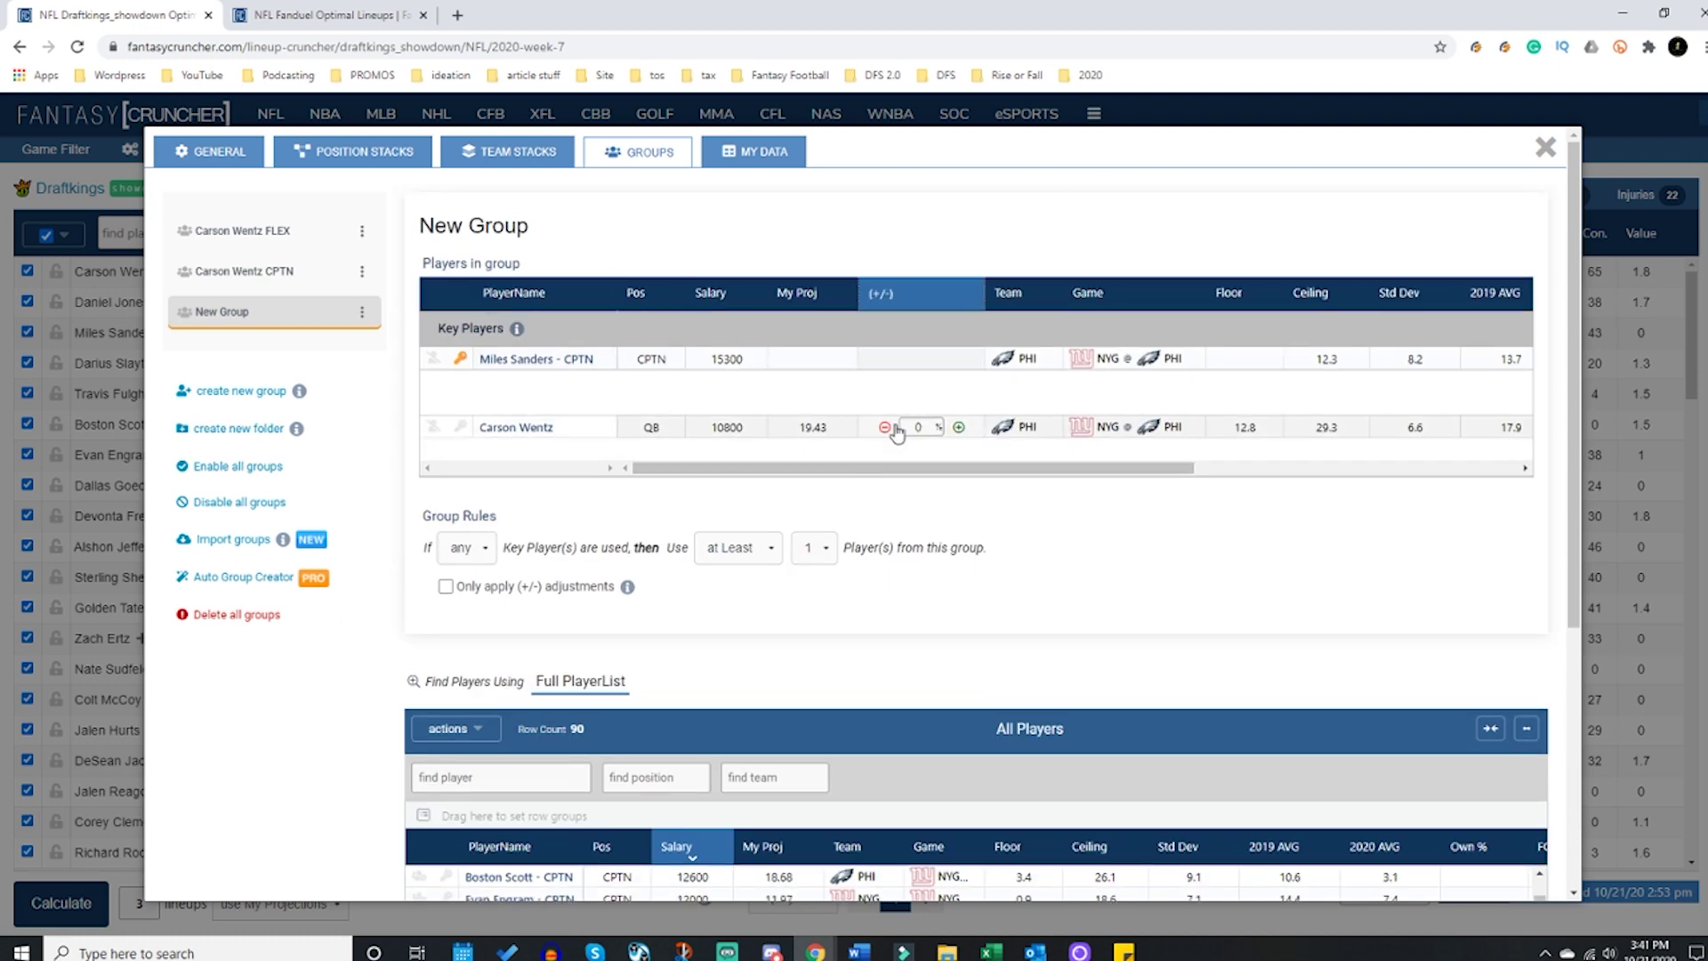
double_click(916, 428)
text(-50)
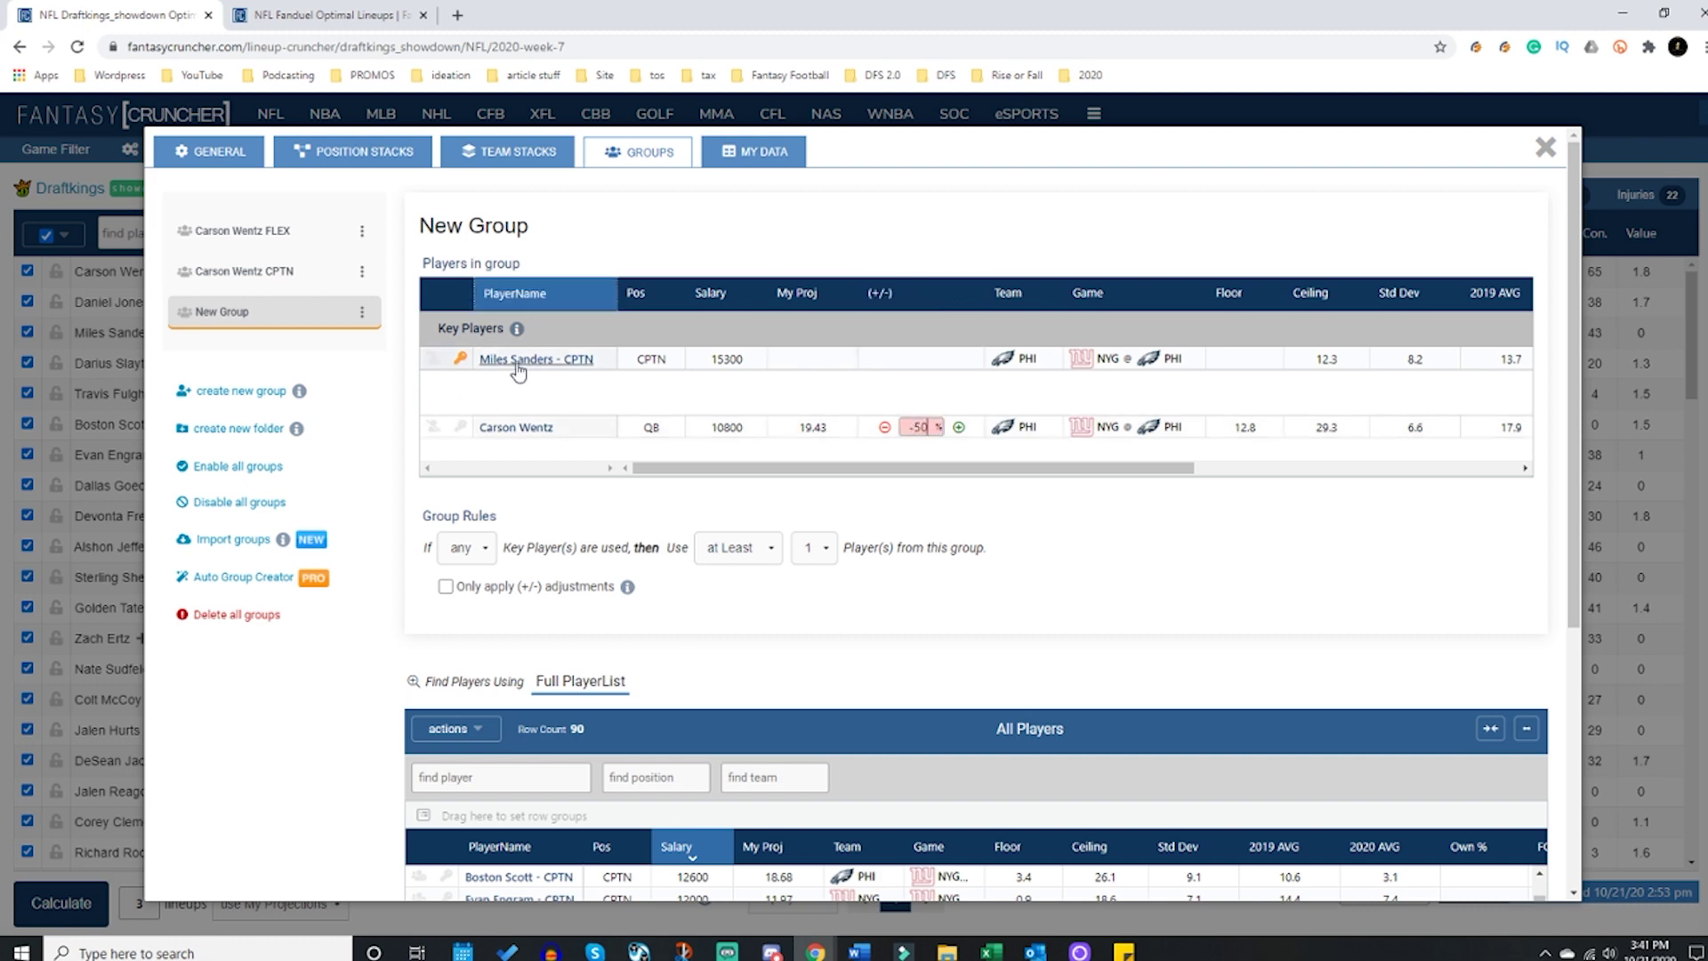